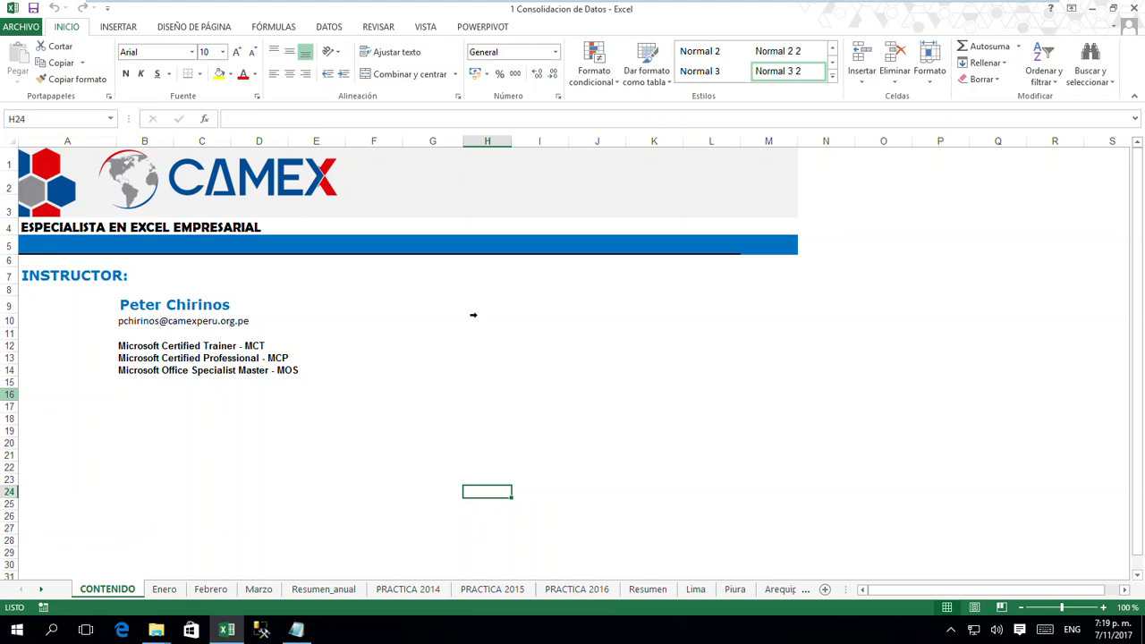
- Examine the Producto, Ventas and Comision columns and each product name in the table on the Enero sheet
left_click(163, 590)
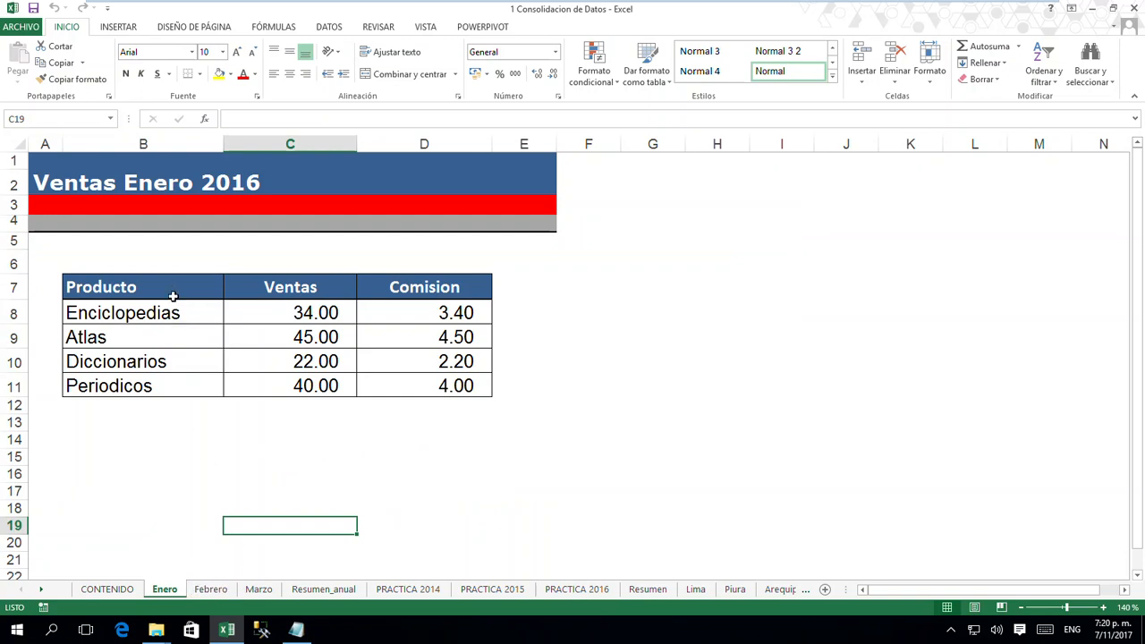
left_click_drag(173, 291, 161, 377)
left_click_drag(291, 291, 294, 388)
left_click_drag(407, 294, 407, 382)
left_click(98, 313)
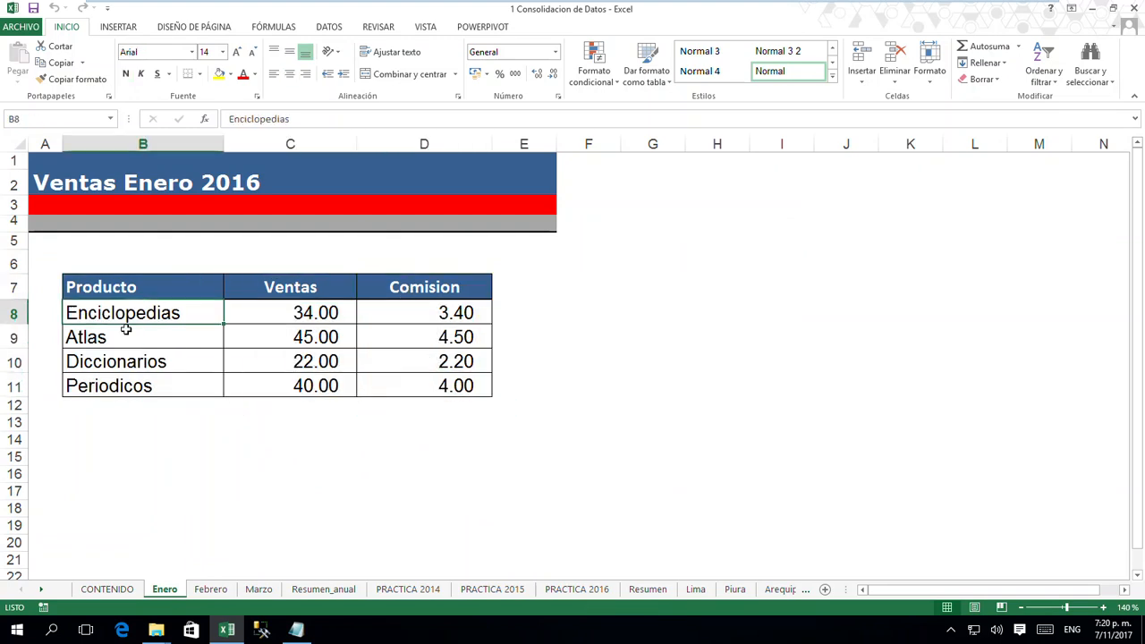
left_click(124, 336)
left_click(130, 362)
left_click(136, 386)
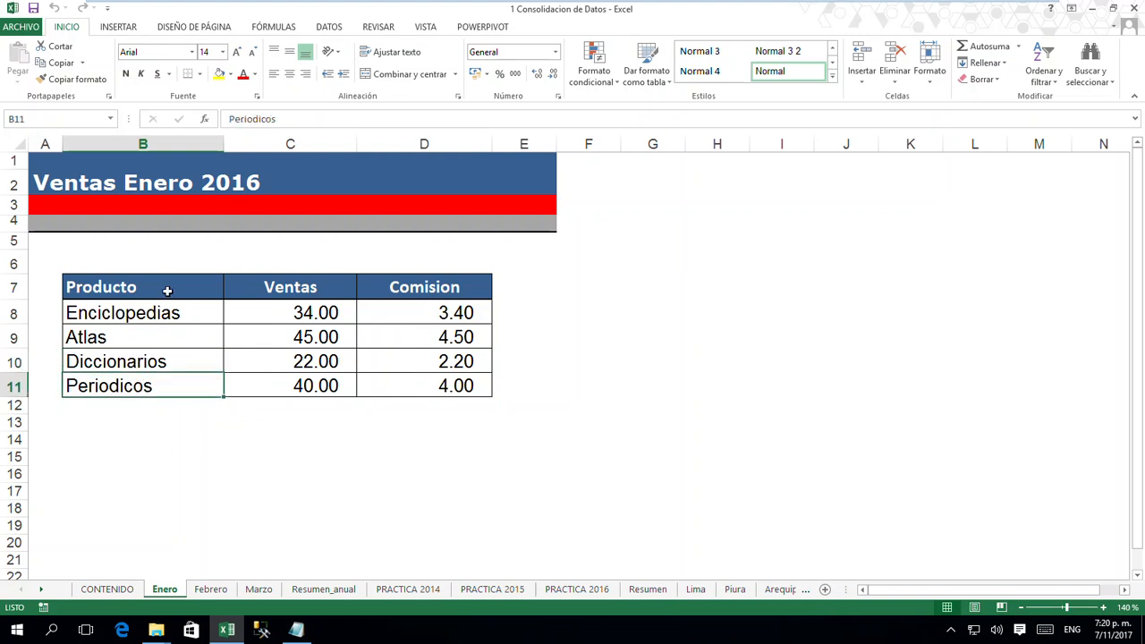
- Compare the layout and position of the sales tables on the Enero, Febrero and Marzo sheets
left_click(214, 592)
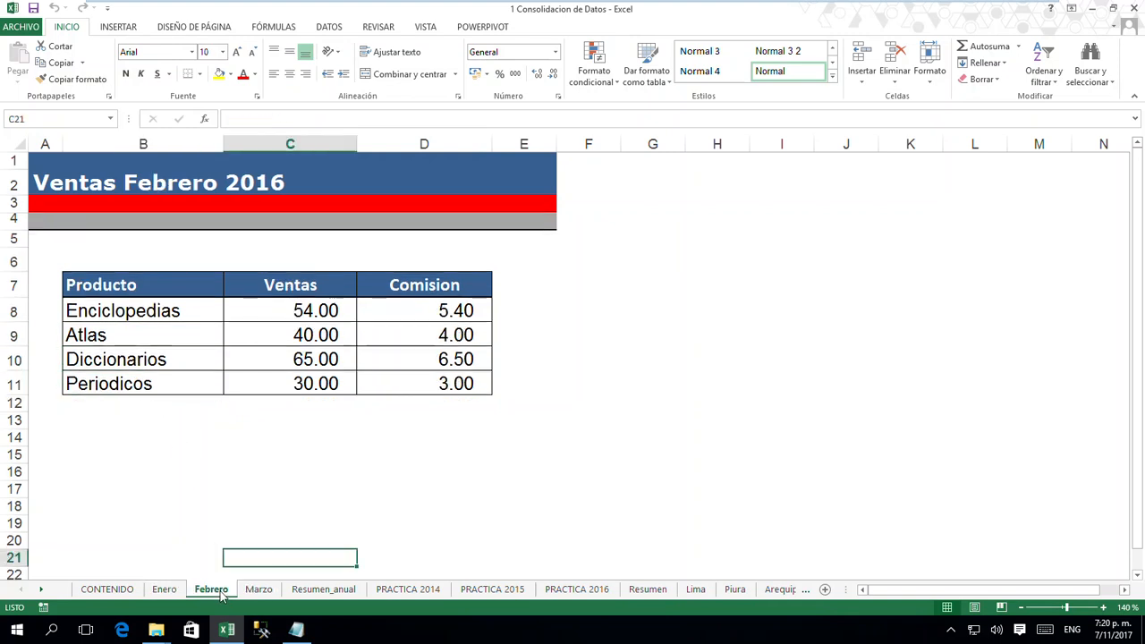
left_click(259, 593)
left_click(215, 591)
left_click(164, 590)
left_click(149, 286)
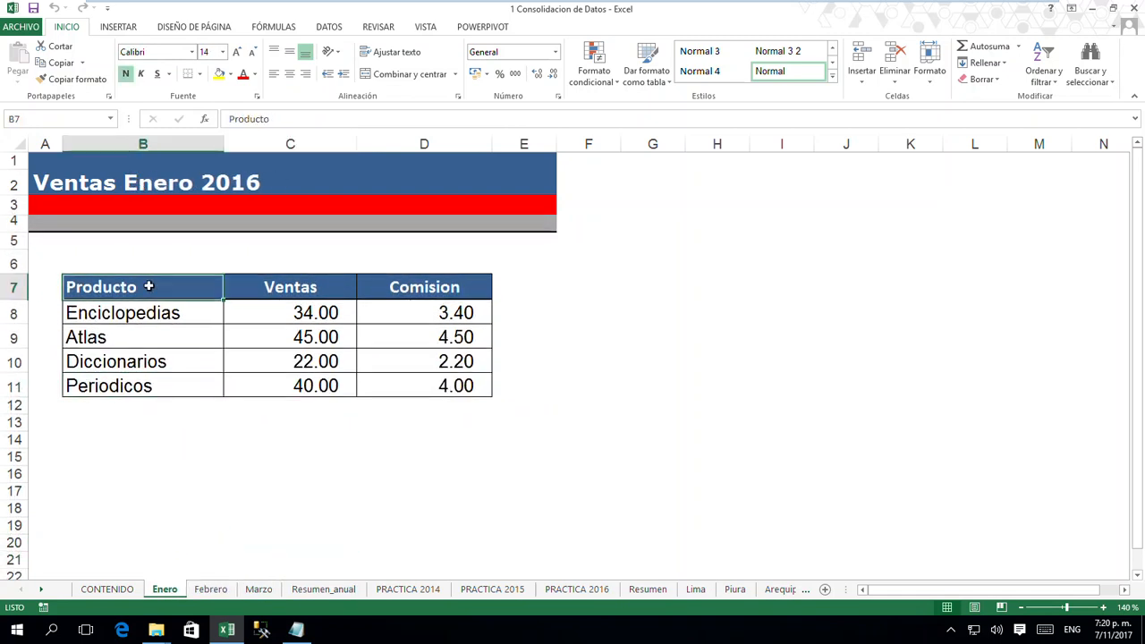
left_click_drag(149, 286, 403, 391)
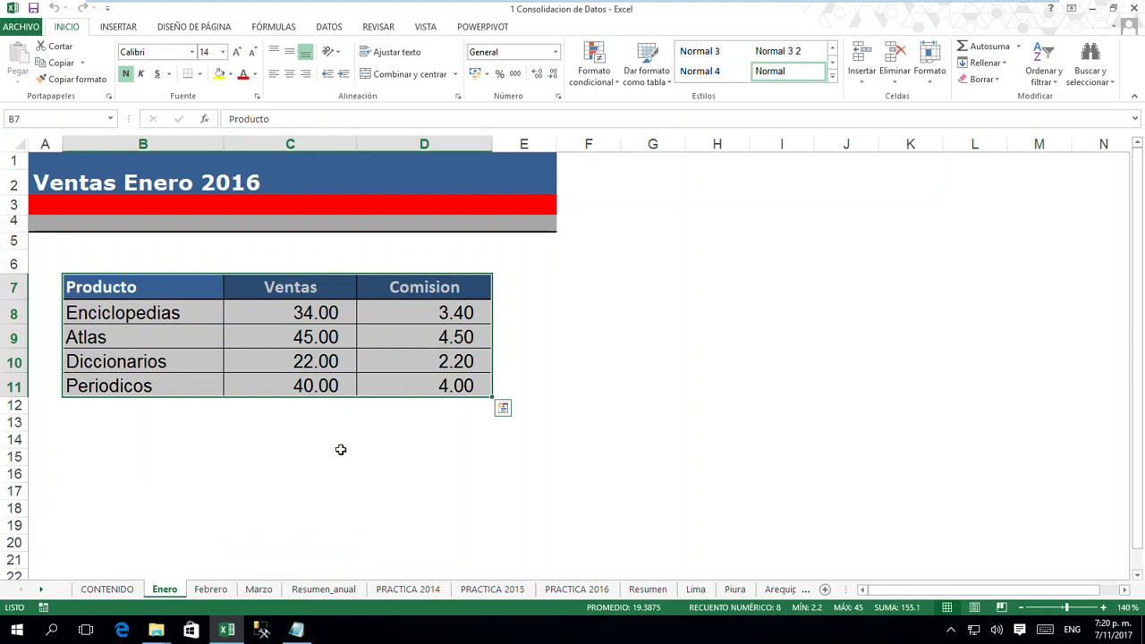
left_click(309, 471)
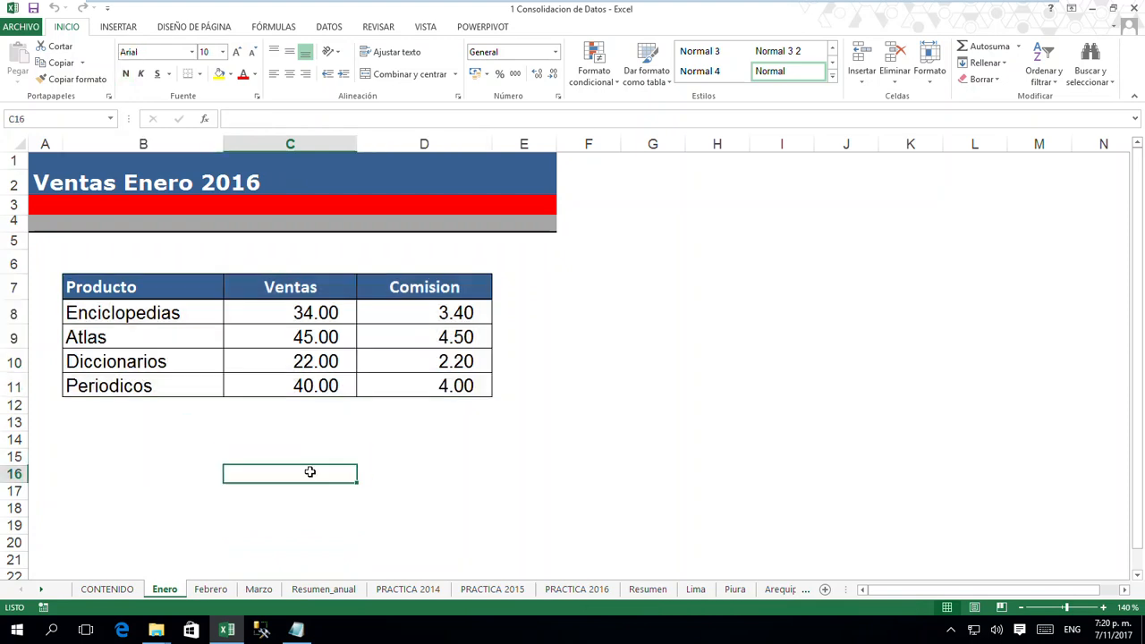
left_click(212, 591)
left_click(130, 486)
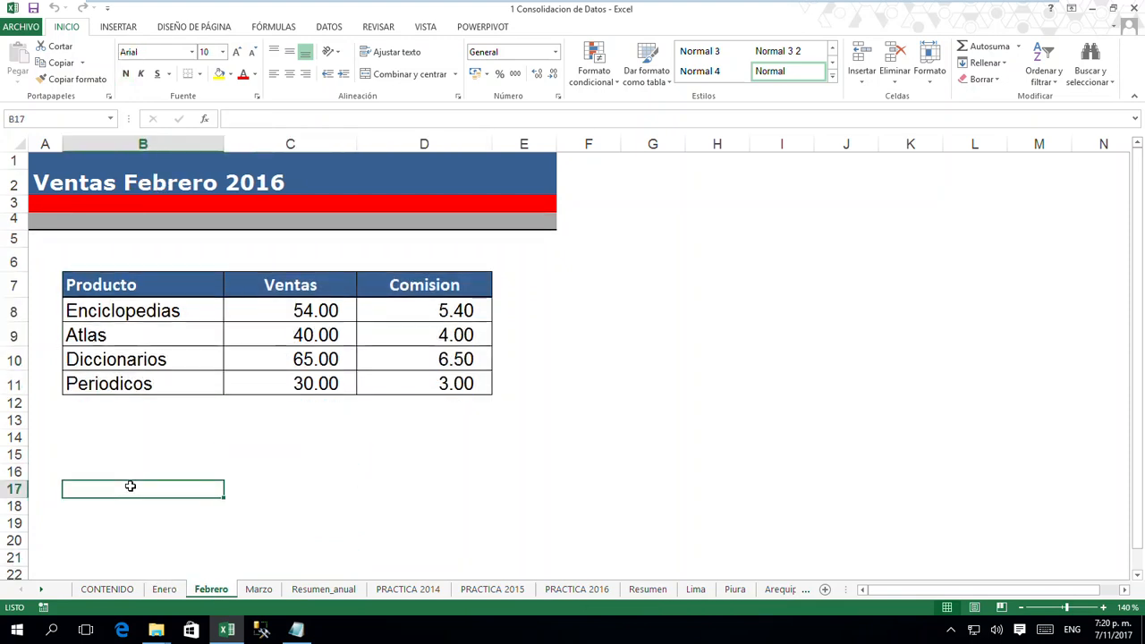
left_click(258, 590)
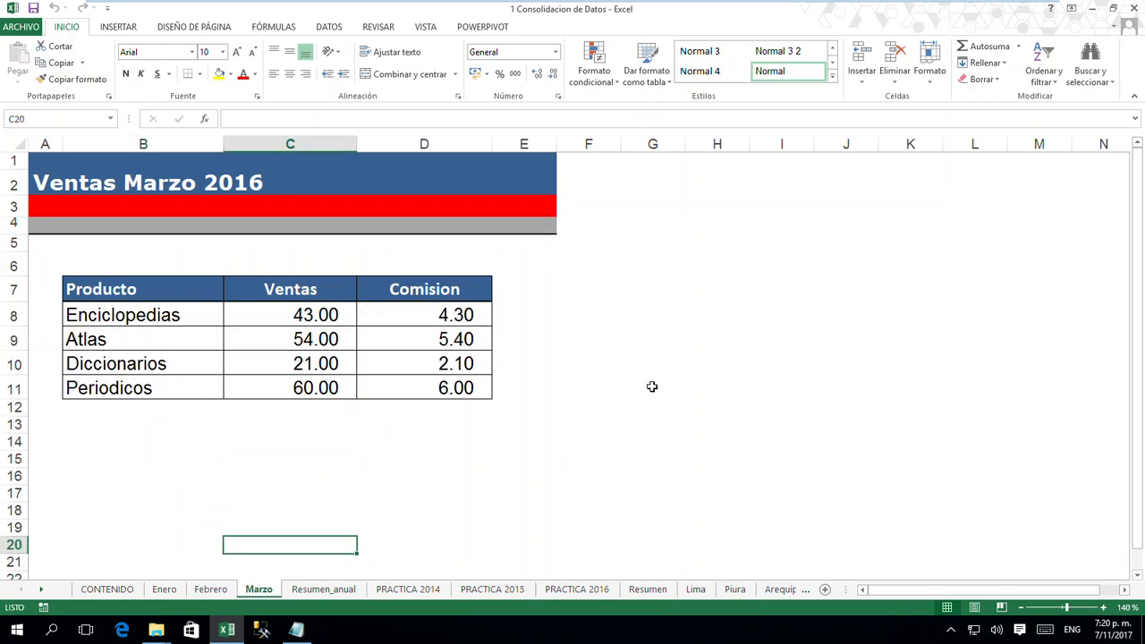
left_click(652, 387)
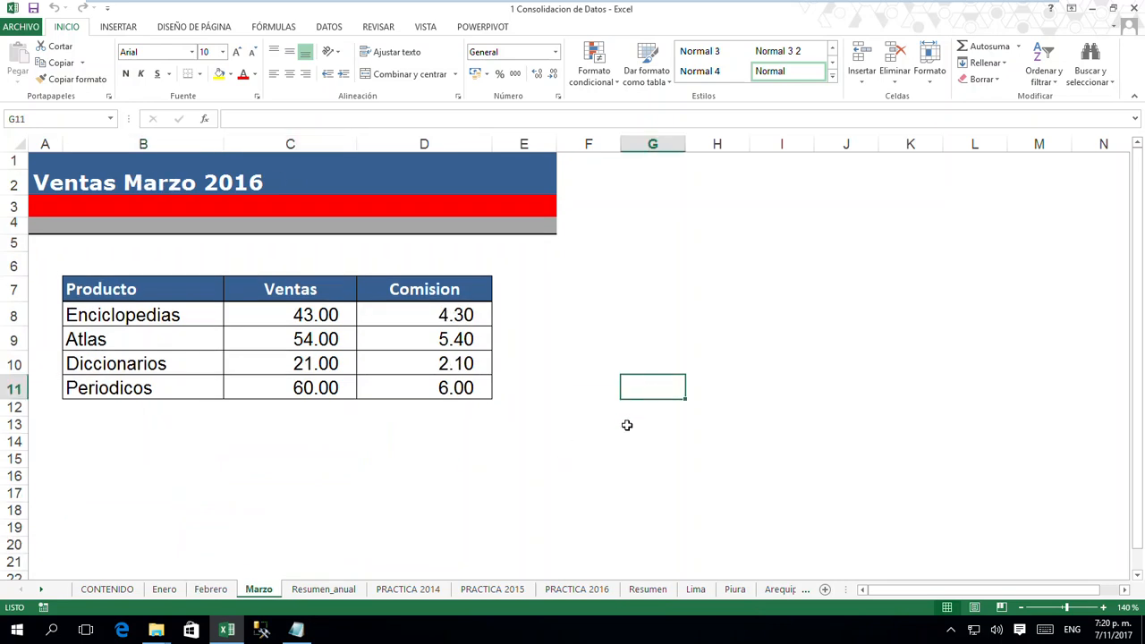
left_click(211, 590)
left_click(167, 590)
left_click_drag(171, 288, 425, 388)
left_click(358, 441)
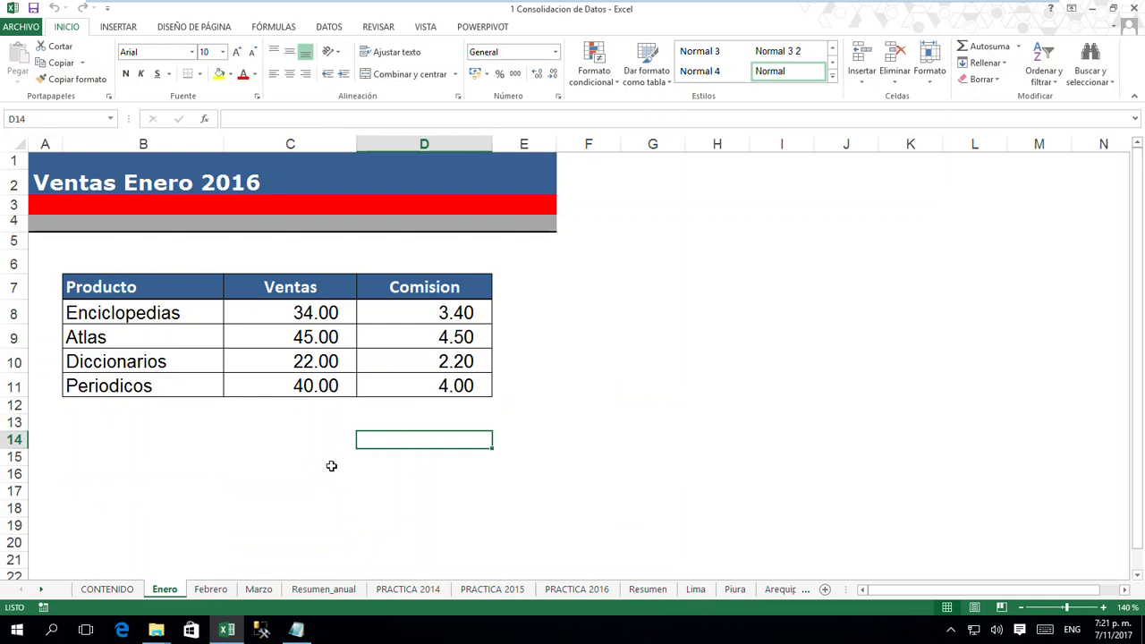
- Compare the Enciclopedias sales cell C8 on the Enero, Febrero and Marzo sheets with the same cell on Resumen_anual
left_click(300, 314)
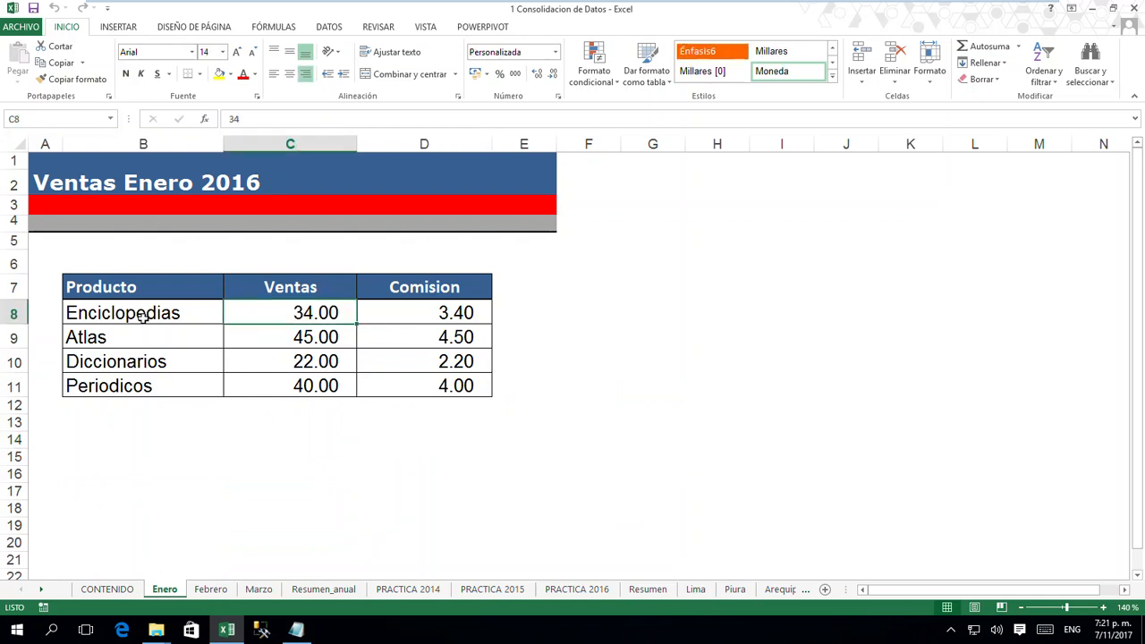
left_click(211, 590)
left_click(311, 314)
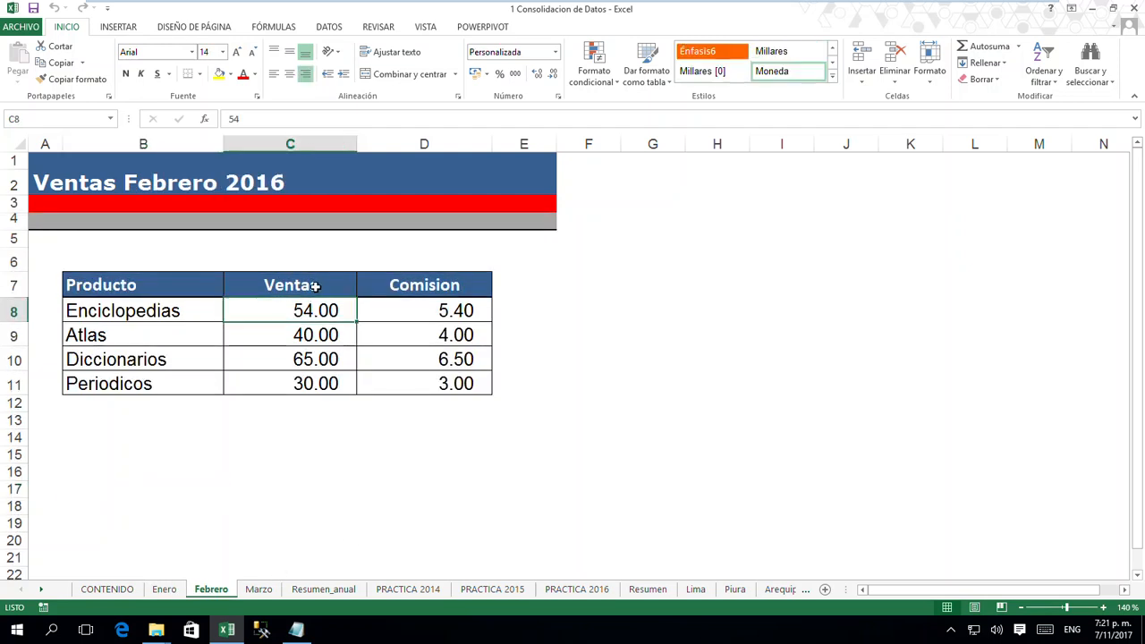
left_click(259, 589)
left_click(313, 316)
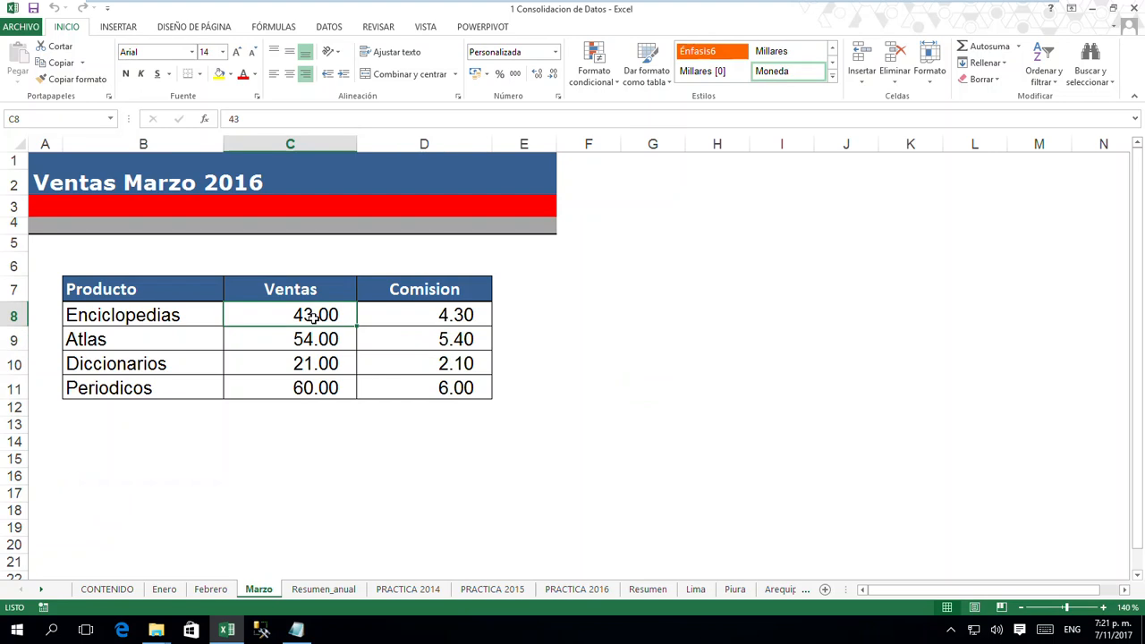
left_click(323, 589)
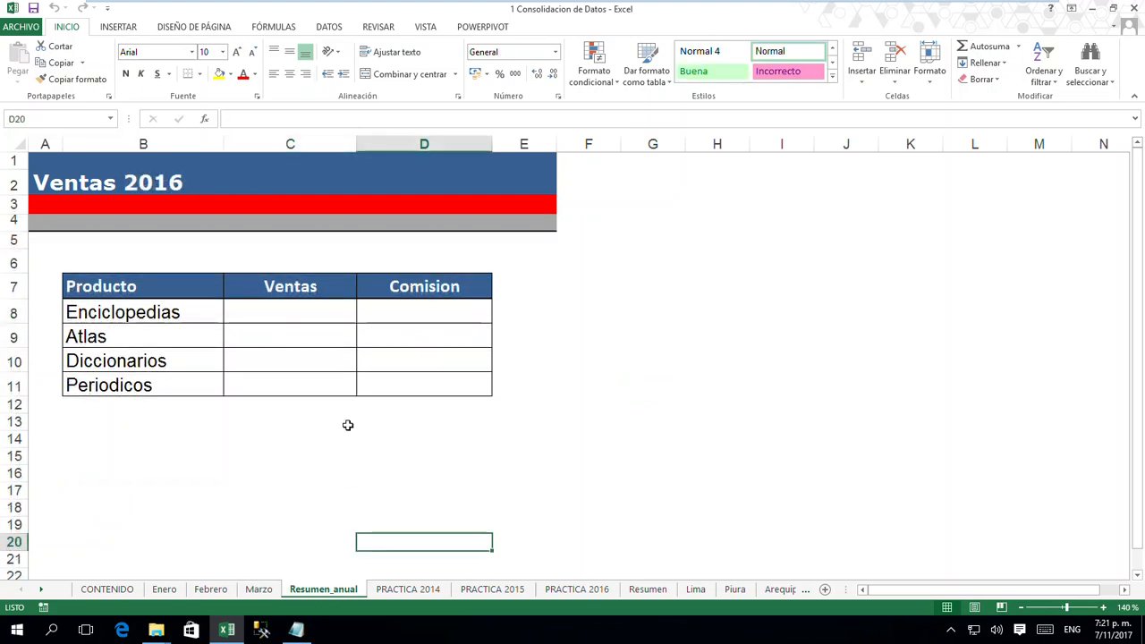
left_click(268, 315)
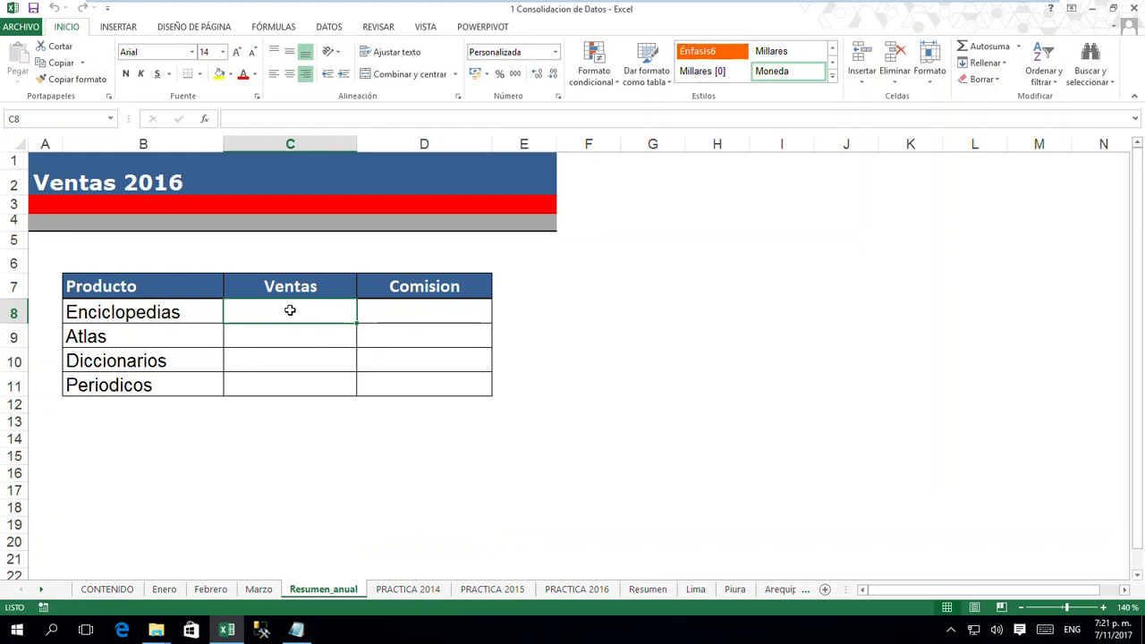
- Compare the sales and commission range C8:D11 on the Enero sheet with the matching range on Resumen_anual
left_click(165, 589)
left_click_drag(298, 314, 396, 380)
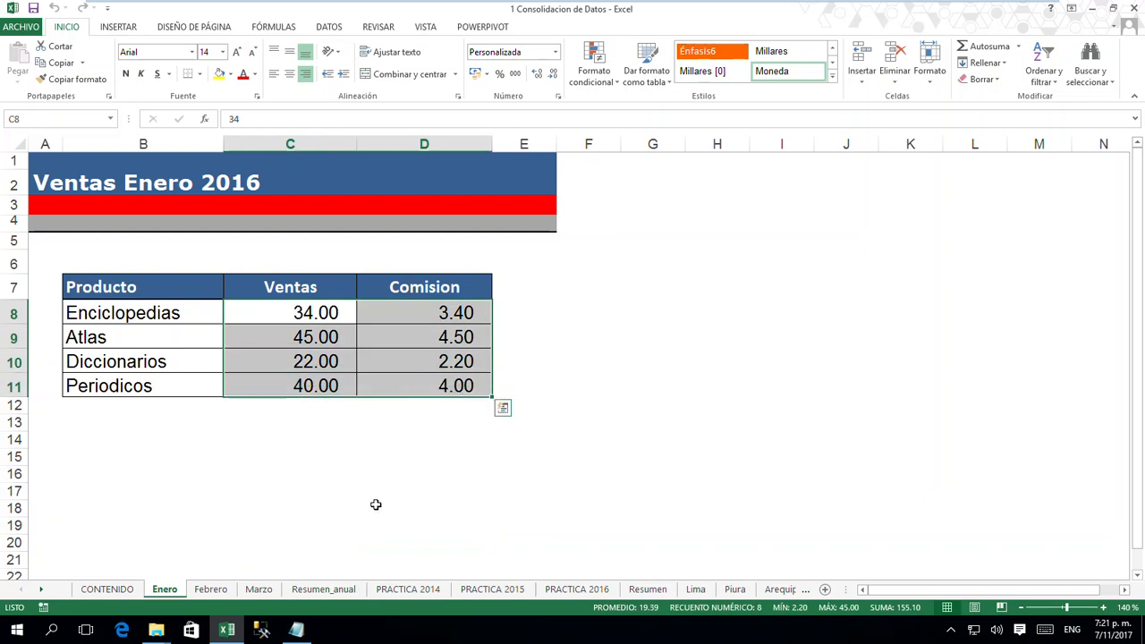
left_click(329, 592)
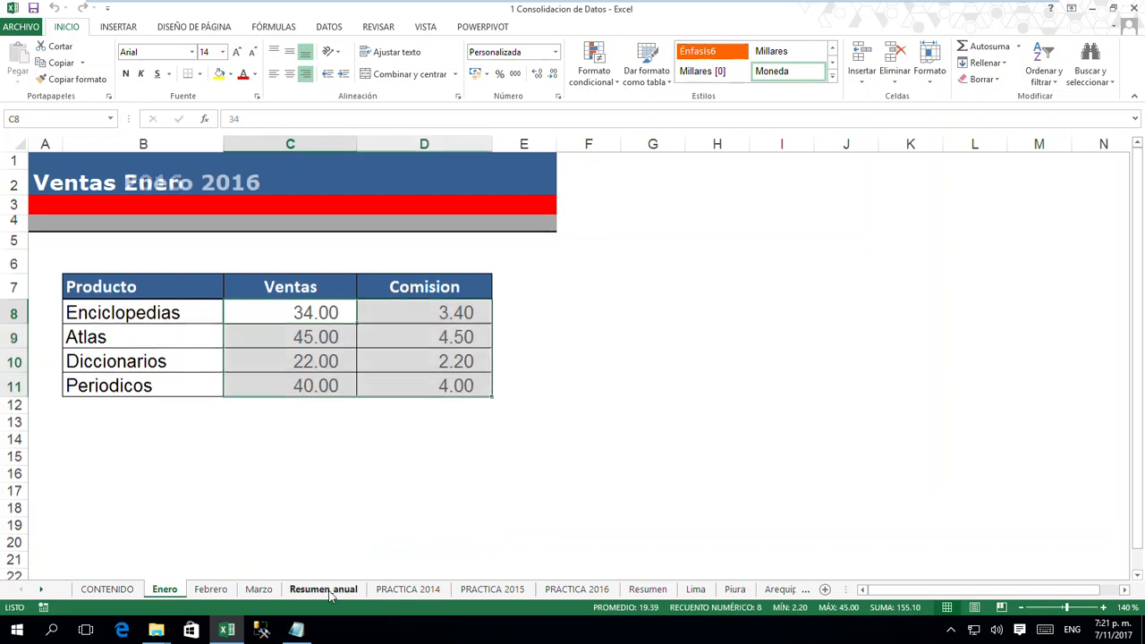
left_click_drag(309, 316, 391, 388)
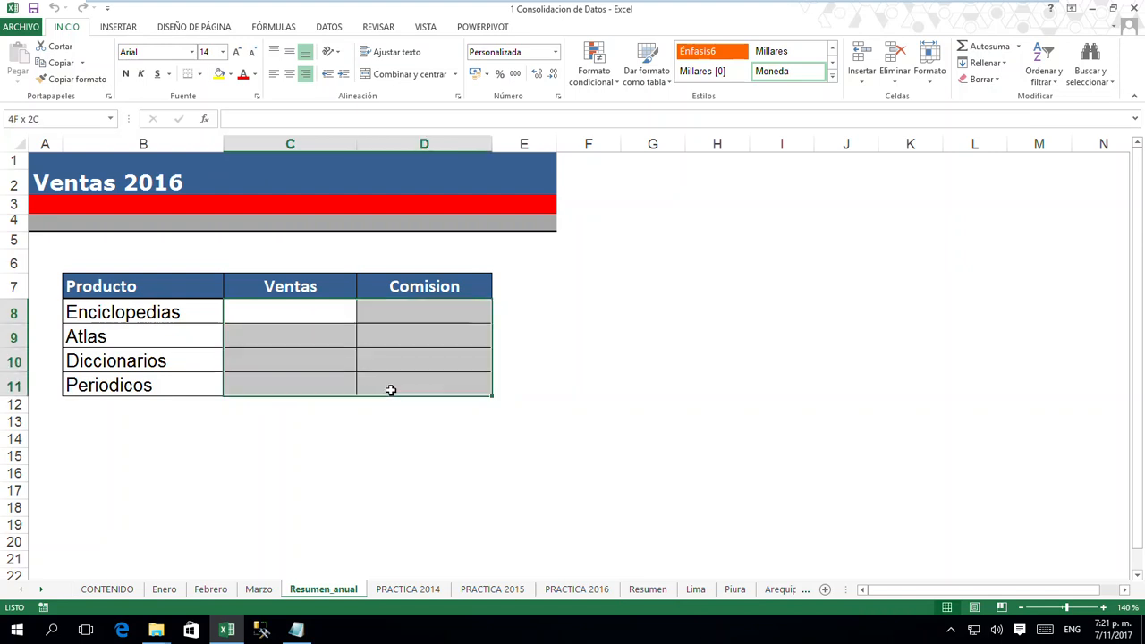
left_click(313, 436)
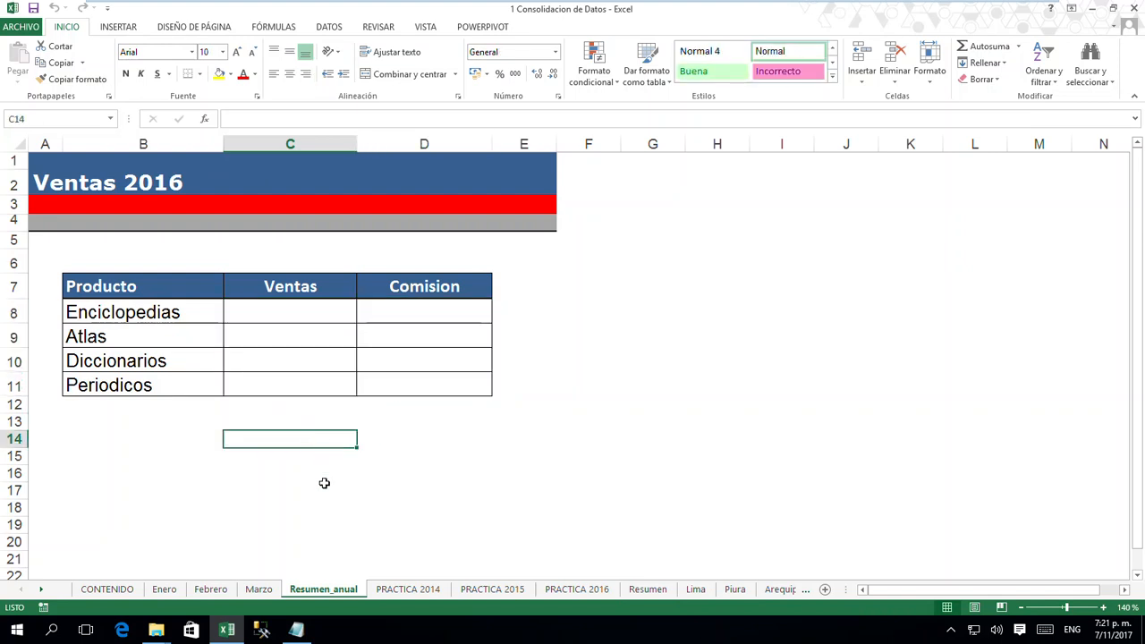
- Review the Enero, Febrero and Marzo sheets again and check the extent of the Enero table, B7:D11
left_click(178, 595)
left_click(265, 528)
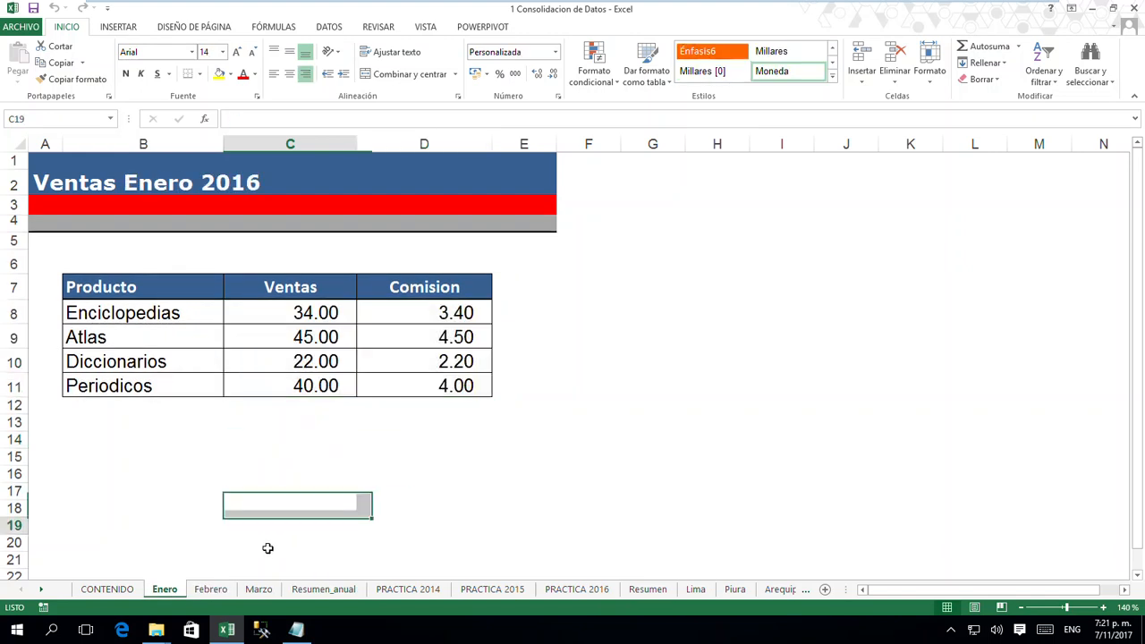
left_click(212, 589)
left_click(257, 589)
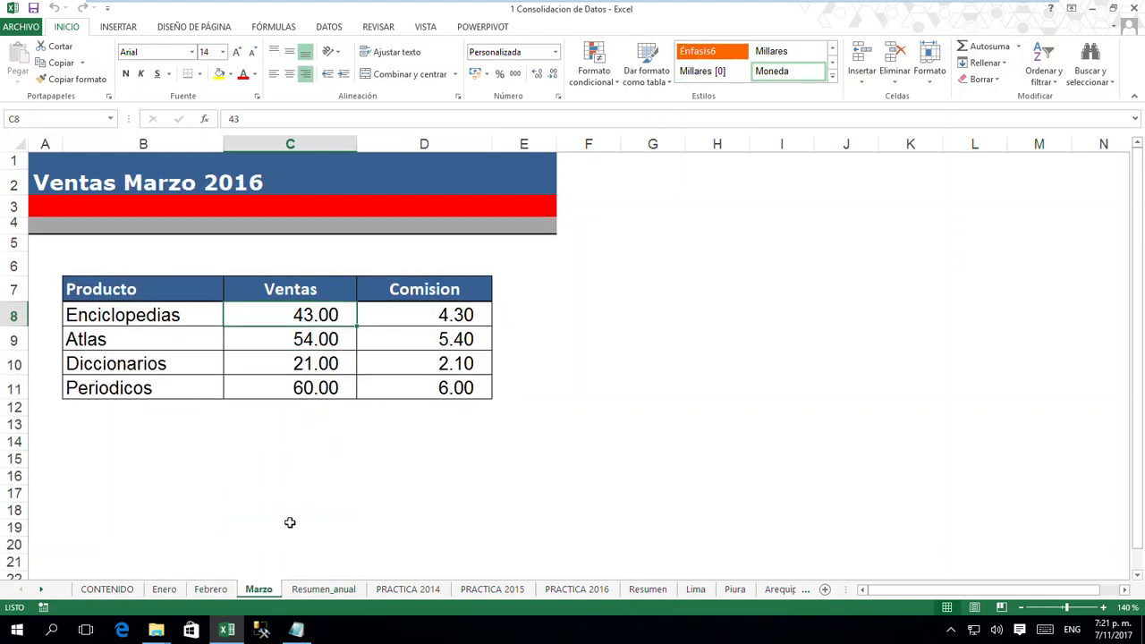
left_click(292, 523)
left_click(211, 590)
left_click(164, 590)
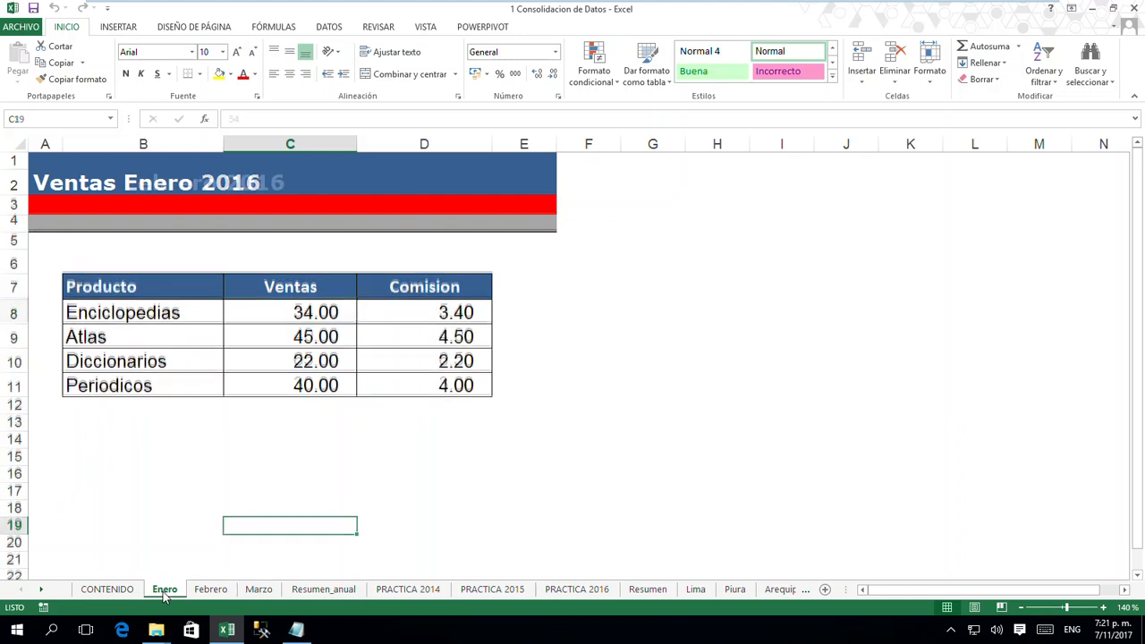
left_click_drag(197, 297, 417, 379)
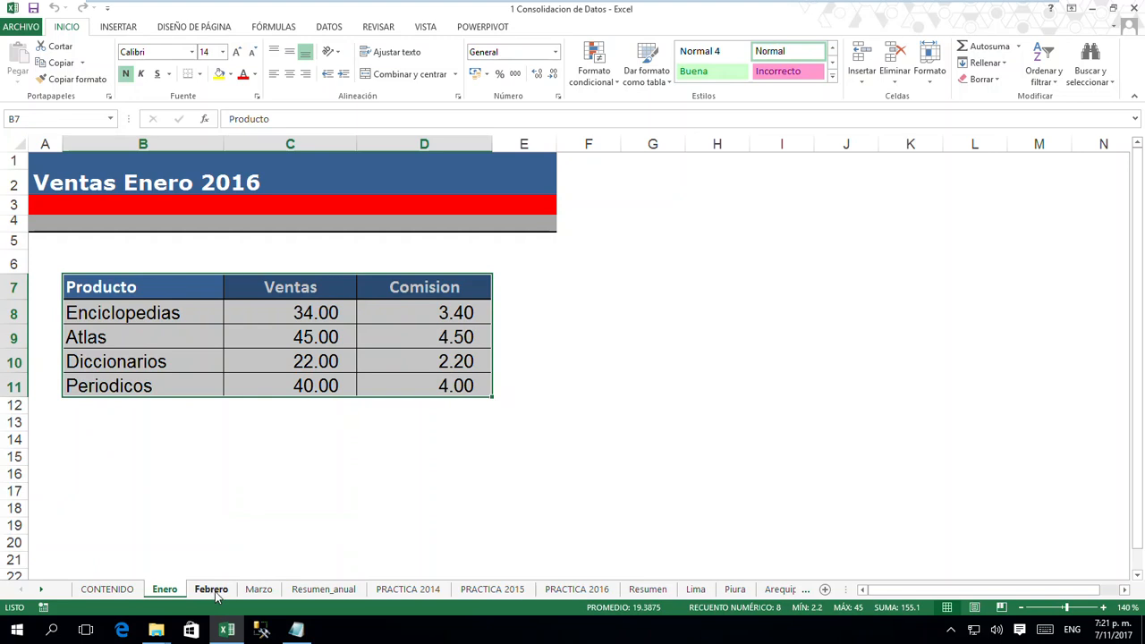
left_click(235, 489)
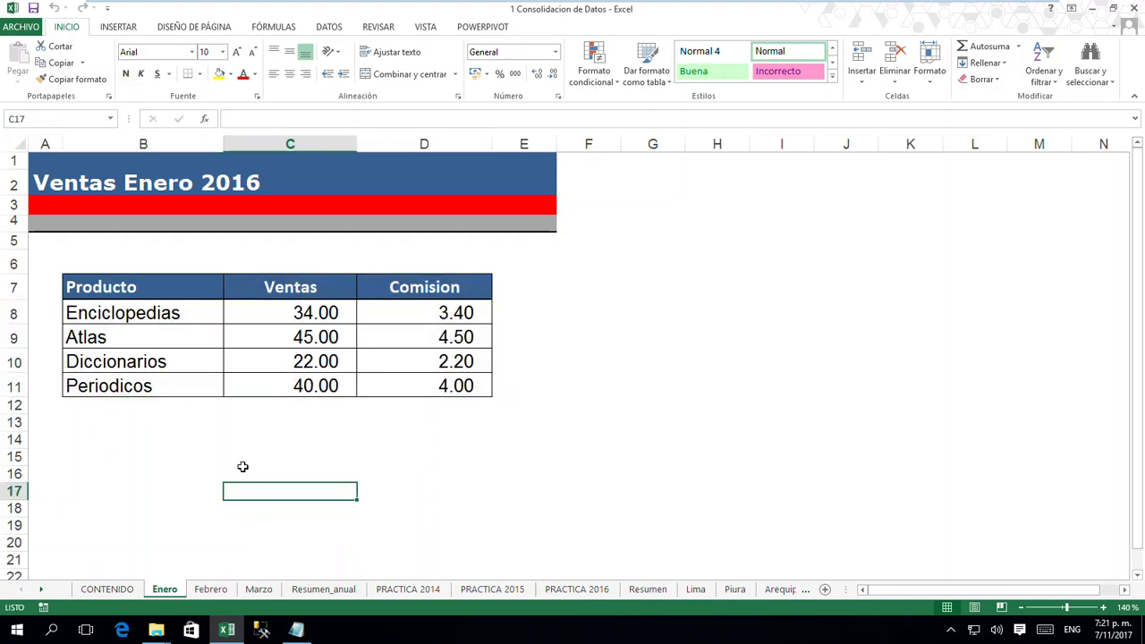
- Check the position of the Ventas column on the Enero and Marzo sheets, and look at the Lima sheet
left_click_drag(305, 288, 305, 383)
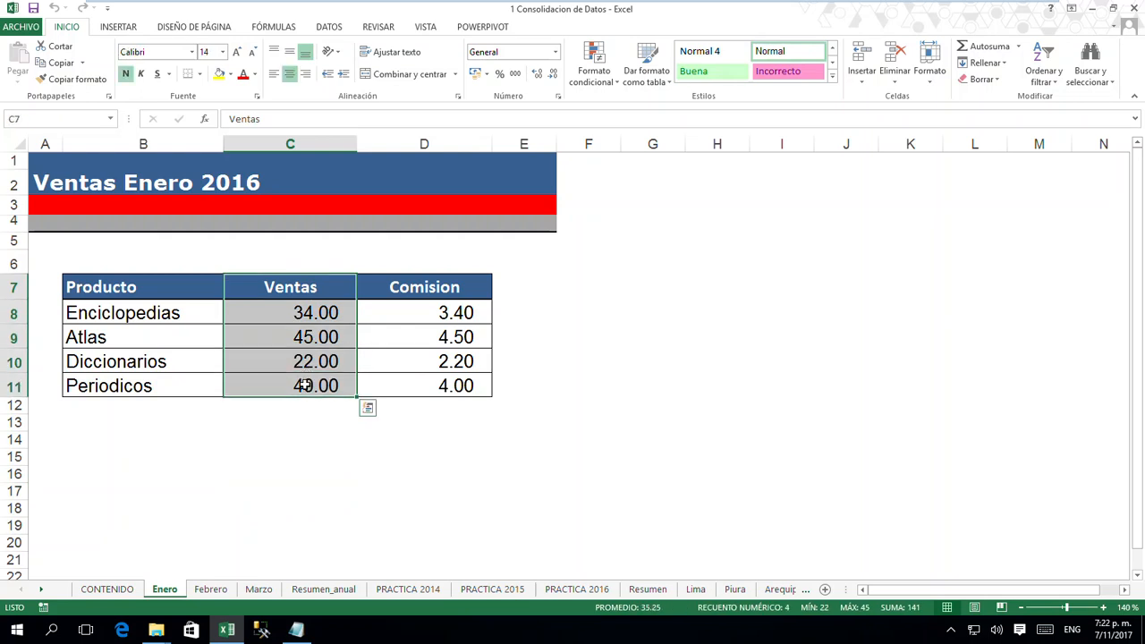
left_click(256, 593)
left_click_drag(322, 295, 335, 387)
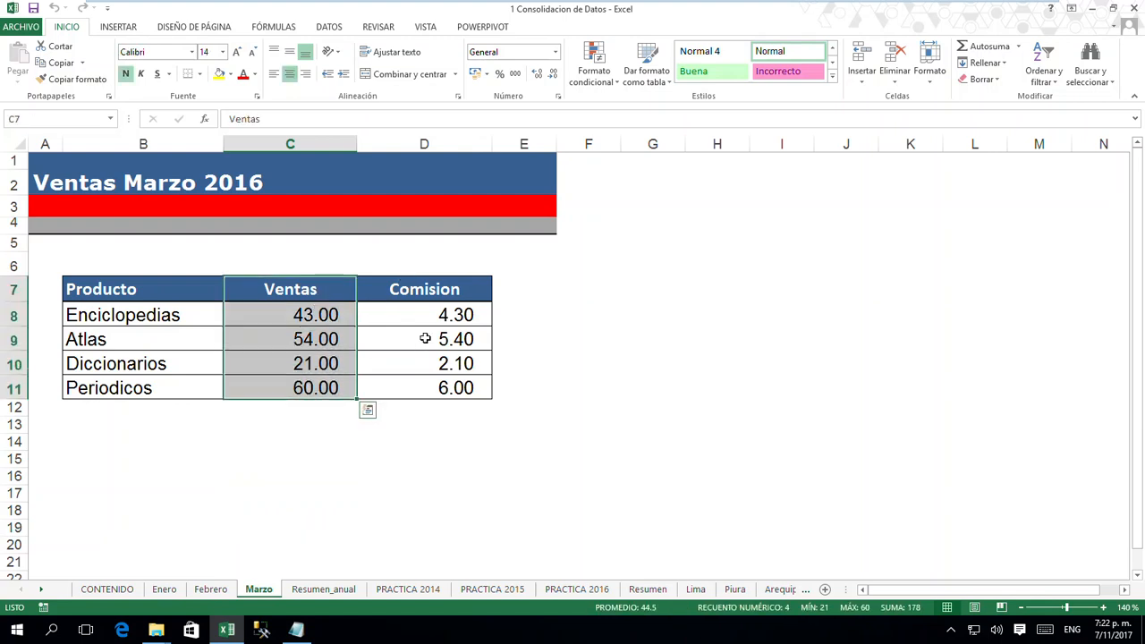
left_click(257, 445)
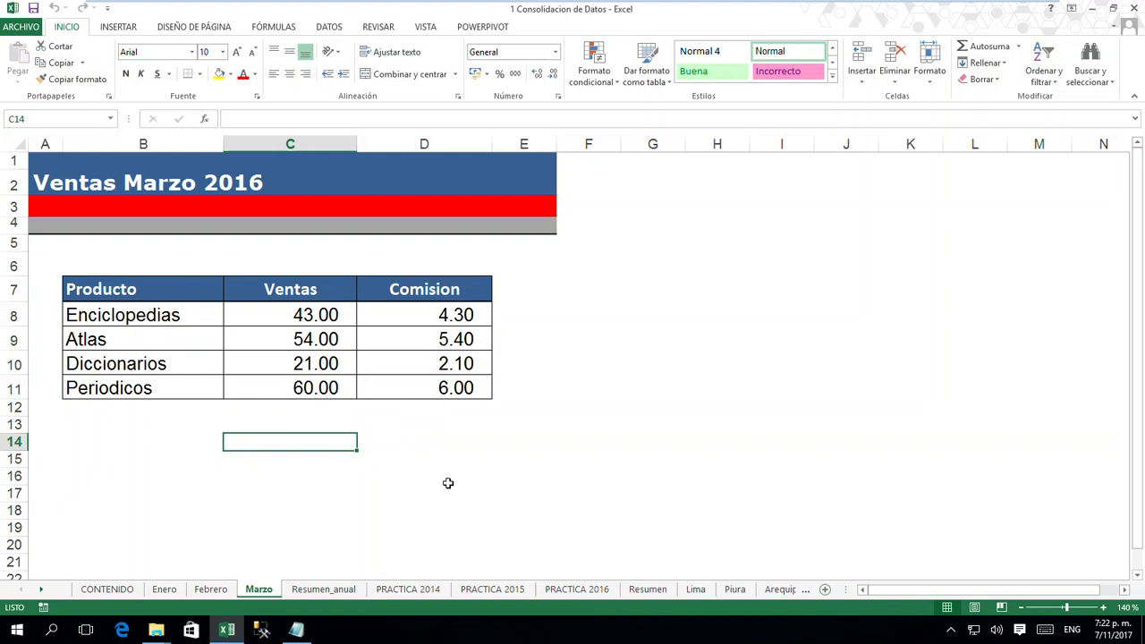
left_click(698, 592)
- Check the full Enero table against the Febrero, Marzo and Resumen_anual sheets
left_click(165, 590)
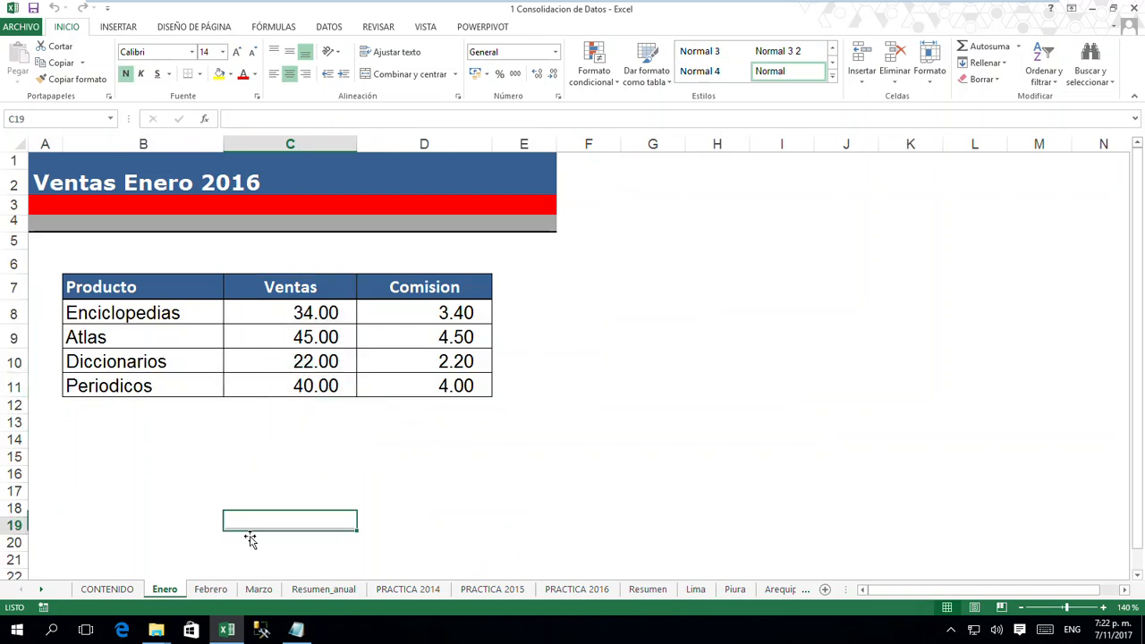
left_click_drag(169, 291, 388, 378)
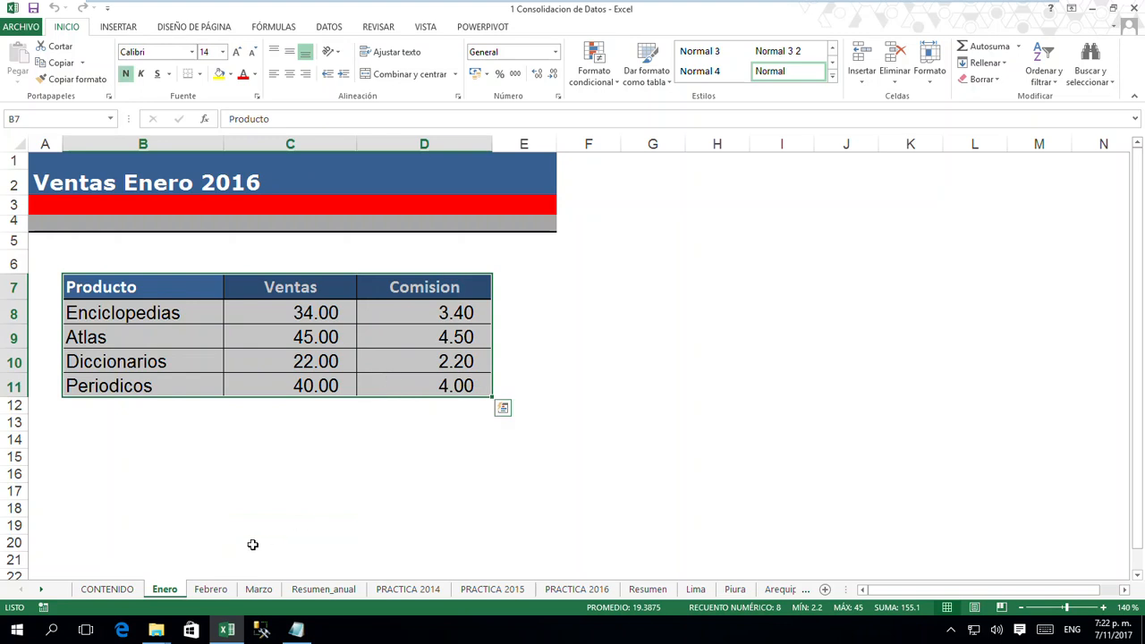
left_click(213, 590)
left_click(266, 592)
left_click(318, 592)
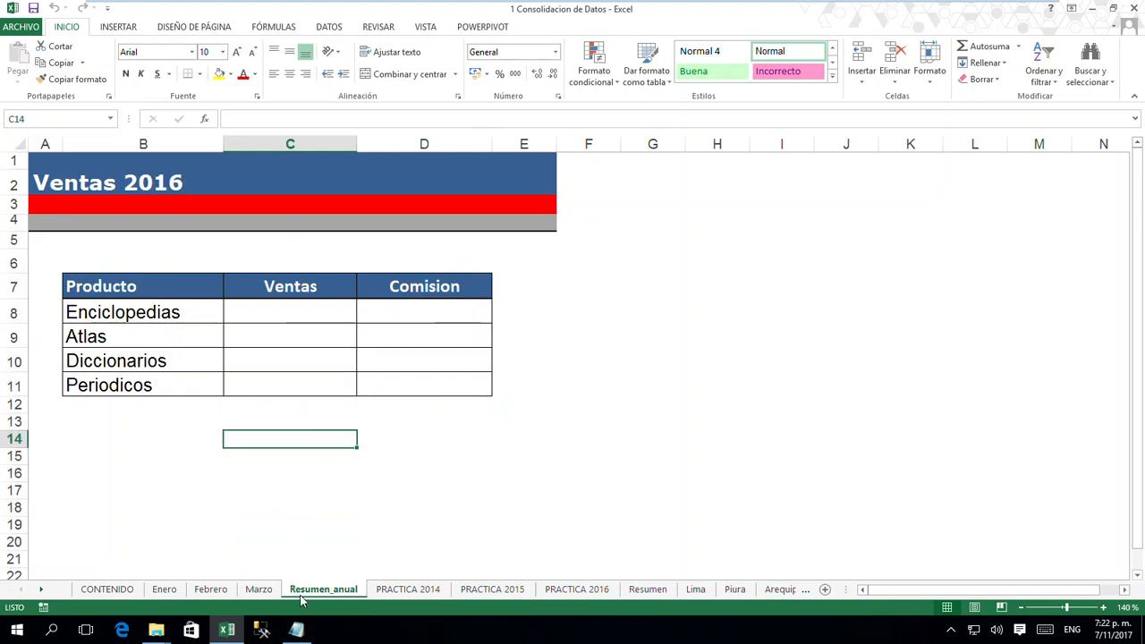
- Check cell C8 on Resumen_anual against the sales and commission figures in C8:D11 on the Enero sheet
left_click(291, 310)
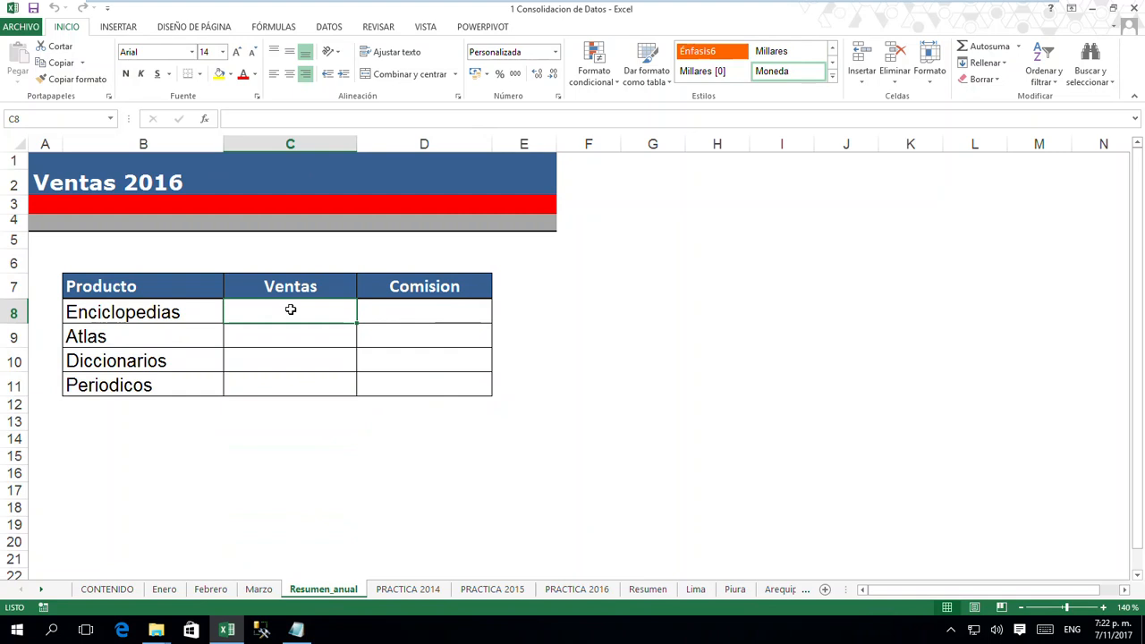
left_click(165, 589)
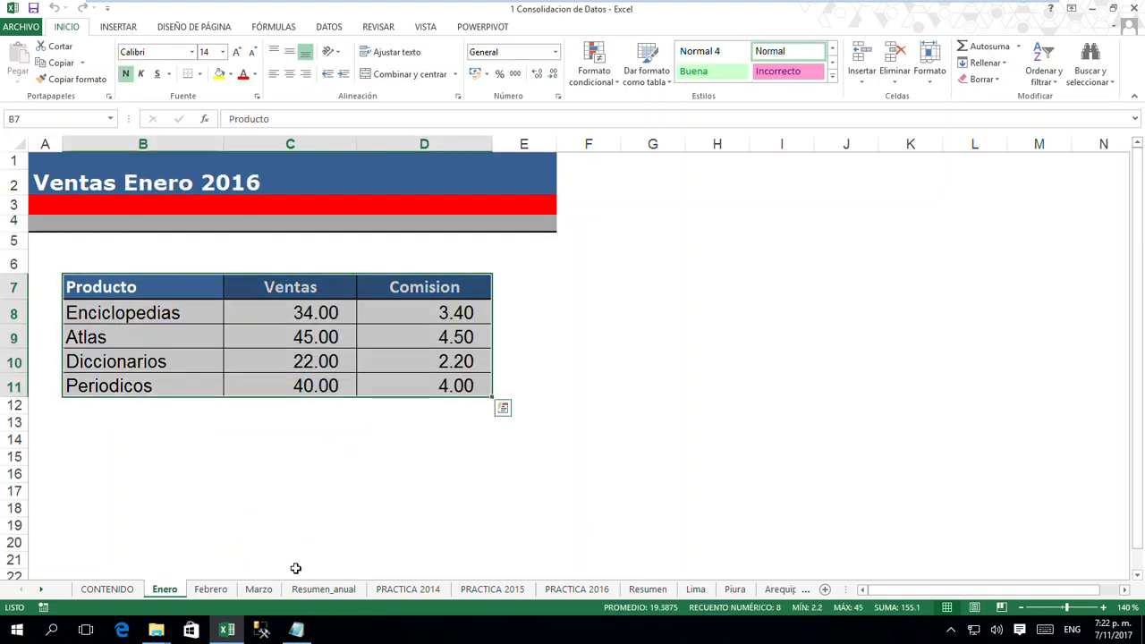
left_click(350, 527)
left_click(331, 315)
left_click_drag(368, 323, 389, 394)
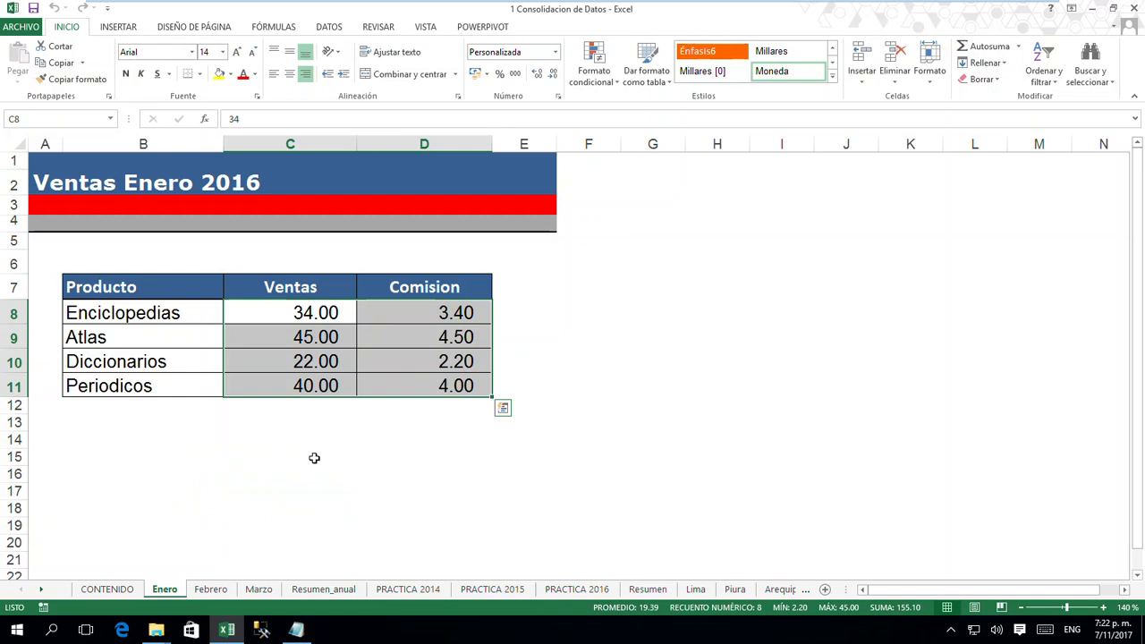
left_click(338, 591)
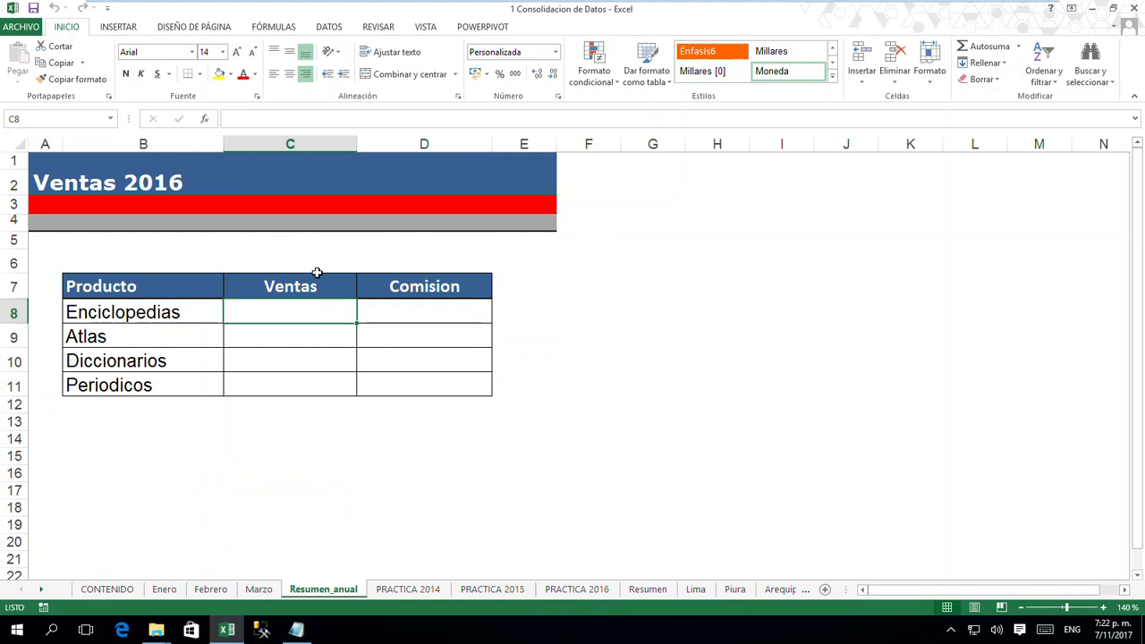
- Open the Consolidate tool with cell C8 on the Resumen_anual sheet as the destination
left_click(327, 32)
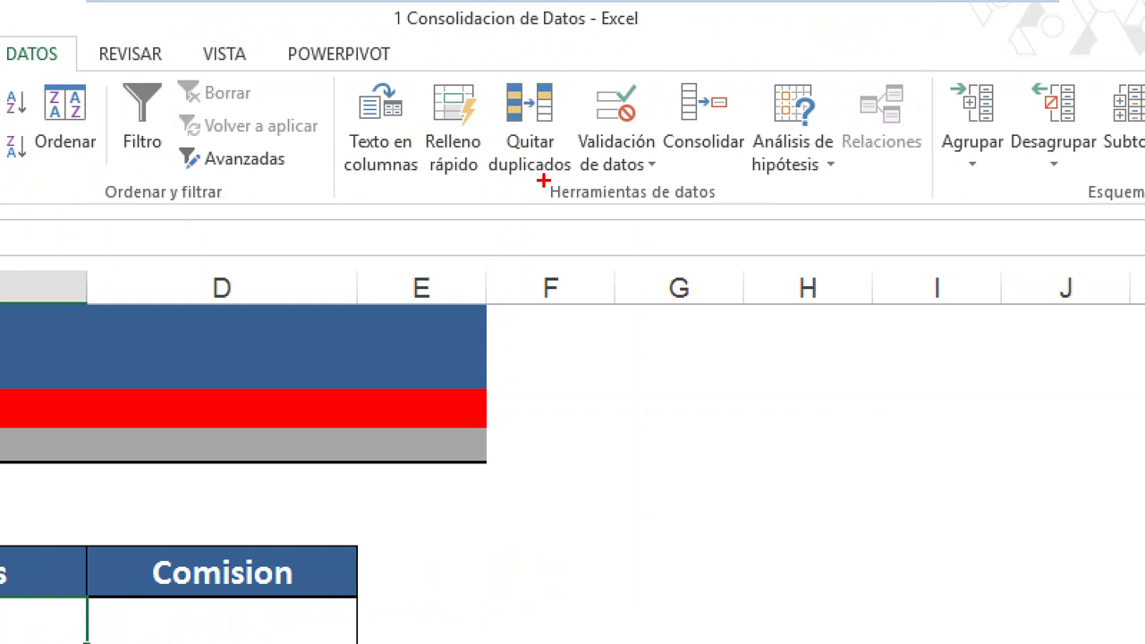
mouse_move(543, 180)
left_mouse_down()
mouse_move(631, 227)
mouse_move(728, 214)
left_mouse_up()
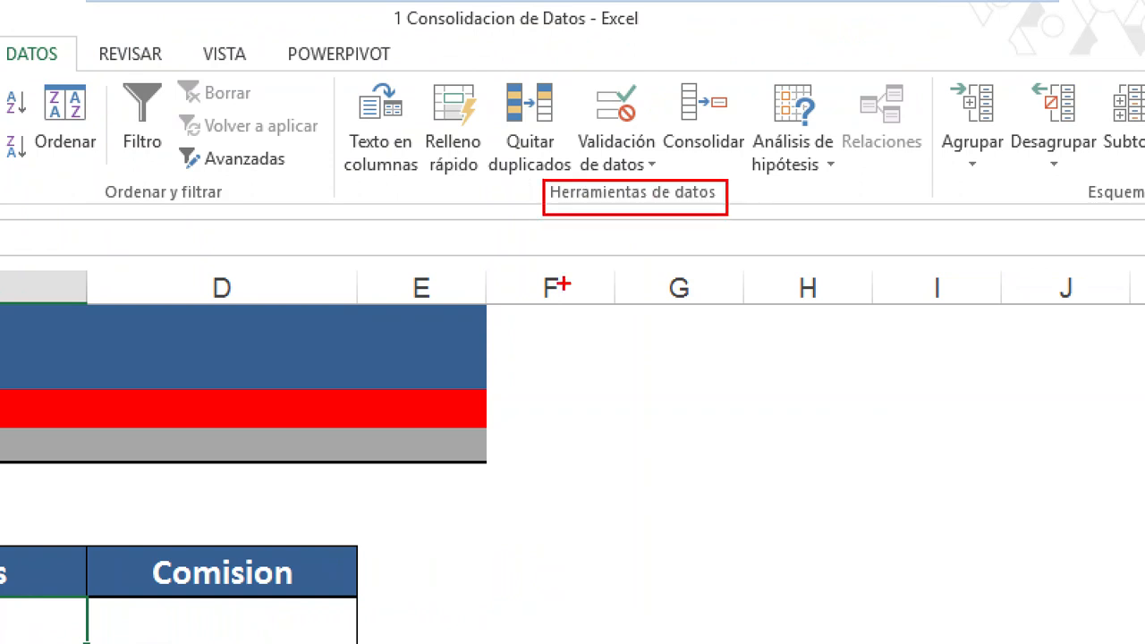
key("e")
left_click_drag(647, 63, 753, 170)
left_click_drag(699, 172, 698, 365)
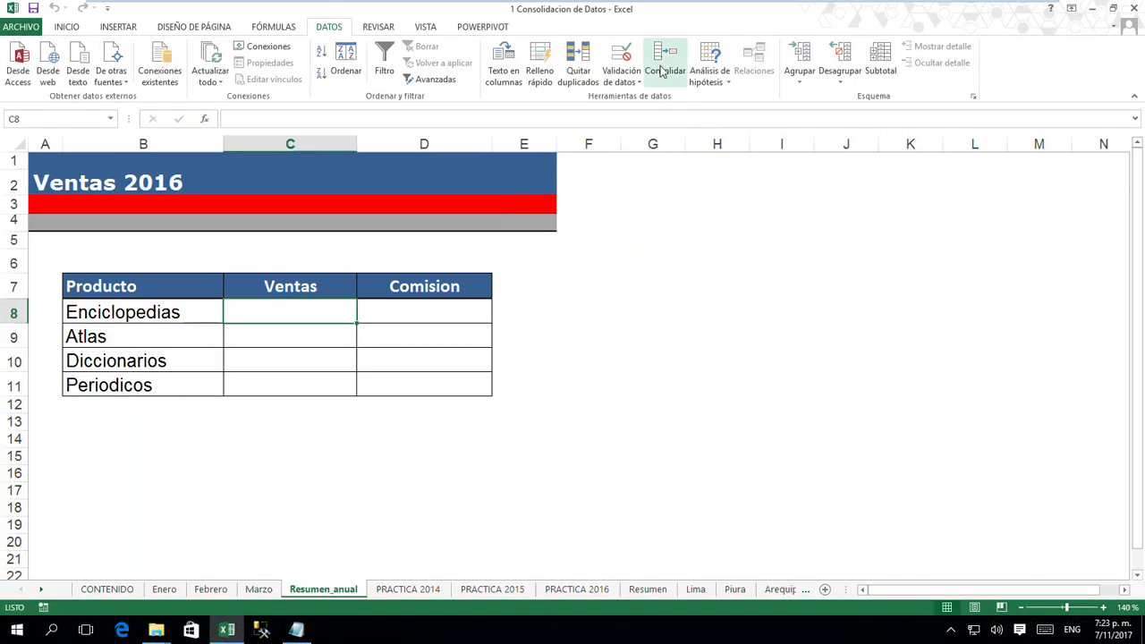
left_click(703, 116)
left_click_drag(294, 205, 443, 230)
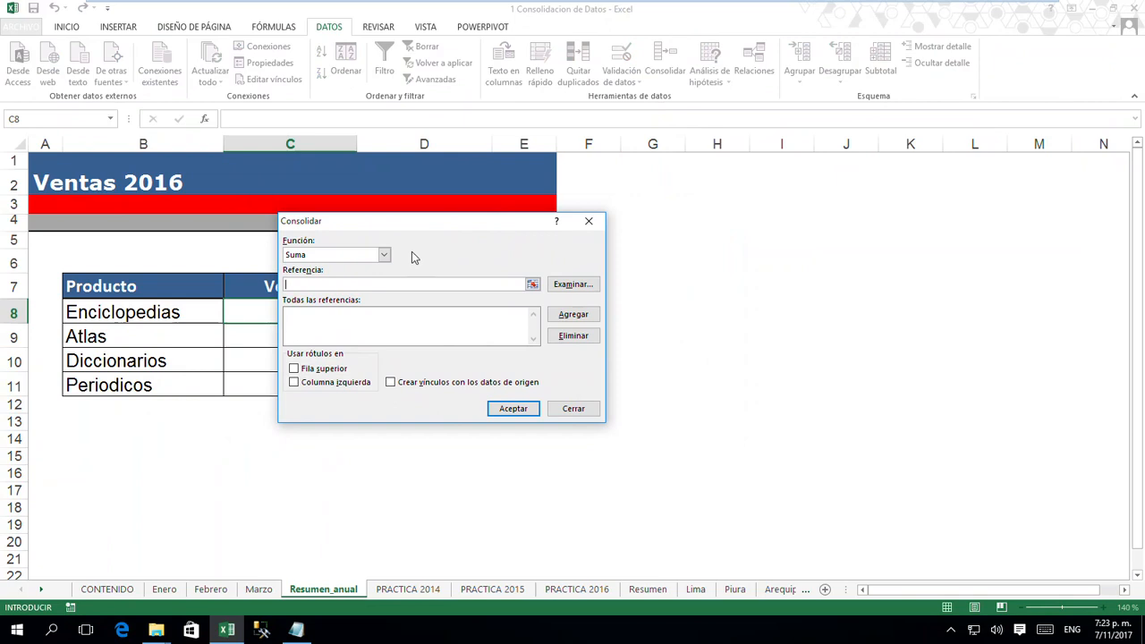
- Review the available consolidation functions, keep Suma, and move the Consolidate dialog clear of the sales table
left_click(383, 257)
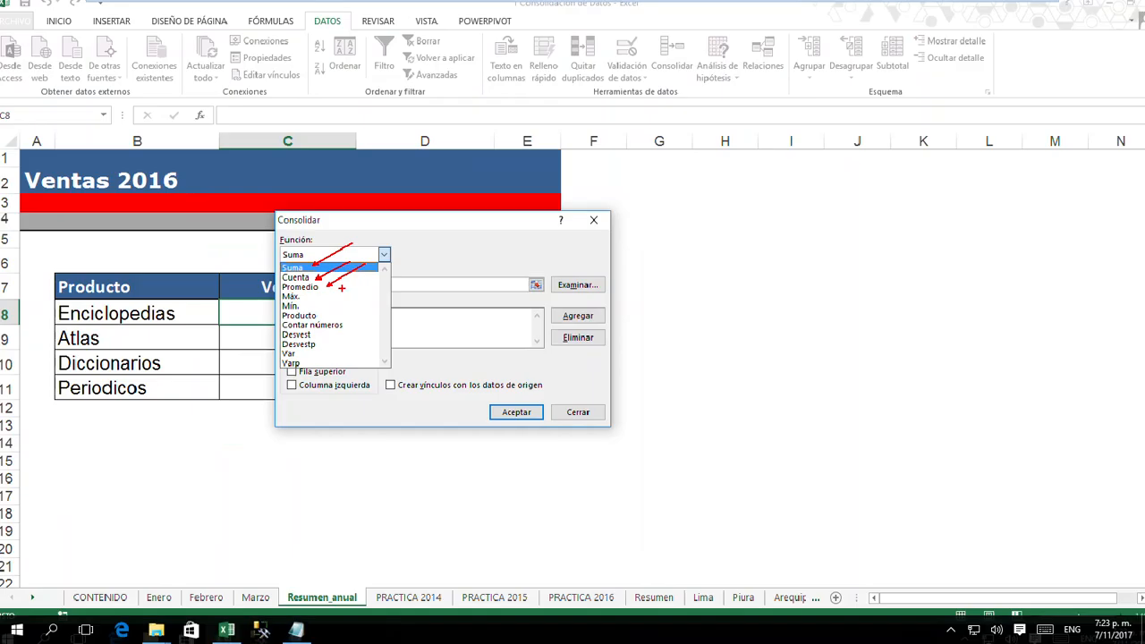
key("Escape")
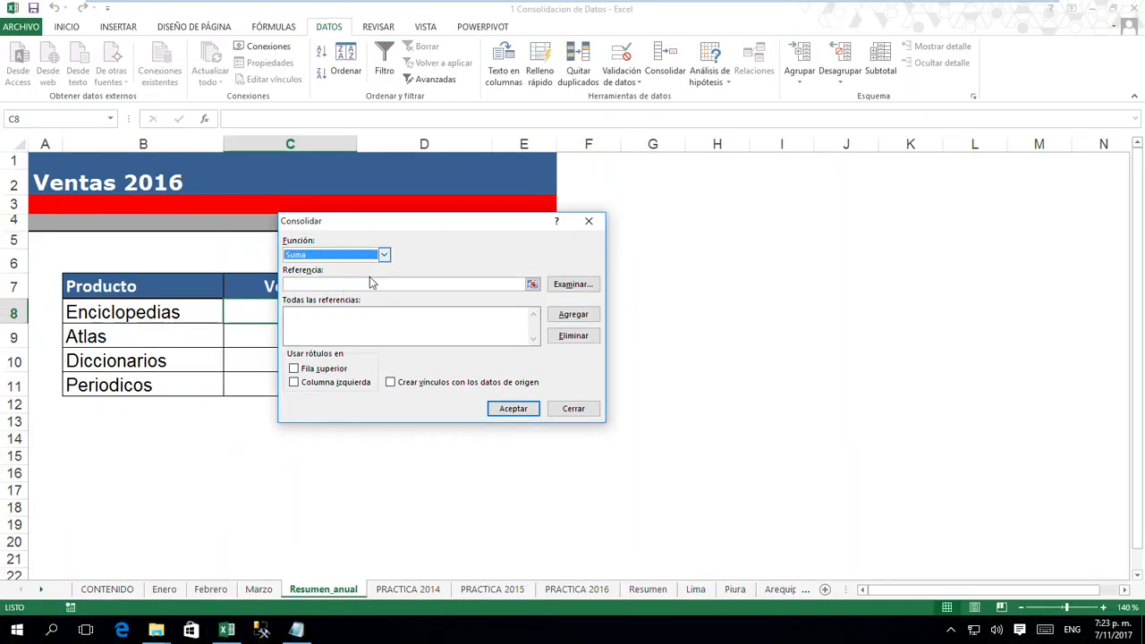
left_click_drag(381, 187, 855, 206)
left_click_drag(617, 236, 627, 259)
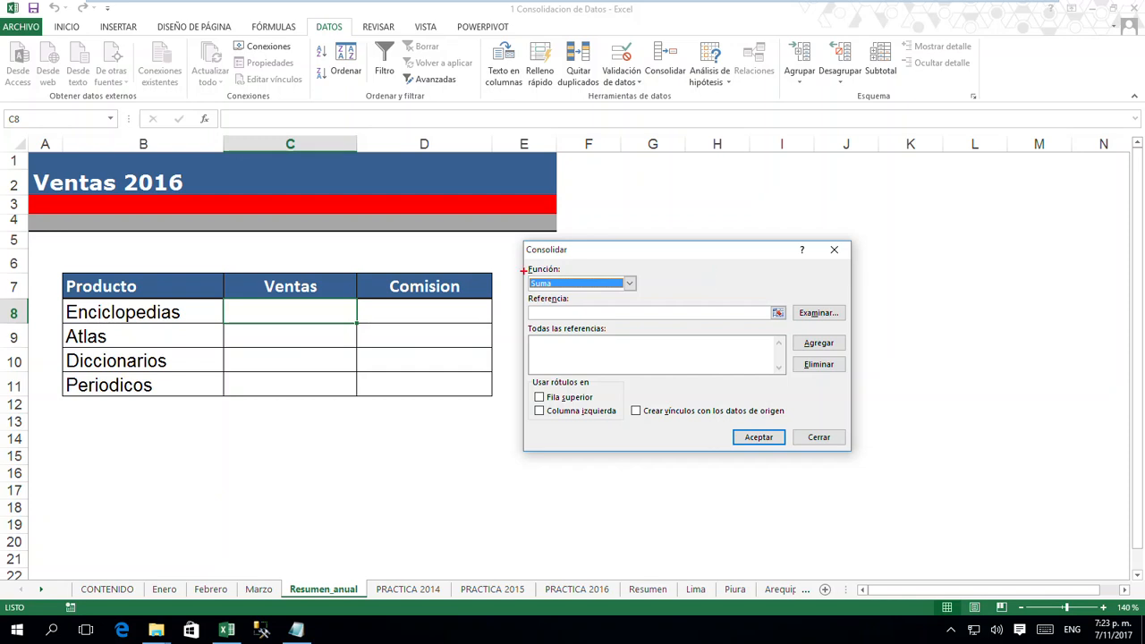
left_click_drag(526, 266, 645, 297)
key("t")
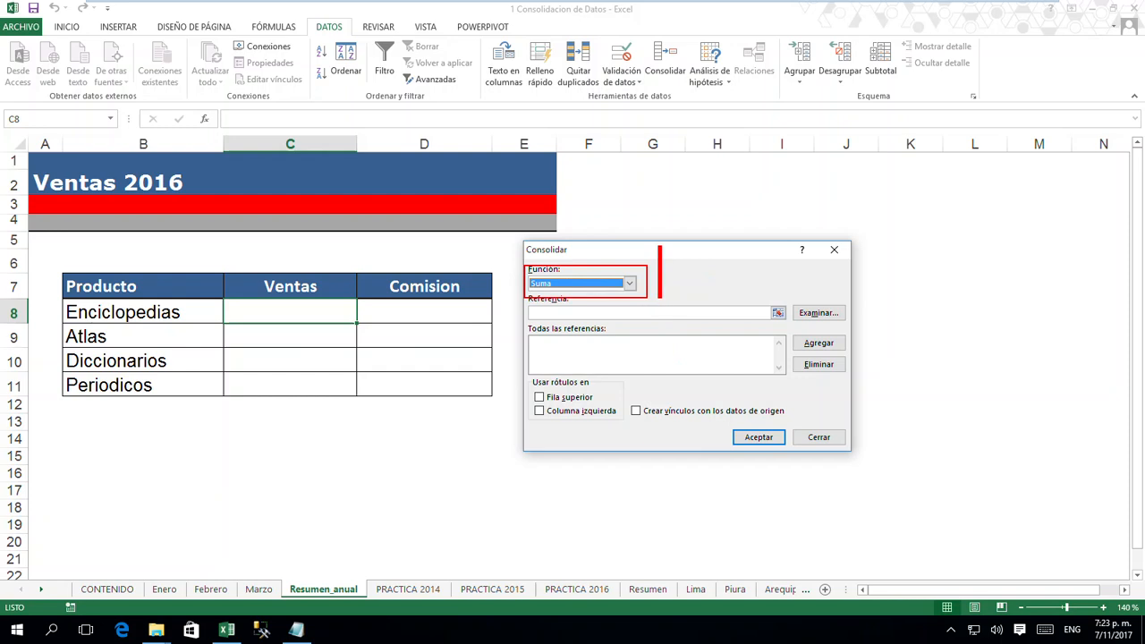
type("1")
key("Escape")
left_click_drag(521, 302, 792, 323)
key("t")
type("2")
key("Escape")
mouse_move(534, 334)
left_mouse_down()
mouse_move(639, 371)
mouse_move(787, 376)
left_mouse_up()
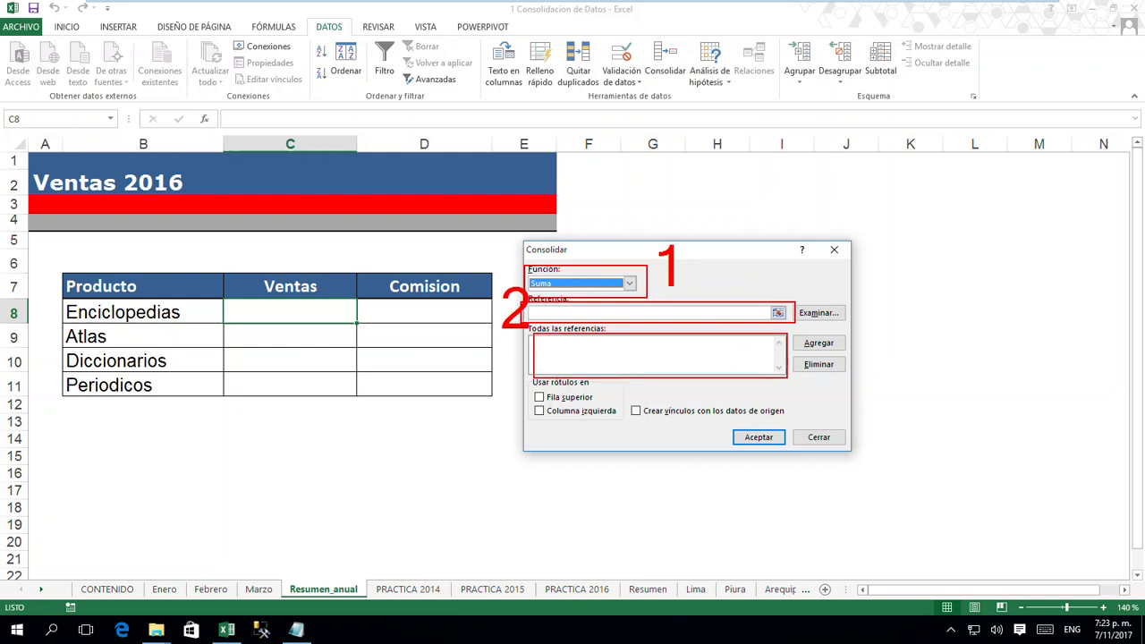
type("t")
type("3")
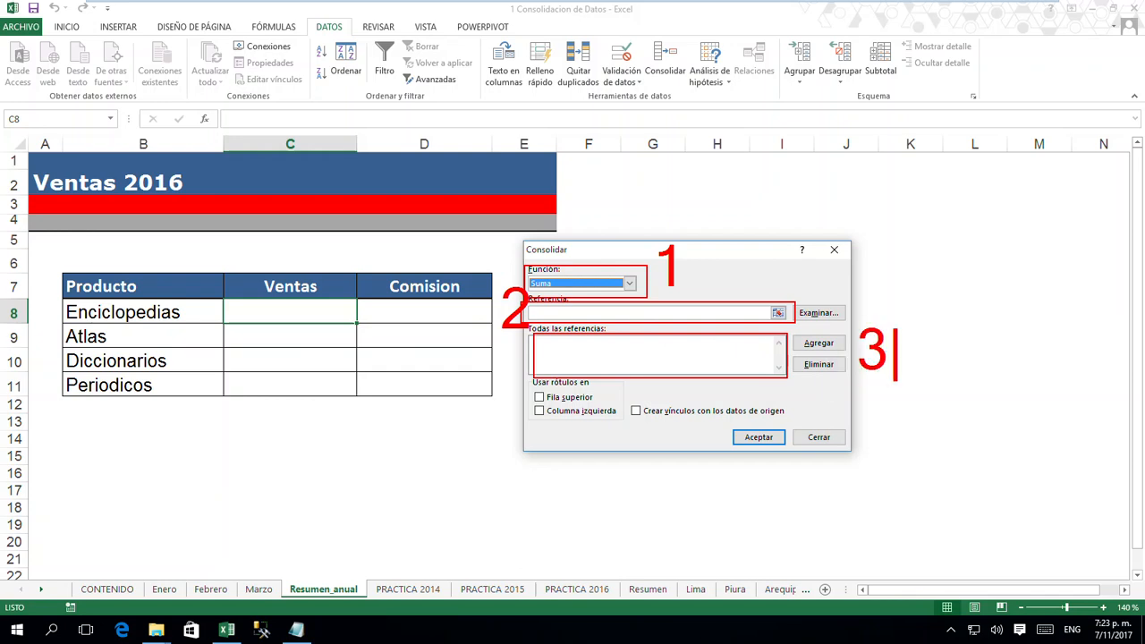
key("Escape")
mouse_move(526, 388)
left_mouse_down()
mouse_move(621, 429)
mouse_move(800, 426)
left_mouse_up()
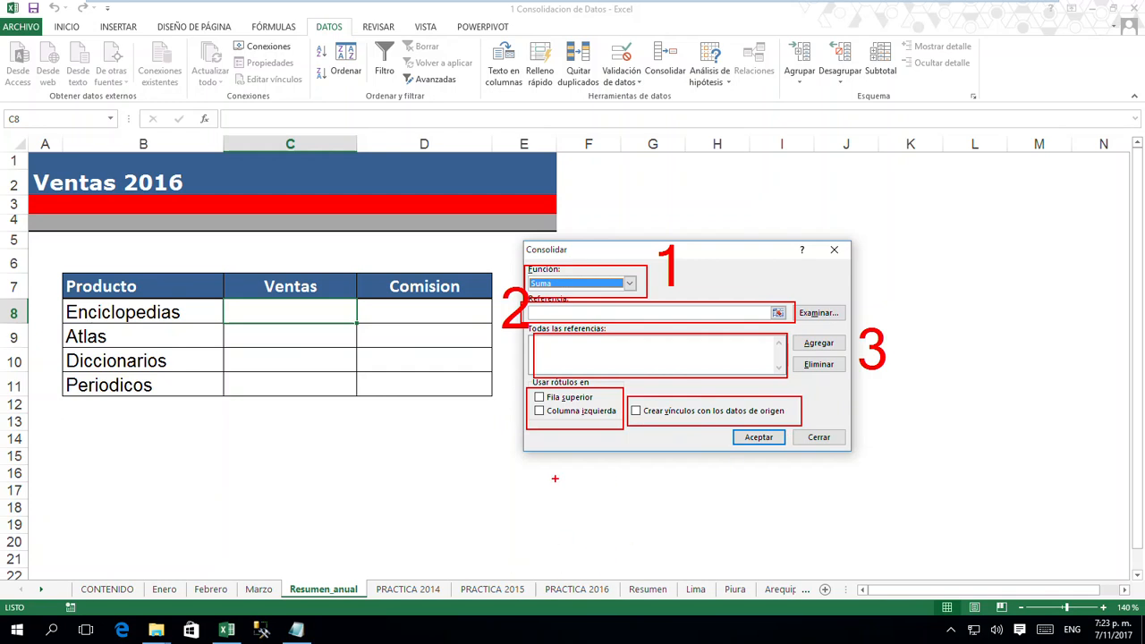
key("Escape")
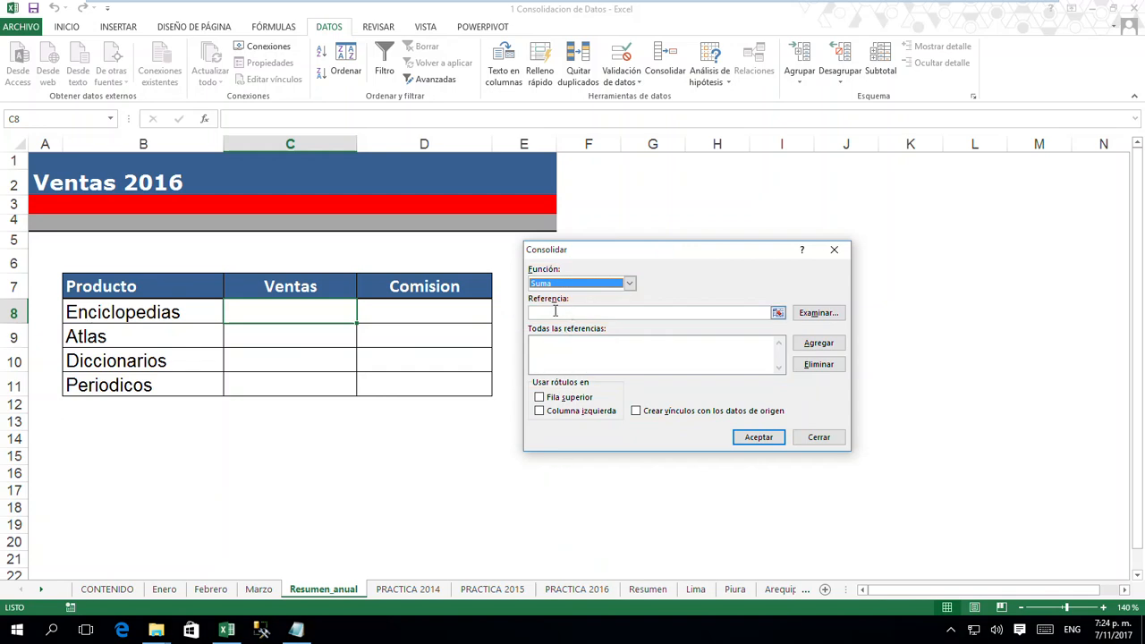
- Add the sales and commission figures in C8:D11 of the Enero sheet to the consolidation references
left_click(778, 315)
left_click_drag(745, 258, 805, 243)
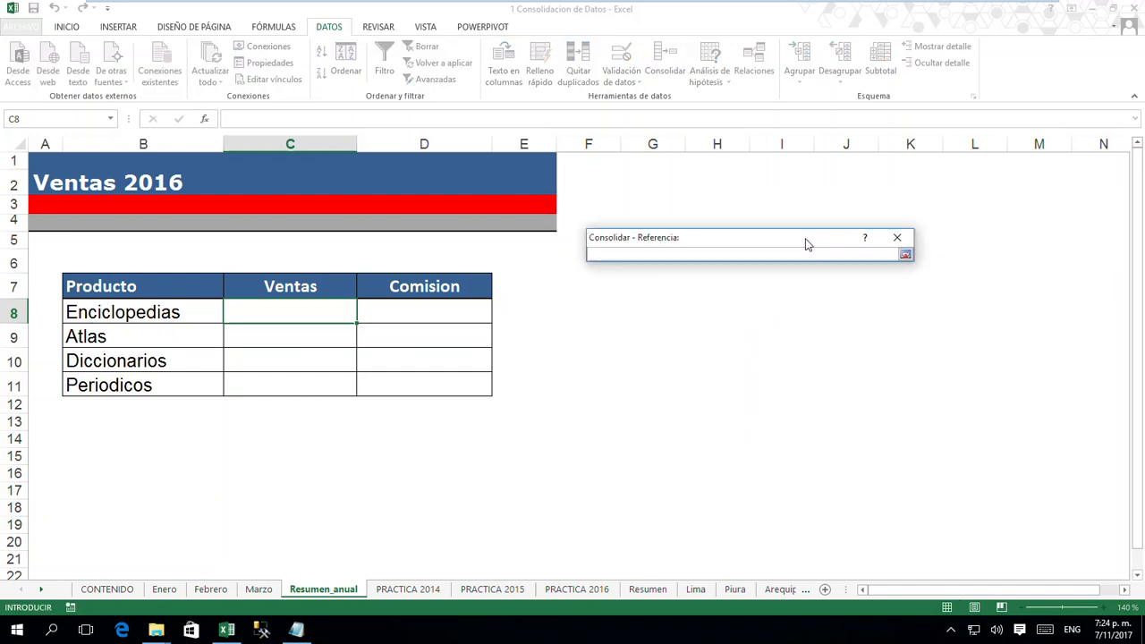
left_click(166, 593)
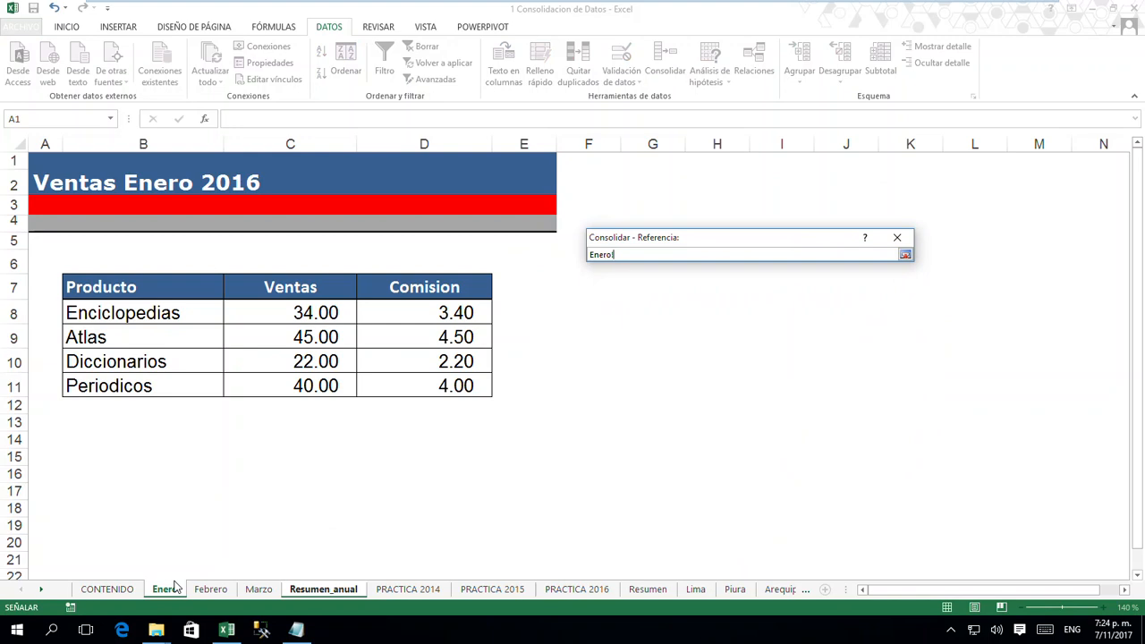
left_click(321, 311)
left_click_drag(320, 311, 417, 387)
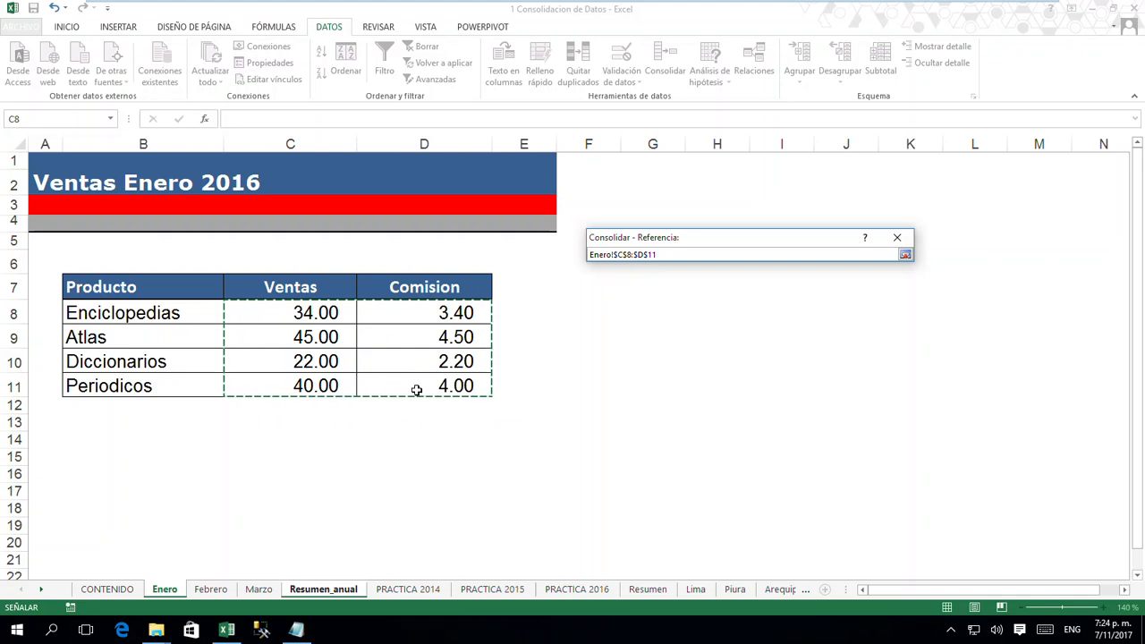
left_click(906, 255)
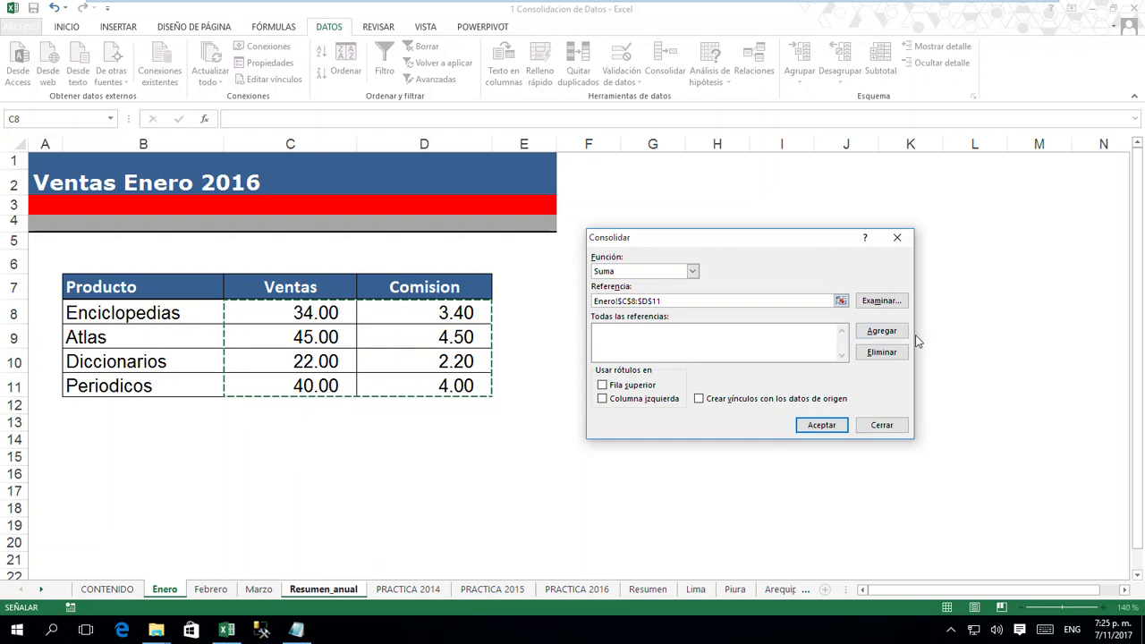
left_click(883, 334)
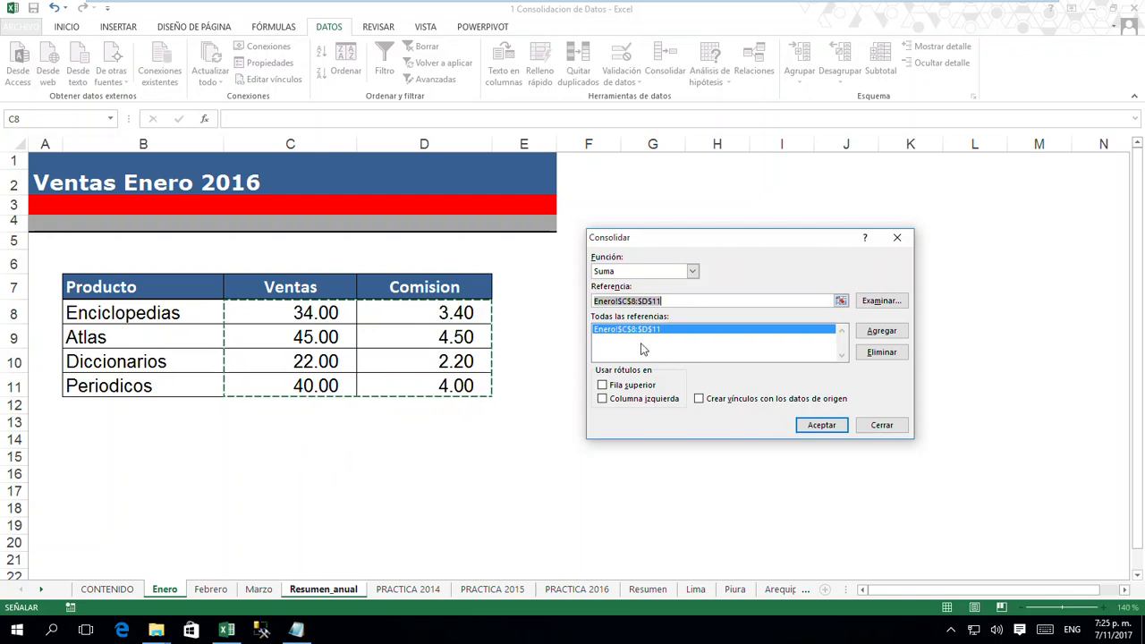
- Add the range C8:D11 of the Febrero sheet to the consolidation references
left_click(213, 590)
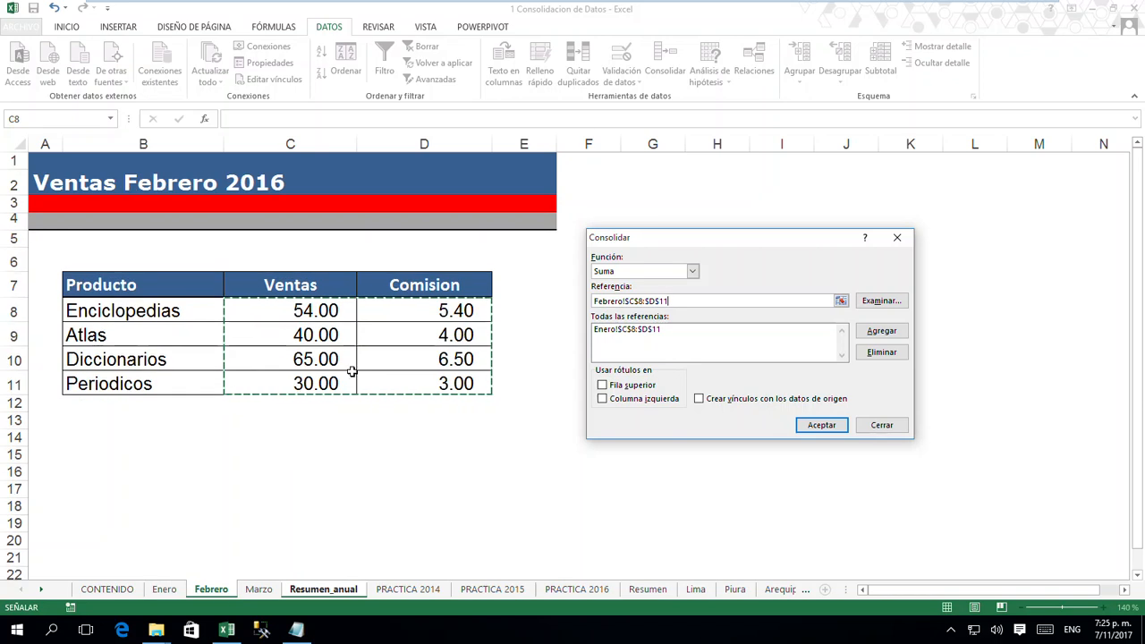
left_click_drag(256, 444, 429, 537)
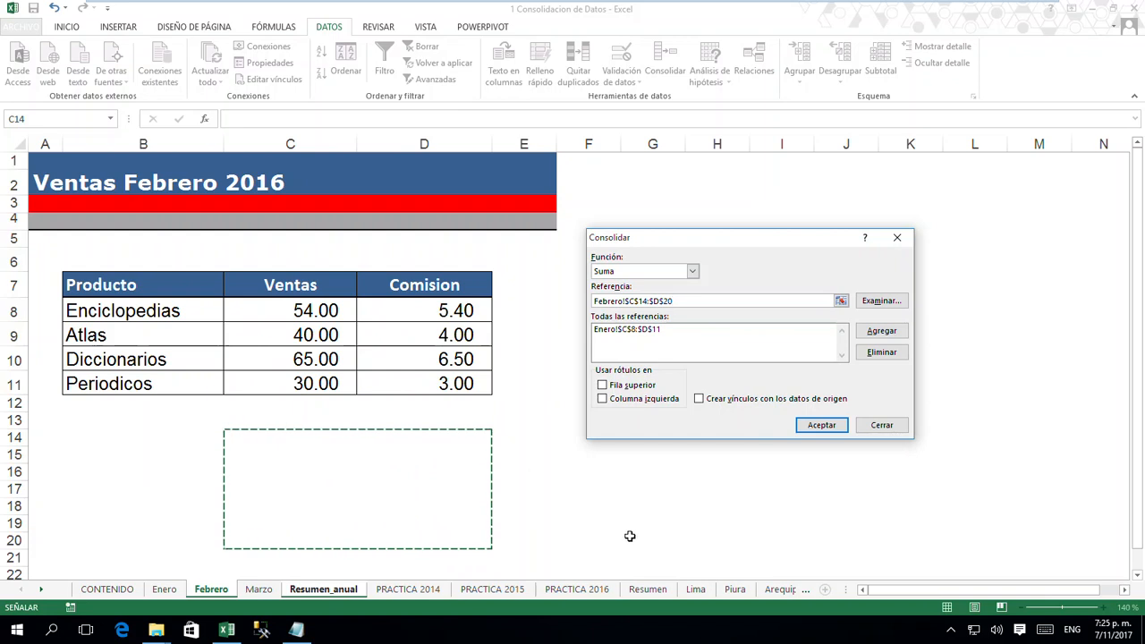
left_click_drag(340, 310, 405, 376)
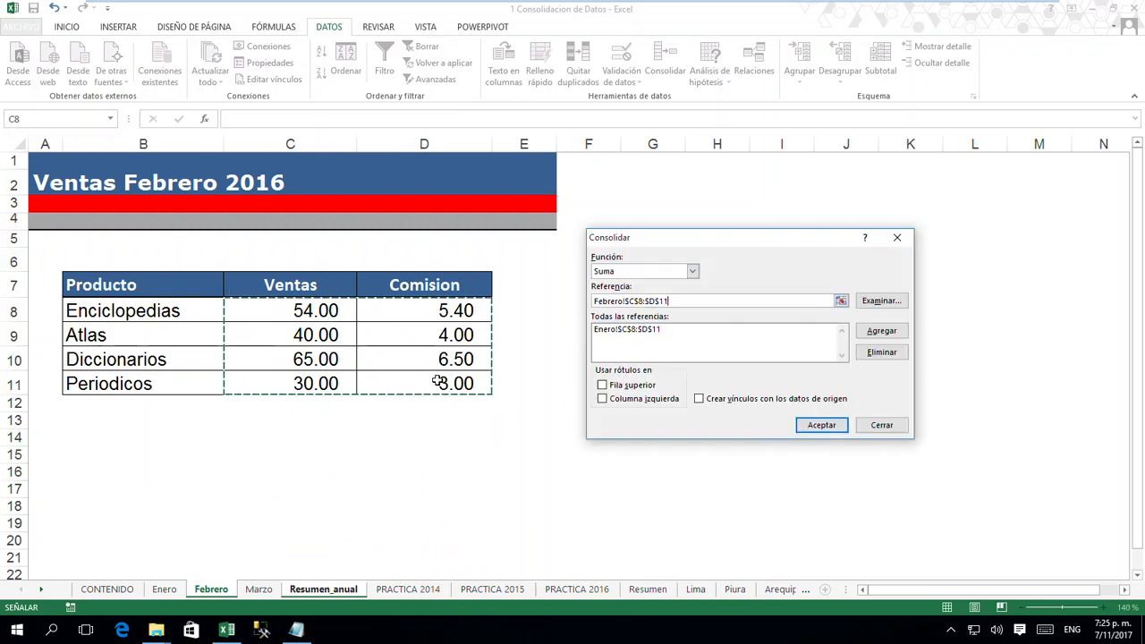
left_click(875, 339)
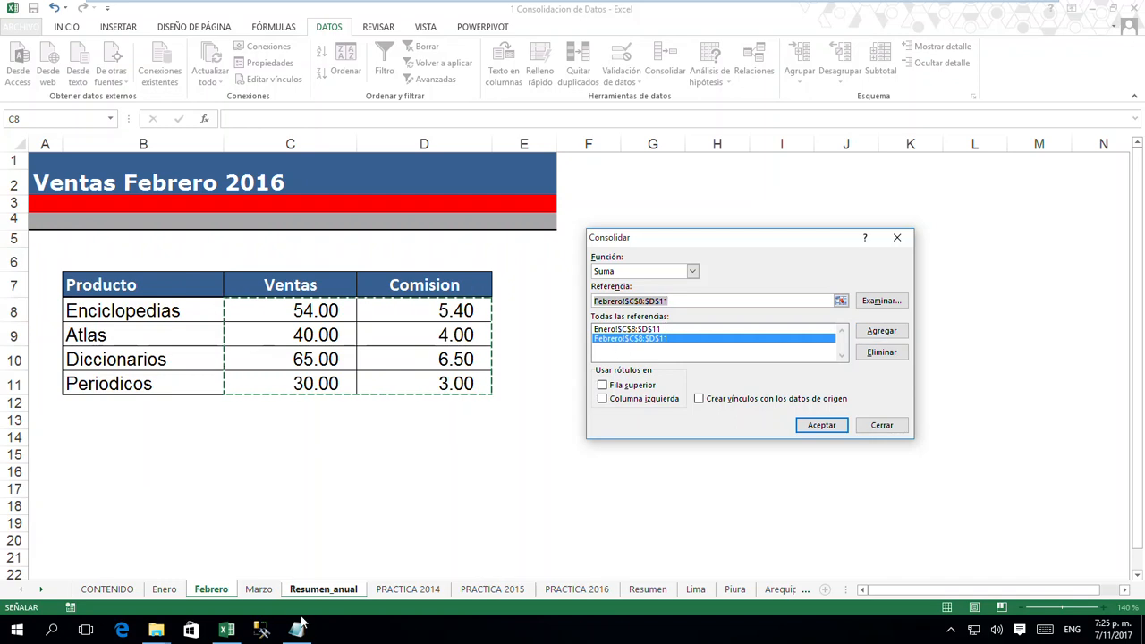
- Add C8:D11 of the Marzo sheet as the last reference and run the consolidation with the Suma function
left_click(260, 589)
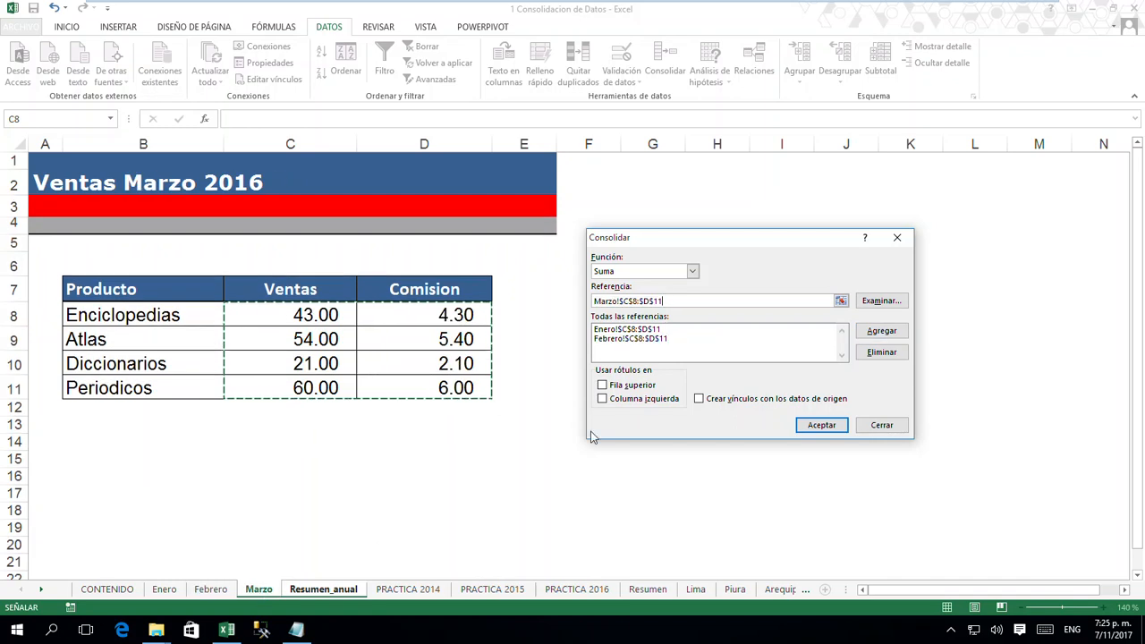
left_click(882, 332)
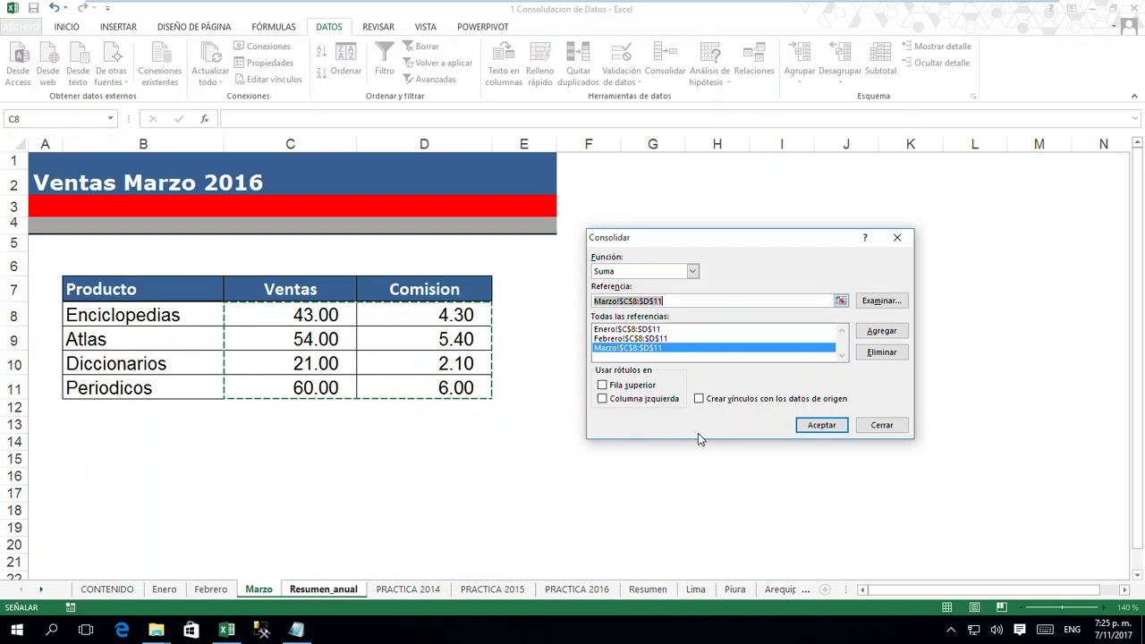
left_click(821, 426)
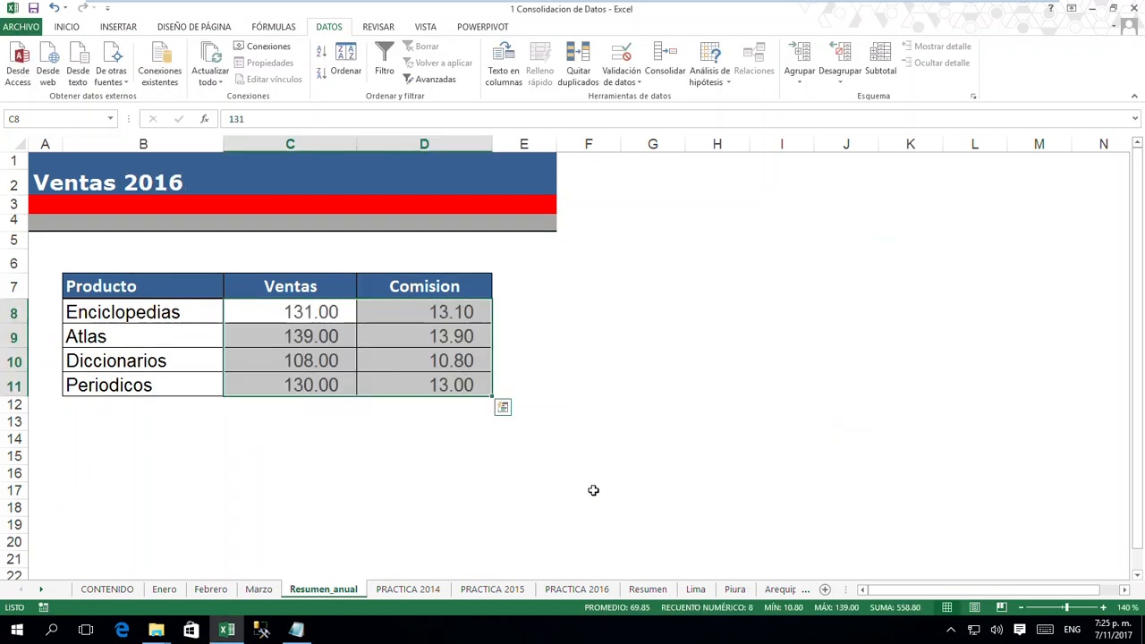
left_click(528, 491)
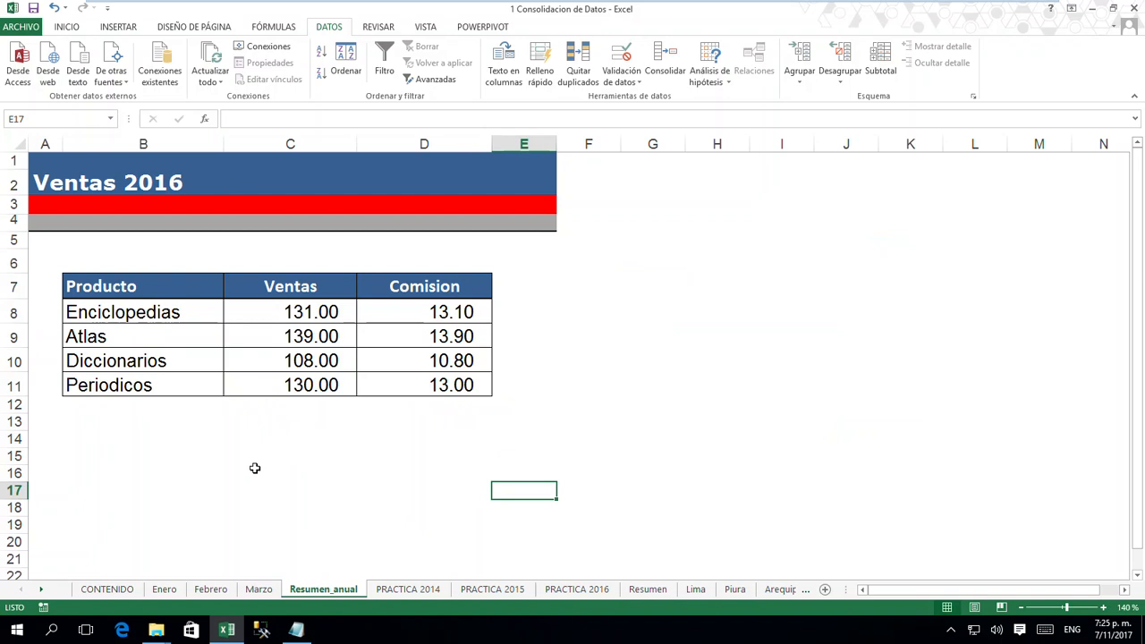
- Check the Enciclopedias sales in C8 on Enero, Febrero and Marzo against the consolidated value on Resumen_anual
left_click(164, 589)
left_click(312, 311)
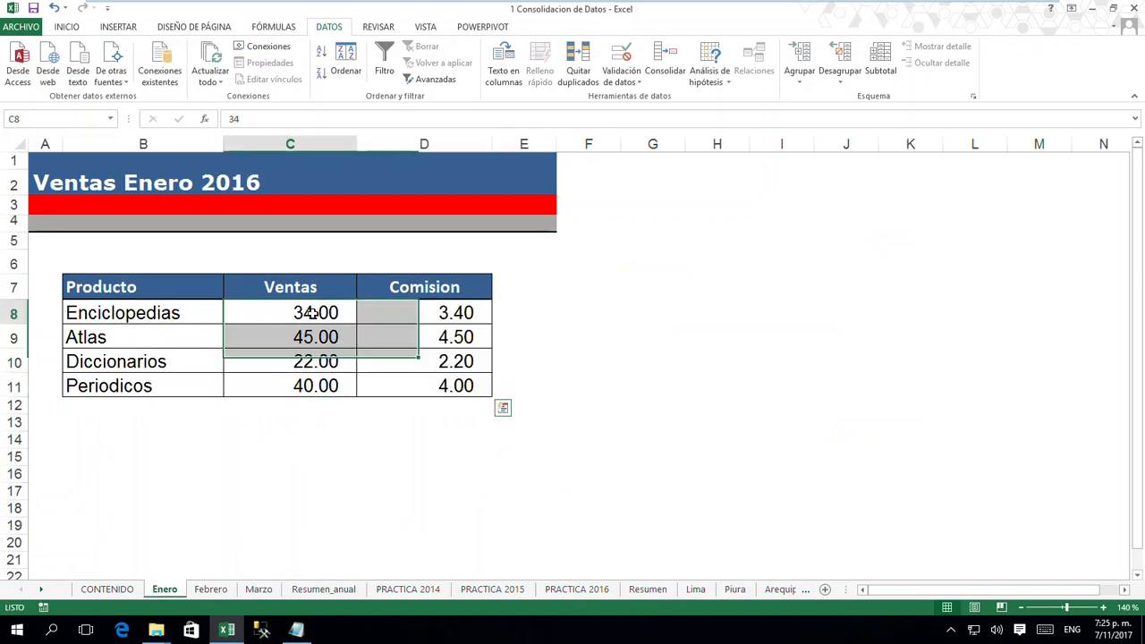
left_click(211, 589)
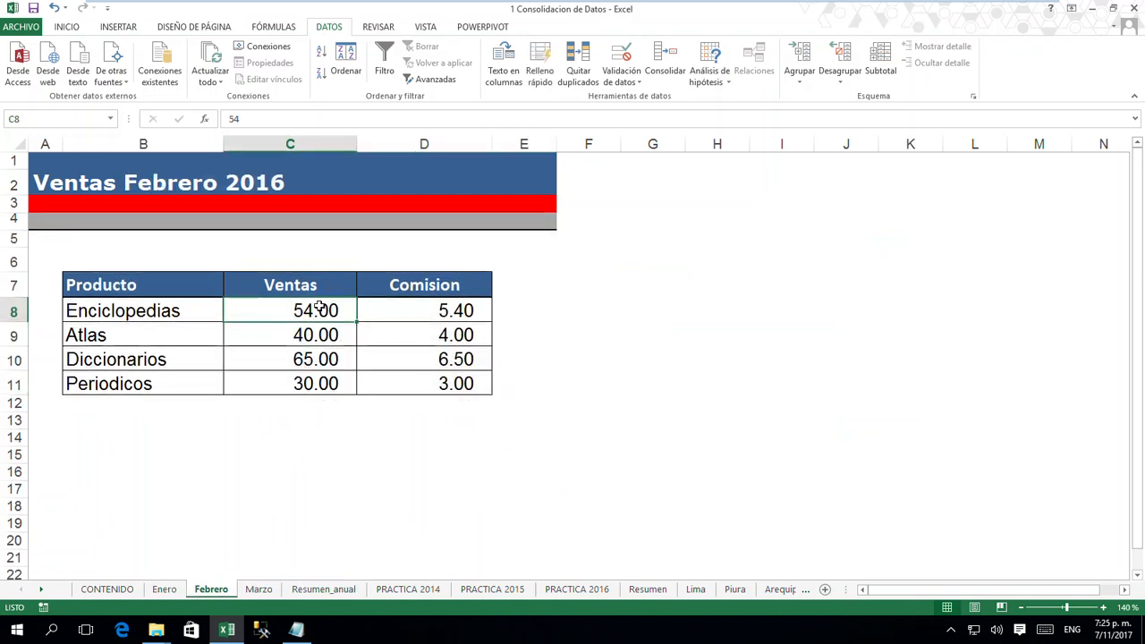
left_click(269, 590)
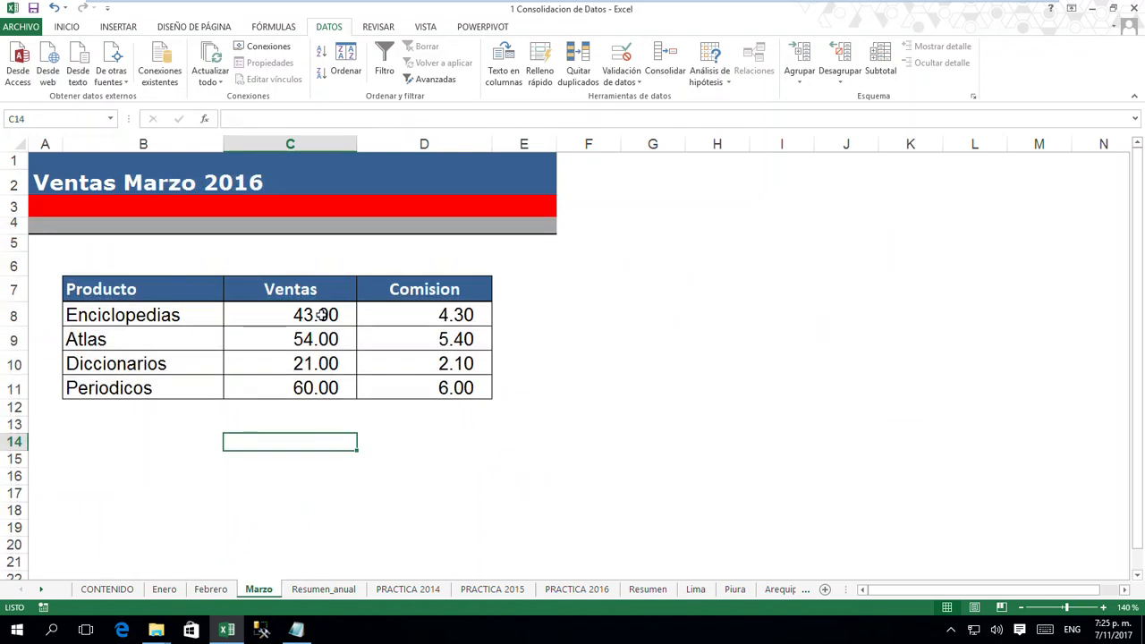
left_click(323, 590)
left_click(320, 309)
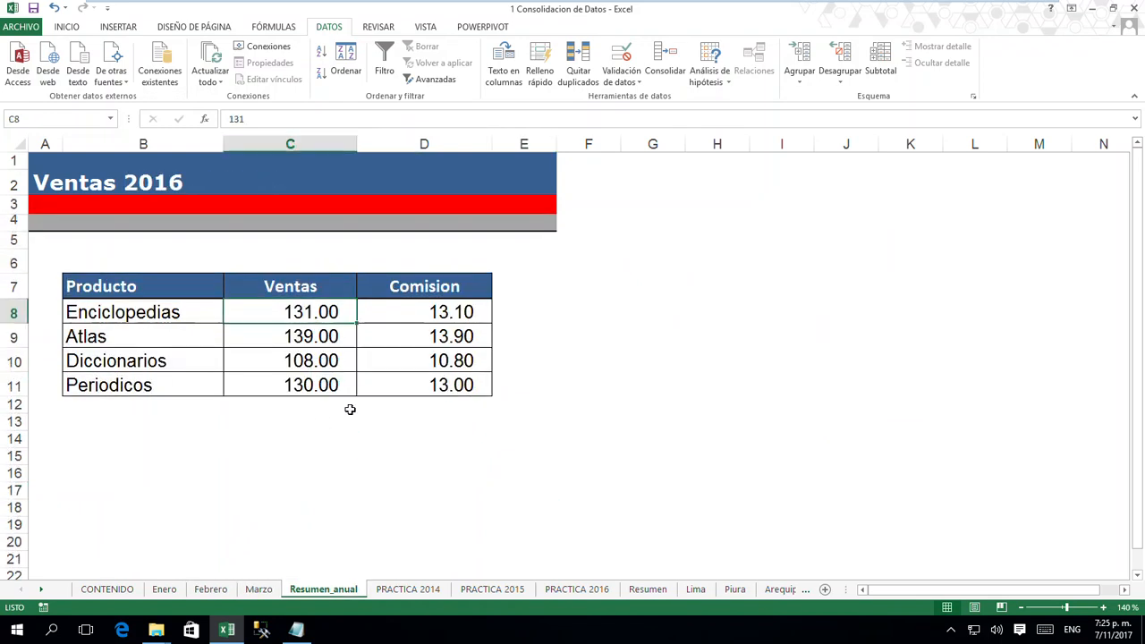
- Check the other consolidated sales and commission cells for each product on the Resumen_anual sheet
left_click(396, 312)
left_click(417, 335)
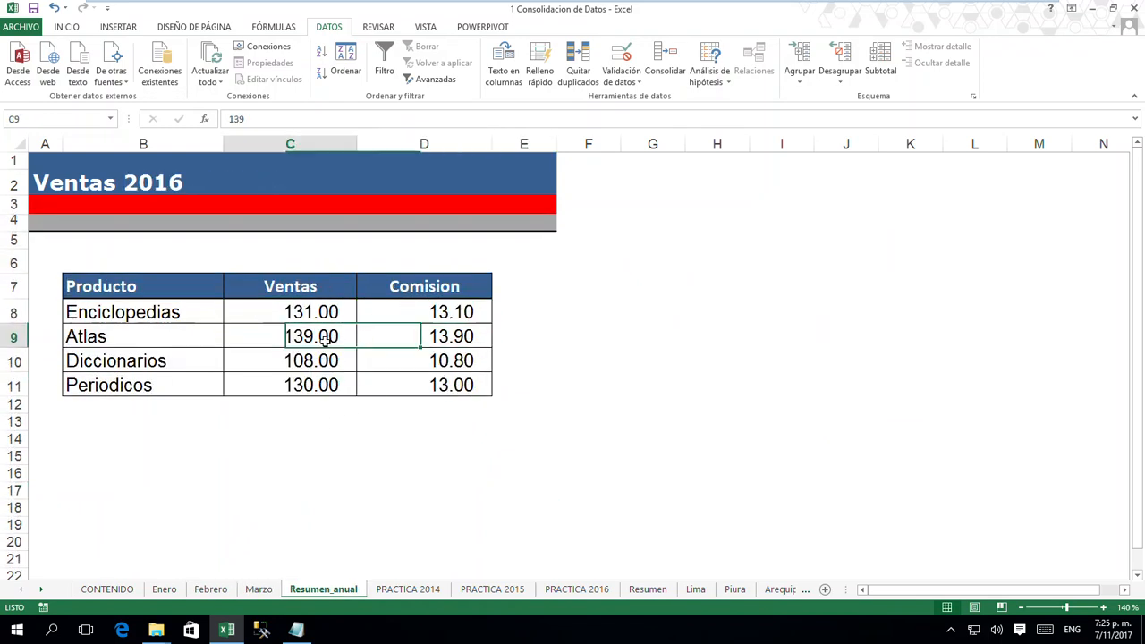
left_click(322, 363)
left_click(417, 364)
left_click(307, 383)
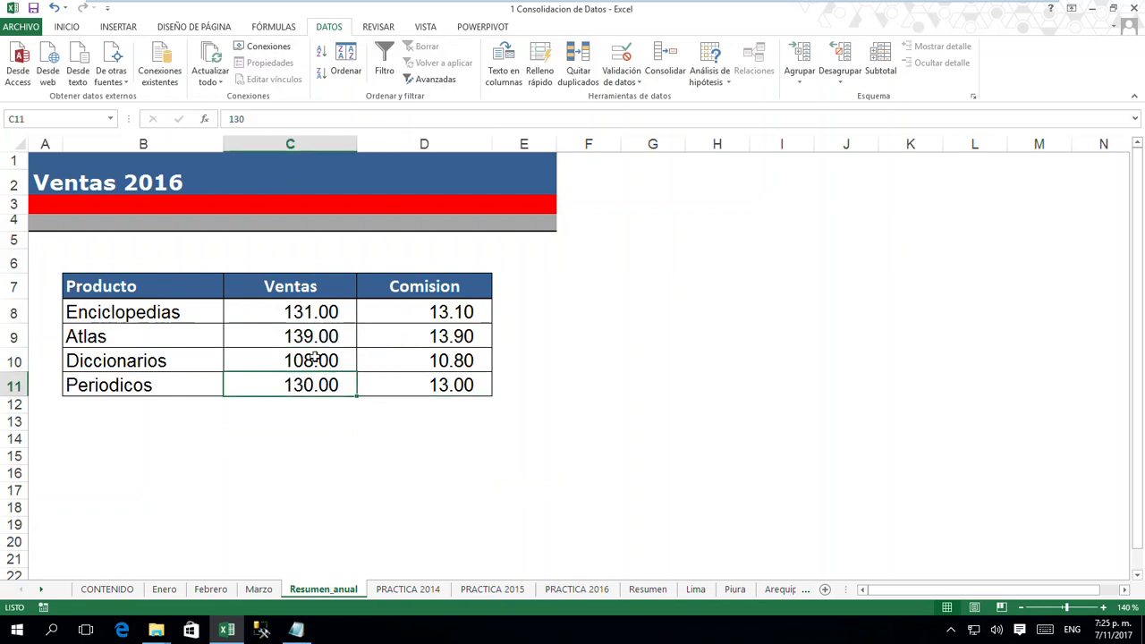
left_click(315, 360)
left_click(316, 337)
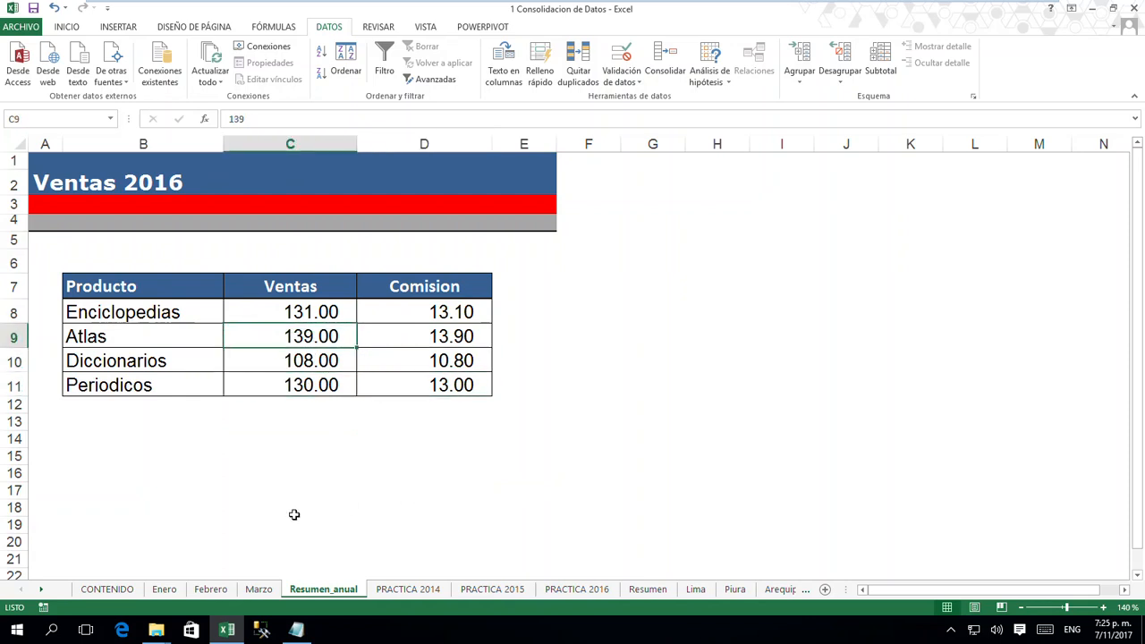
- Go through the three monthly sheets once more and inspect whether C8 on Resumen_anual holds a formula or a plain value
left_click(170, 592)
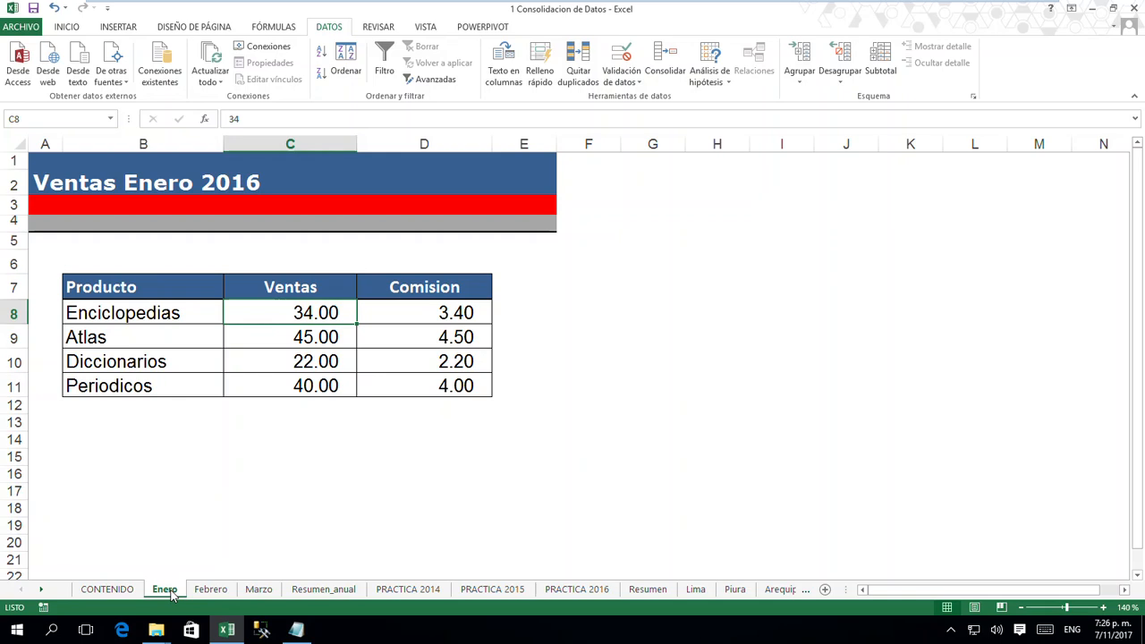
left_click(211, 590)
left_click(259, 590)
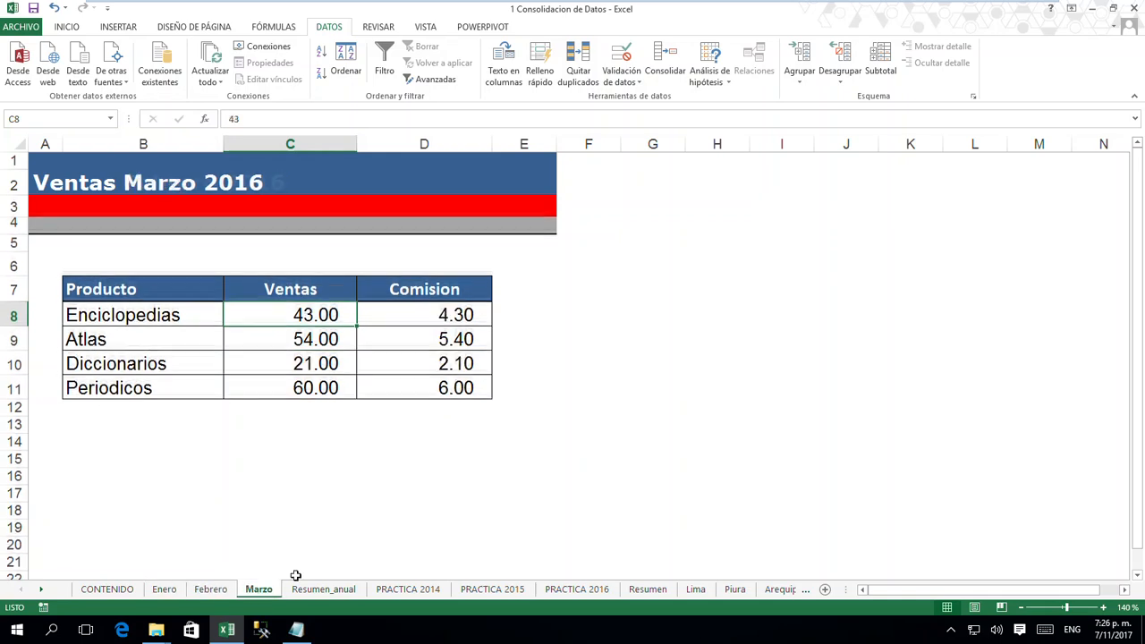
left_click(323, 589)
left_click(304, 313)
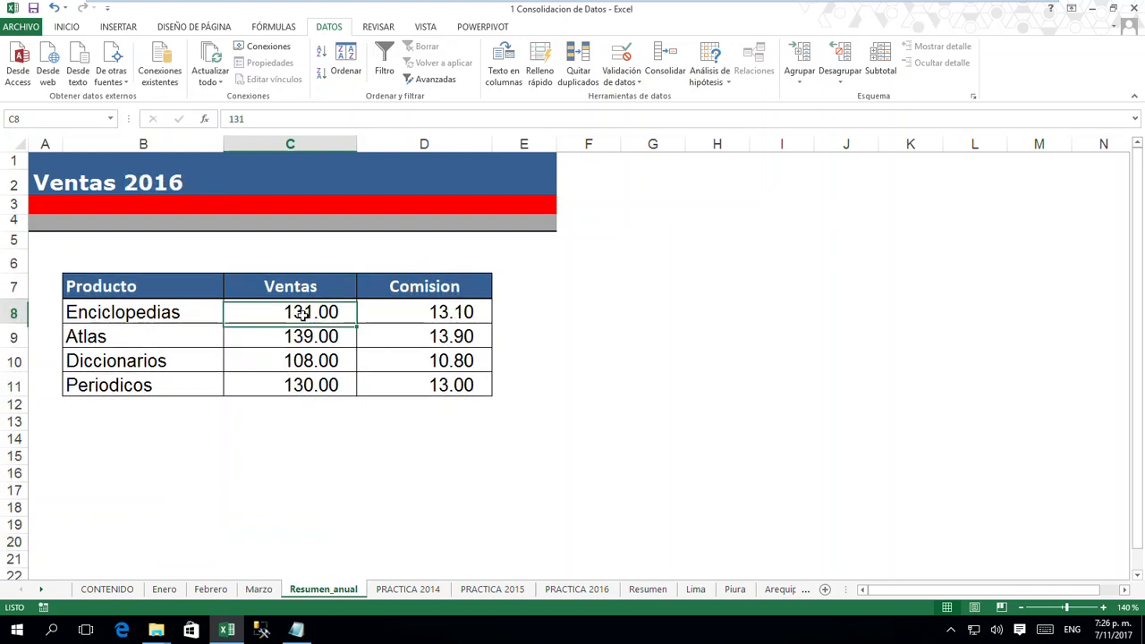
- Review the consolidated sales and commission cells on Resumen_anual, from the Enciclopedias commission through the Periodicos sales, for formulas or plain values
left_click(432, 312)
left_click(328, 336)
left_click(392, 336)
left_click(313, 359)
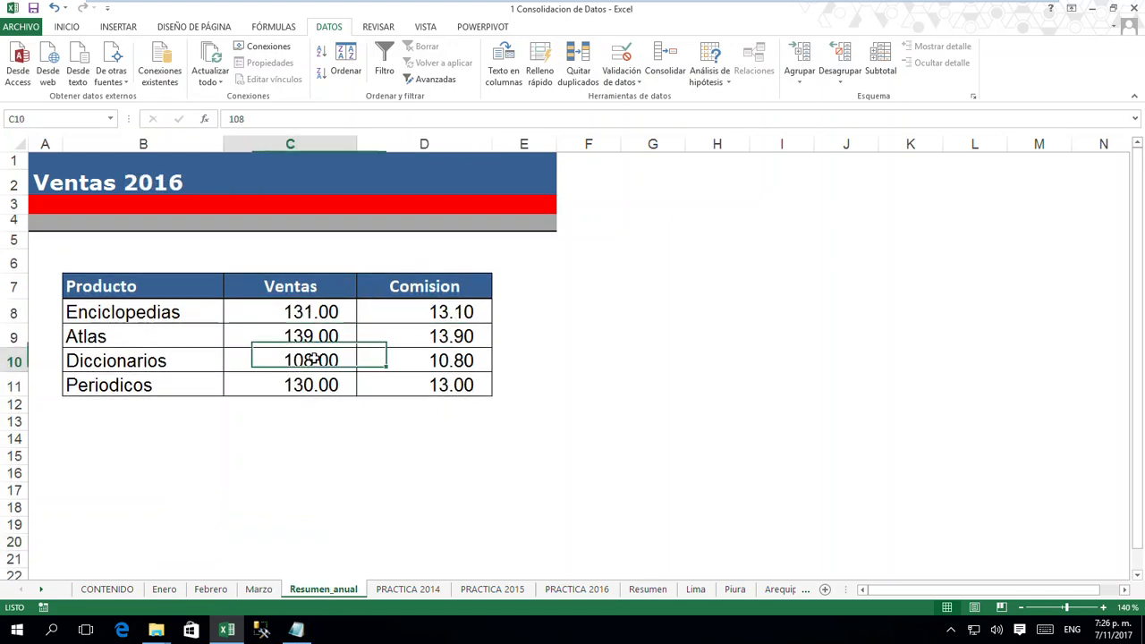
left_click(411, 365)
left_click(420, 378)
left_click(321, 385)
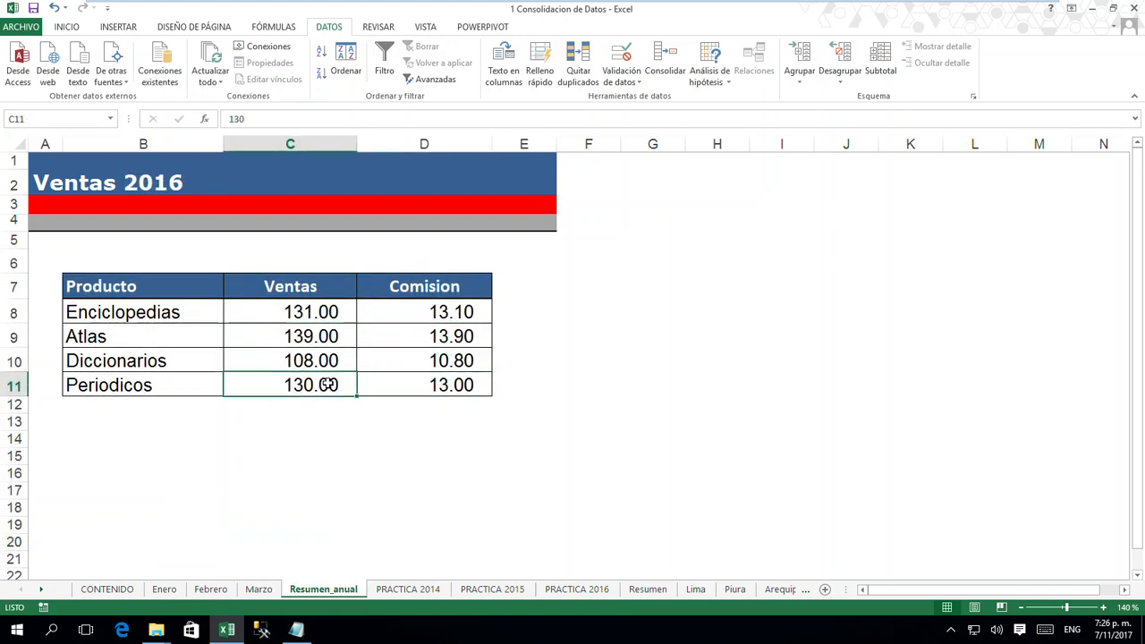
- Set the Enciclopedias sales on the Enero sheet to 50 and check the Enciclopedias sales in C8 of Resumen_anual
left_click(164, 590)
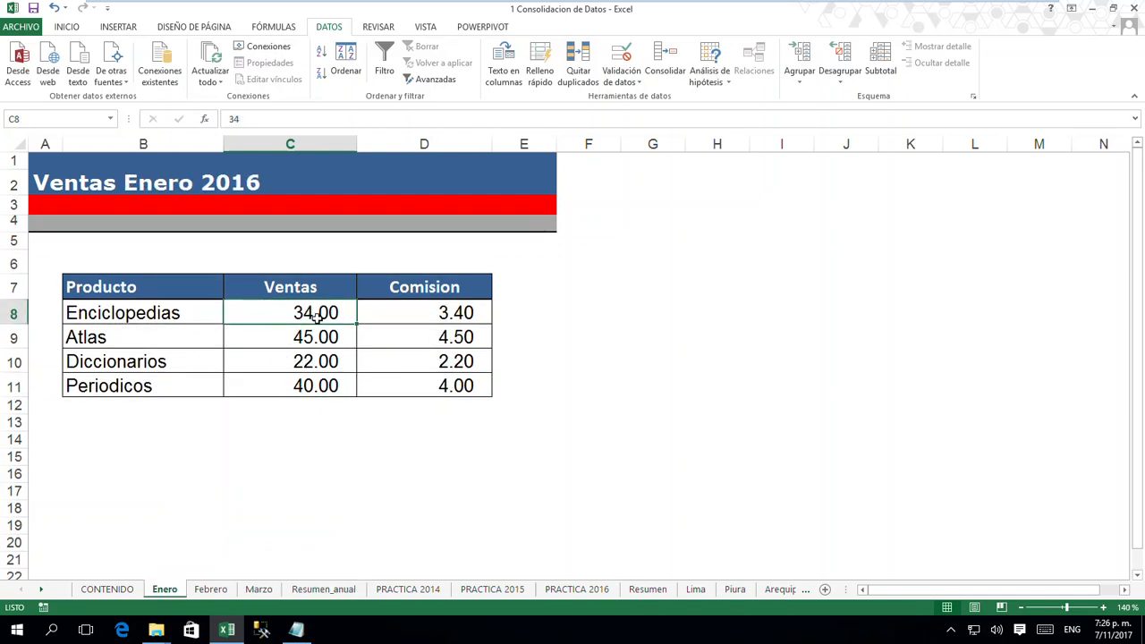
type("50")
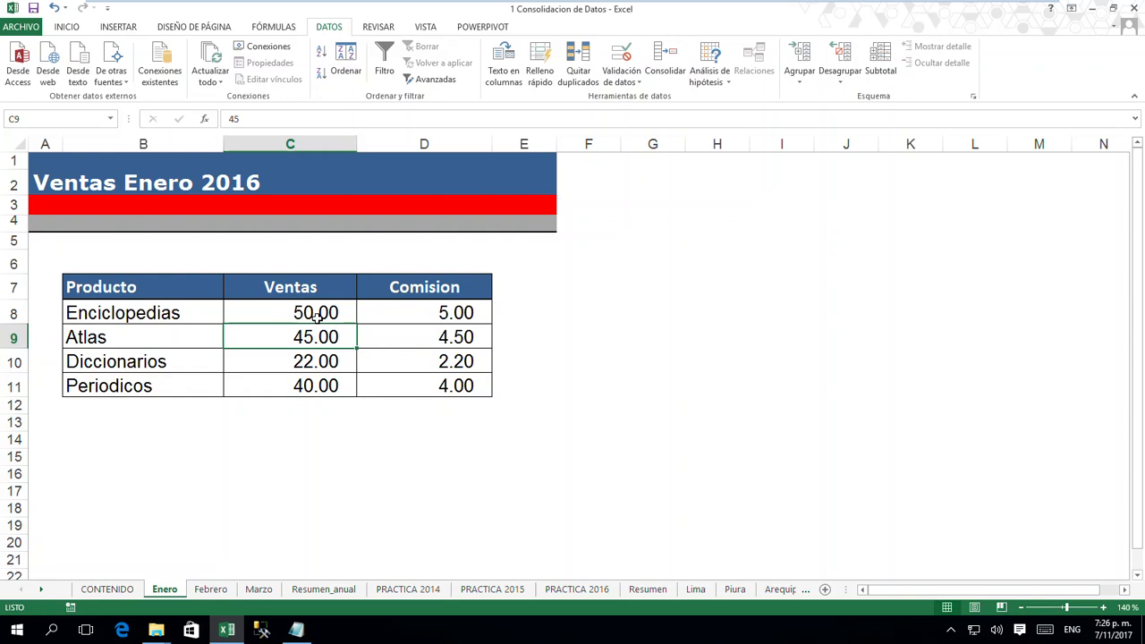
left_click(323, 589)
left_click(313, 316)
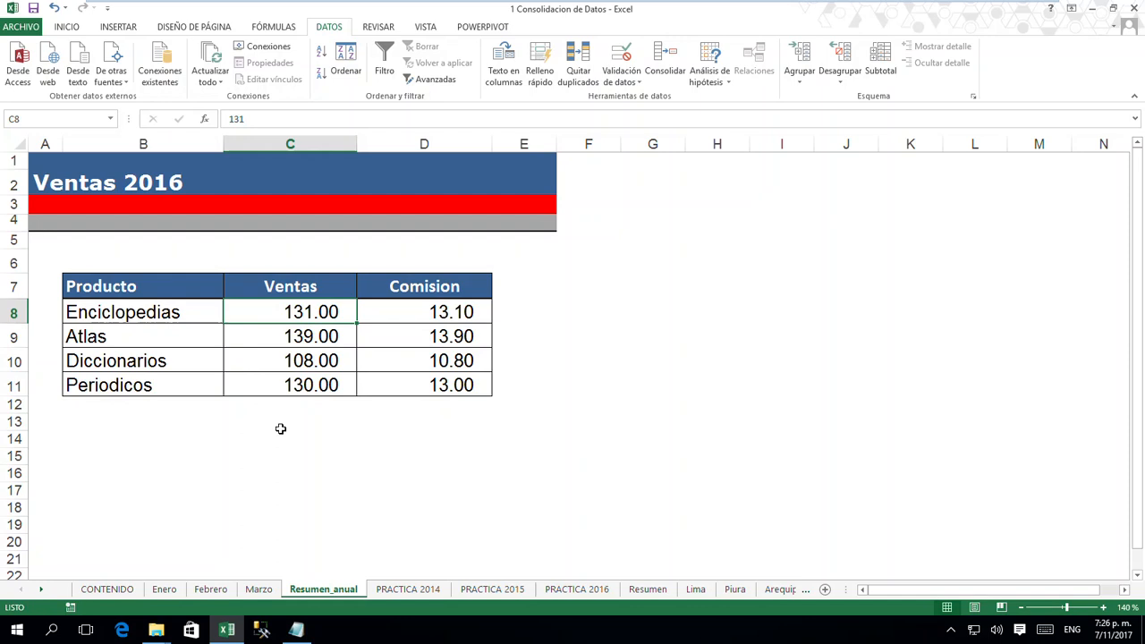
- Clear the contents of C8:D12 on Resumen_anual to remove the consolidated figures
left_click(332, 441)
left_click_drag(315, 311, 450, 404)
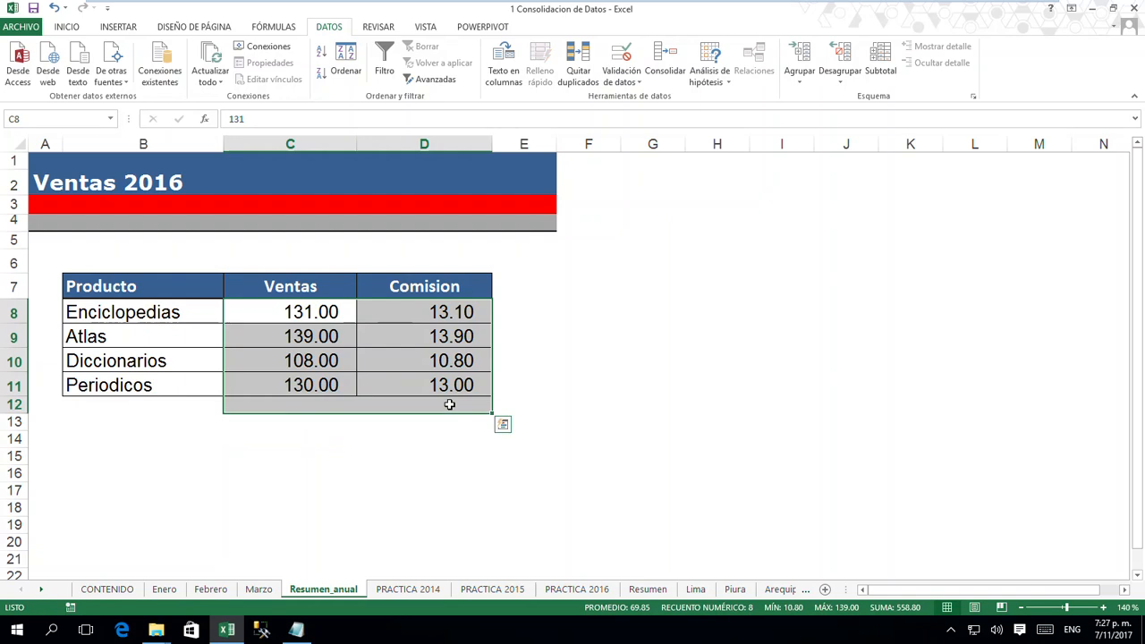
key("Delete")
left_click(353, 440)
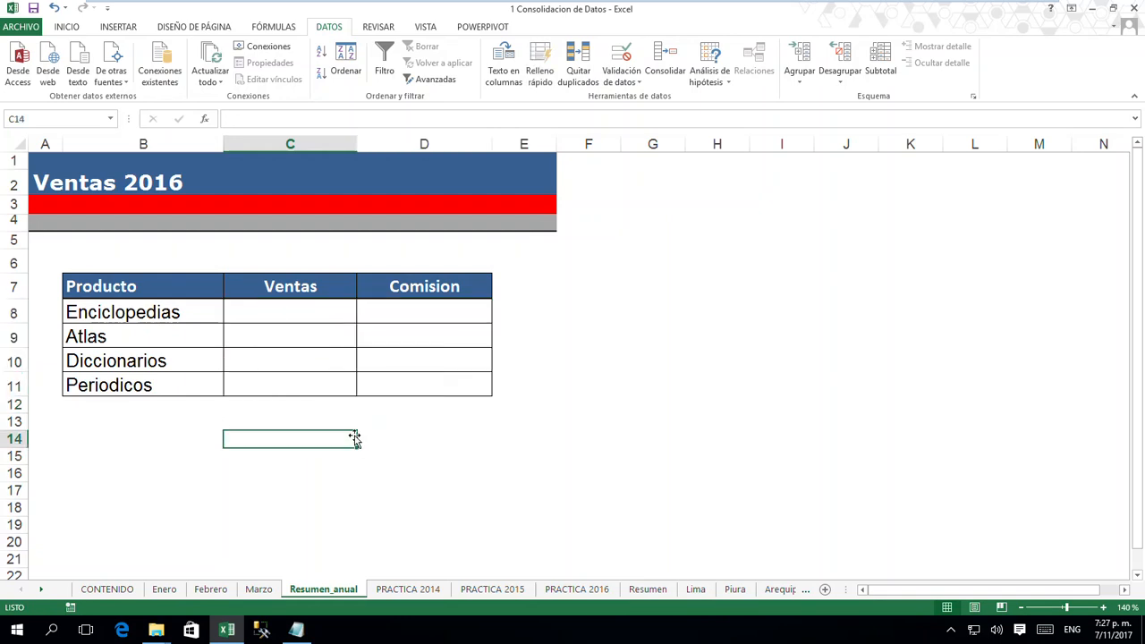
- Fill cell C8 on Resumen_anual with yellow to mark where the consolidation starts
left_click(300, 313)
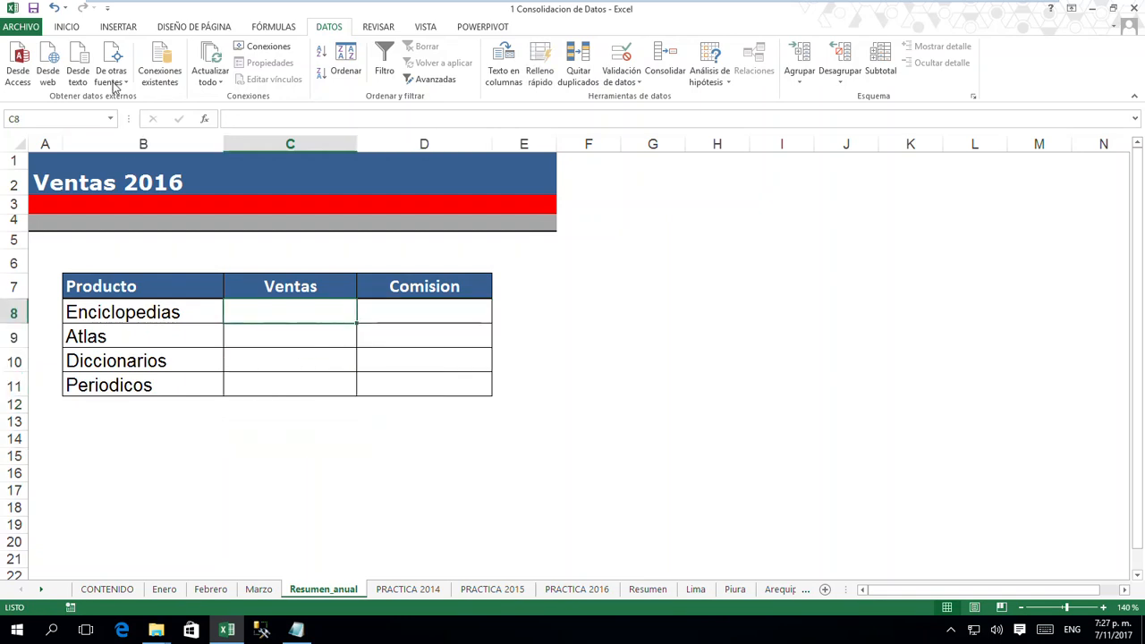
left_click(71, 27)
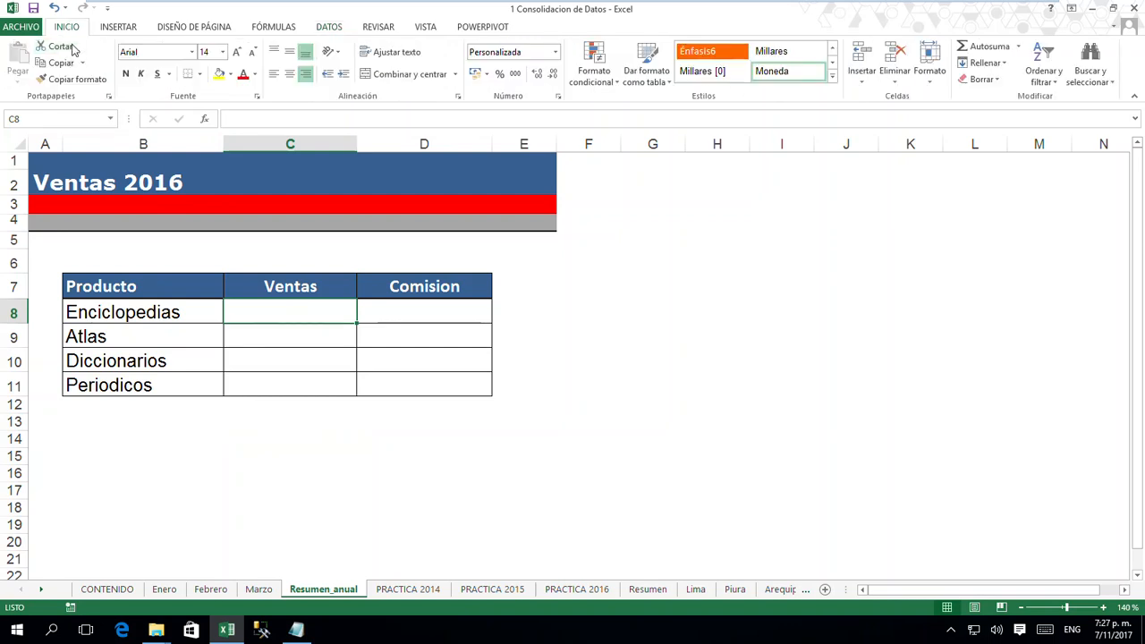
left_click(219, 75)
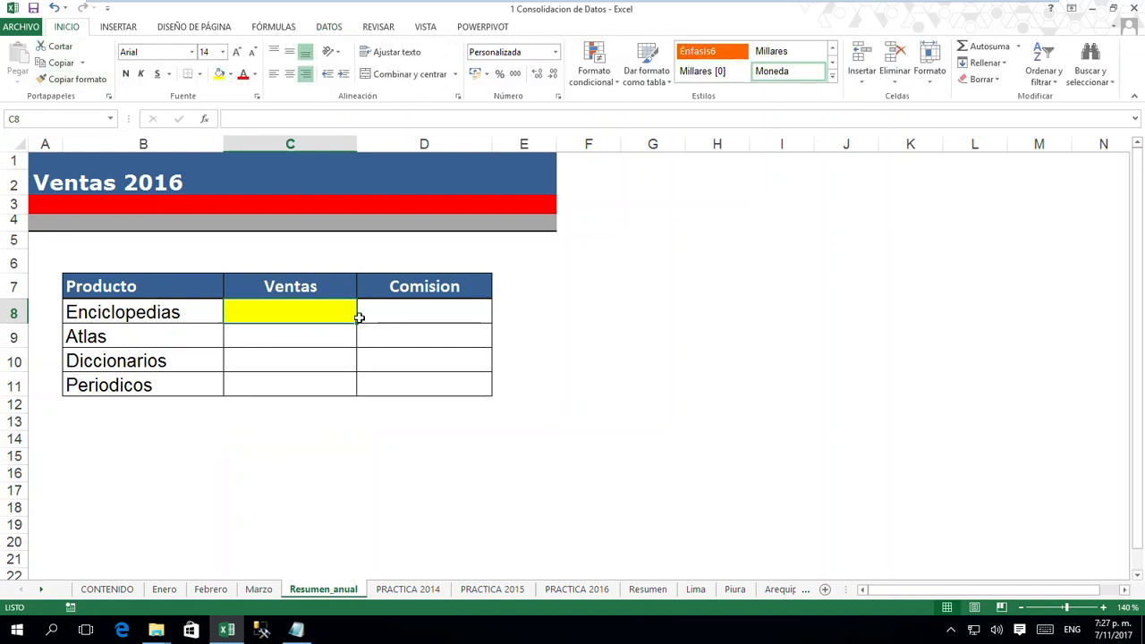
- Consolidate the three monthly C8:D11 references from C8 with Suma and links to the source data, and inspect the Diccionarios and Periodicos sales totals
left_click(329, 27)
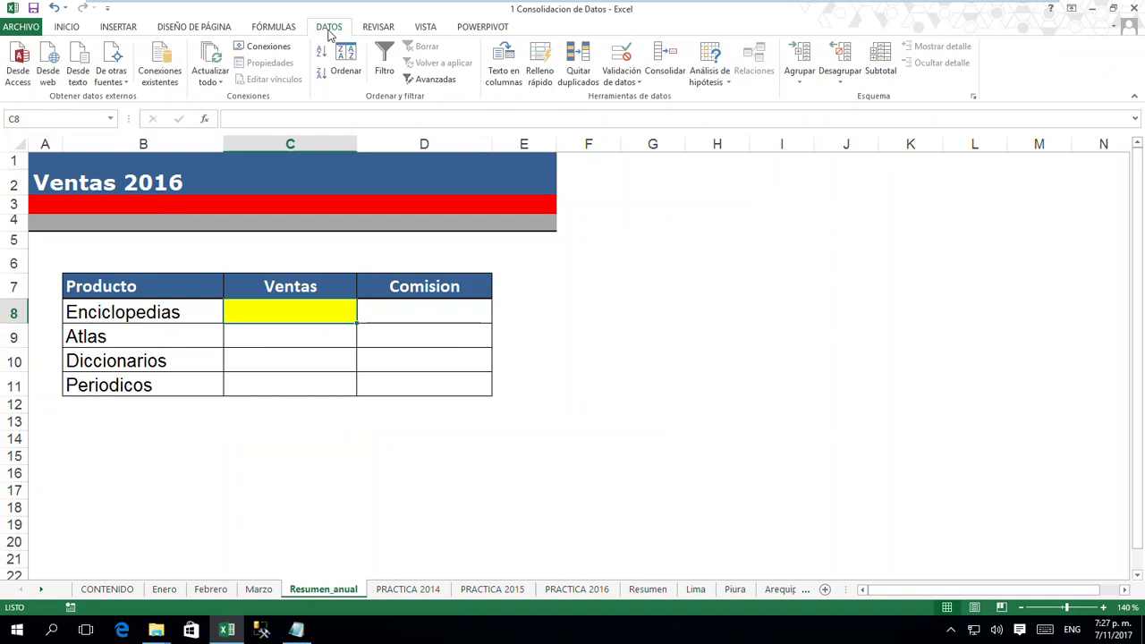
left_click(665, 58)
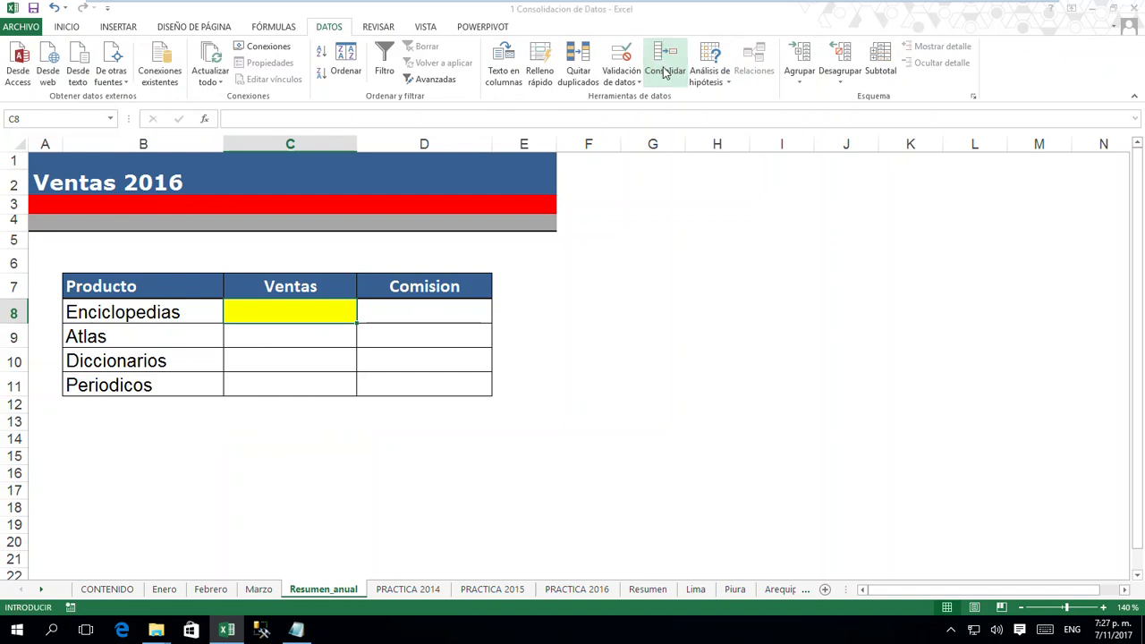
left_click_drag(688, 240, 609, 254)
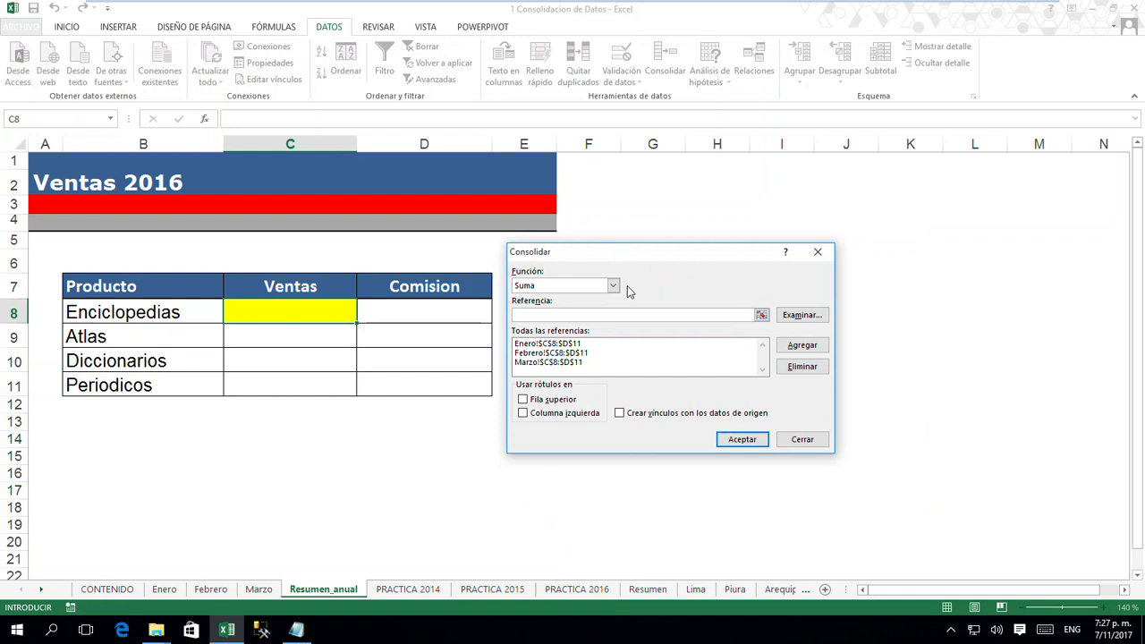
left_click(619, 413)
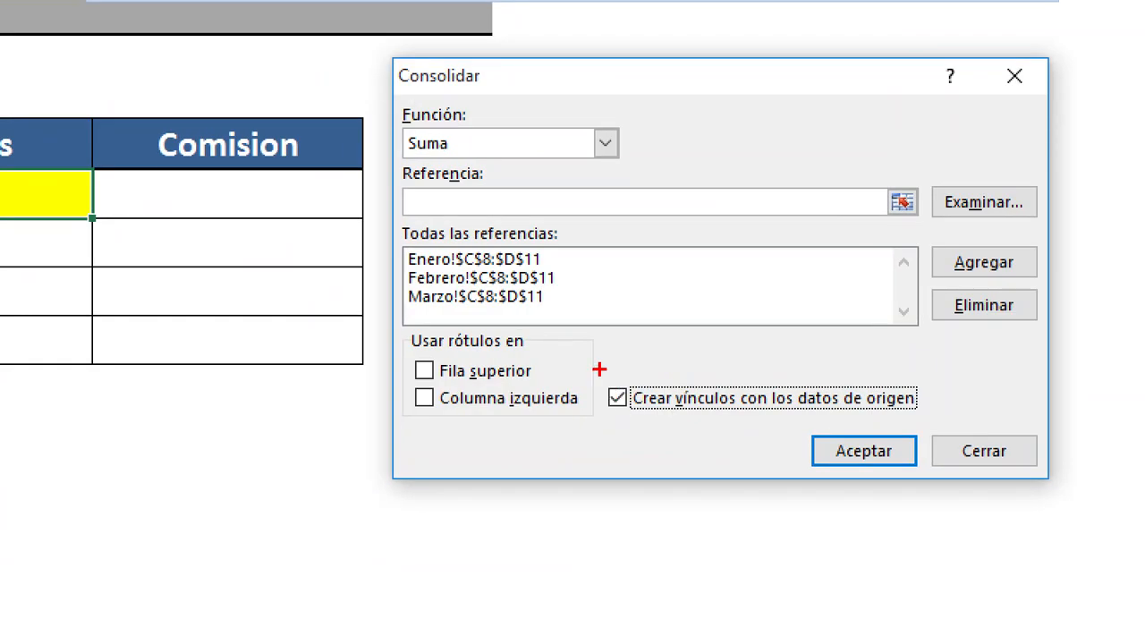
mouse_move(599, 370)
left_mouse_down()
mouse_move(939, 420)
mouse_move(1016, 418)
left_mouse_up()
left_click_drag(953, 394, 1020, 350)
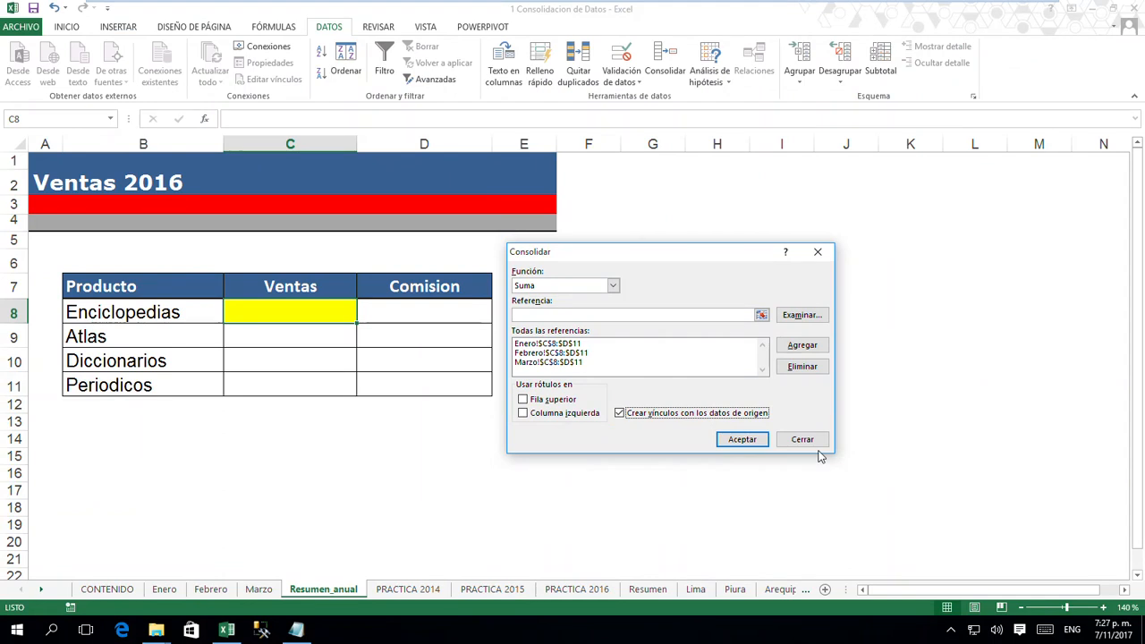
left_click(742, 441)
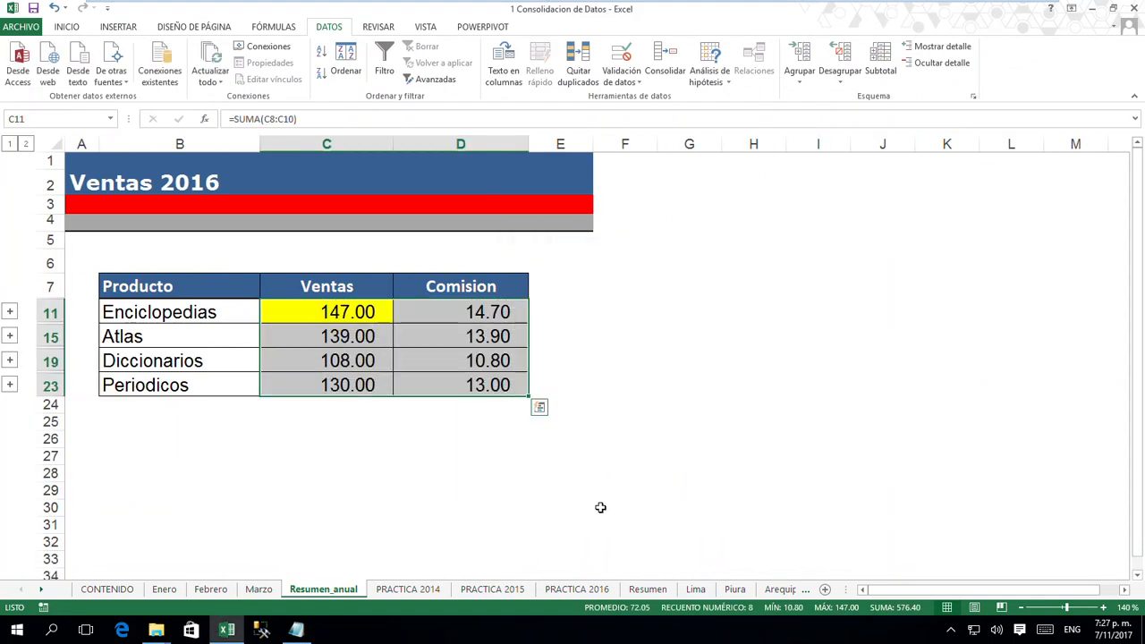
left_click(324, 358)
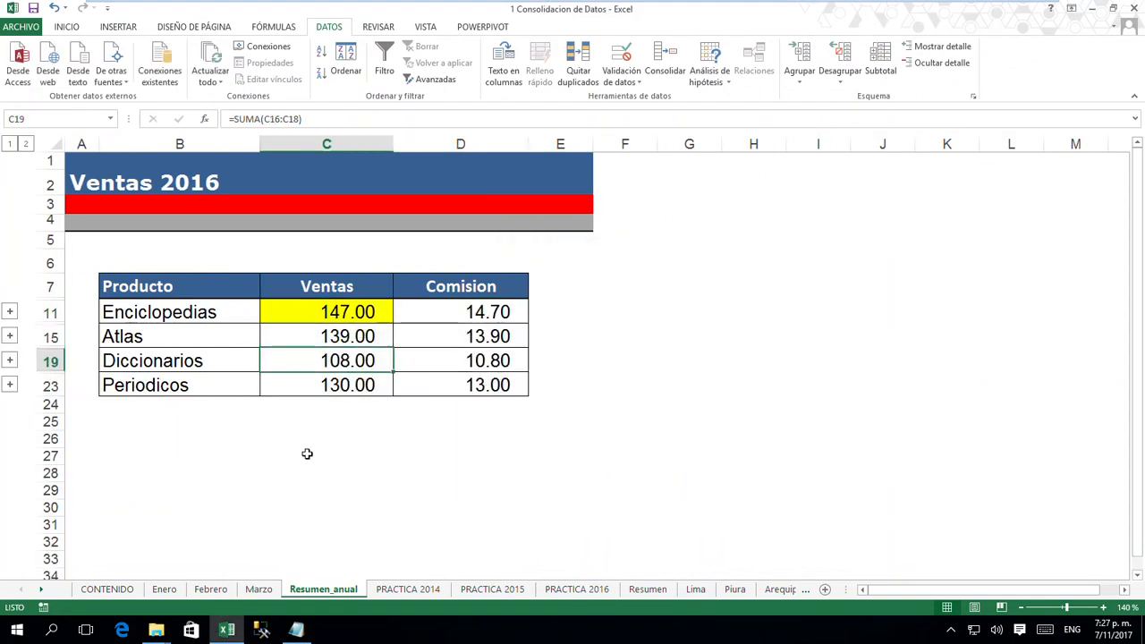
left_click(333, 383)
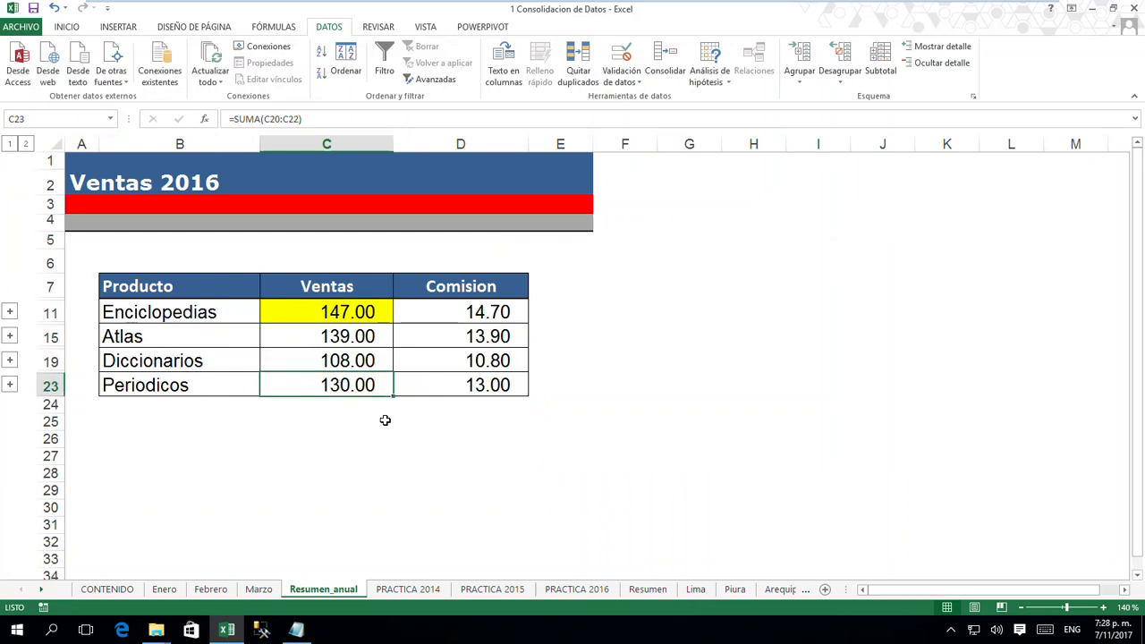
- Set the Periodicos sales on the Enero sheet to 60 and check its commission there and its totals on Resumen_anual
left_click(166, 590)
left_click(294, 387)
type("60")
key("Return")
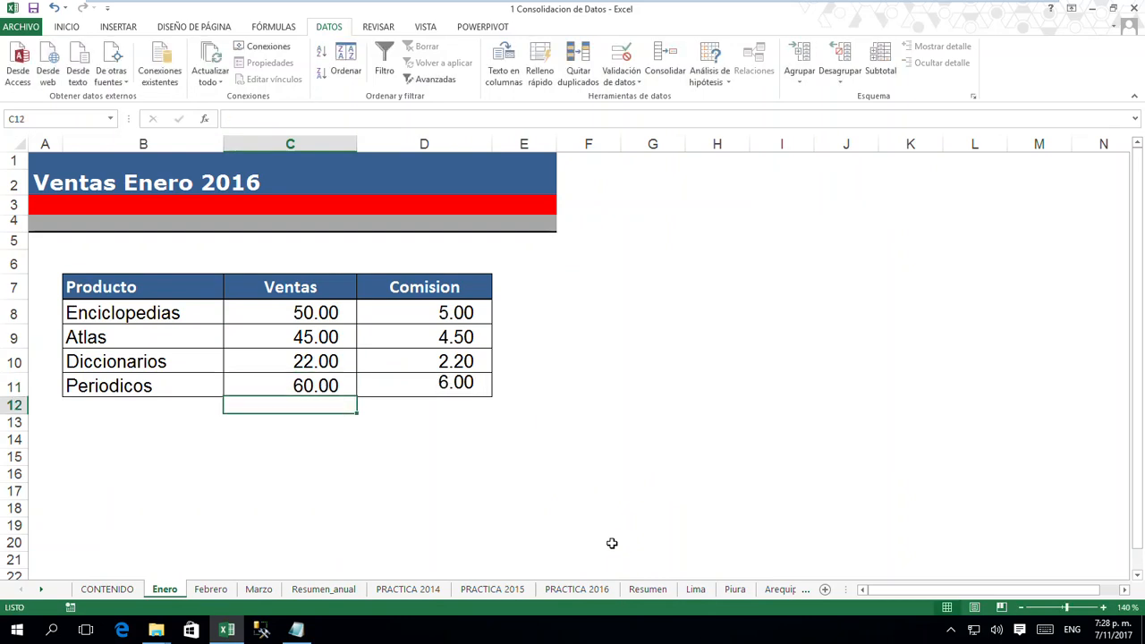
left_click(443, 386)
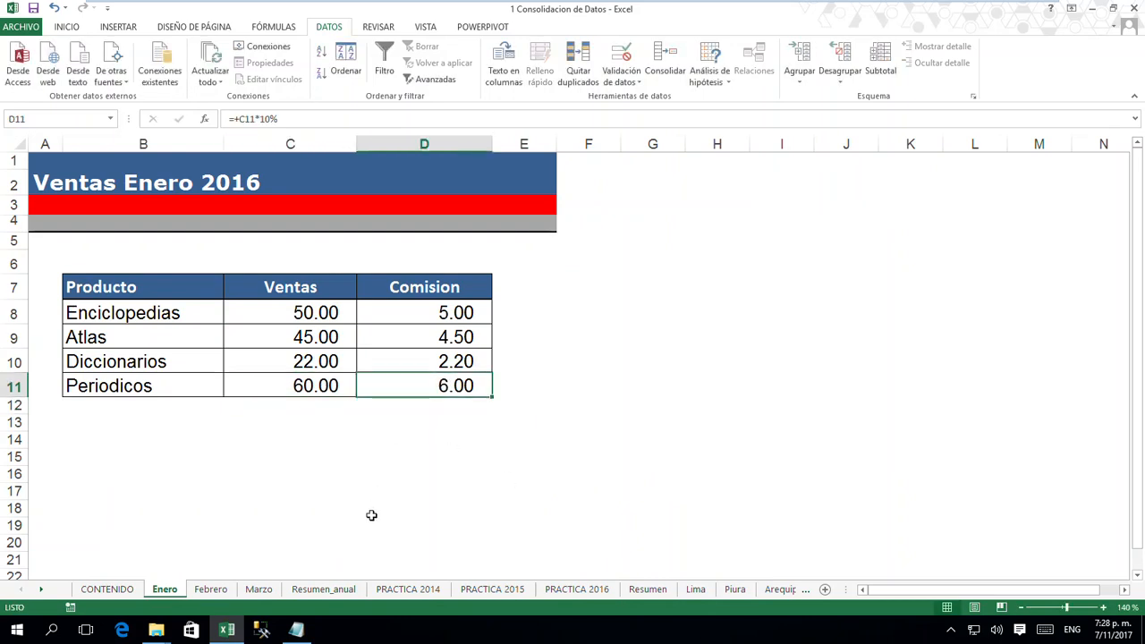
left_click(326, 589)
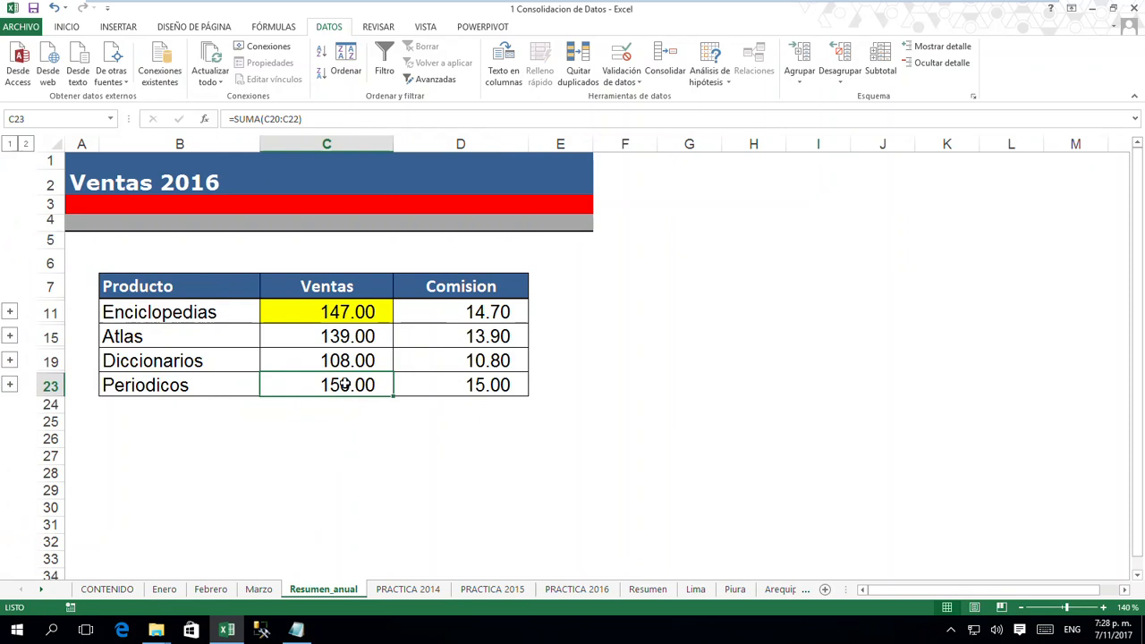
left_click(349, 474)
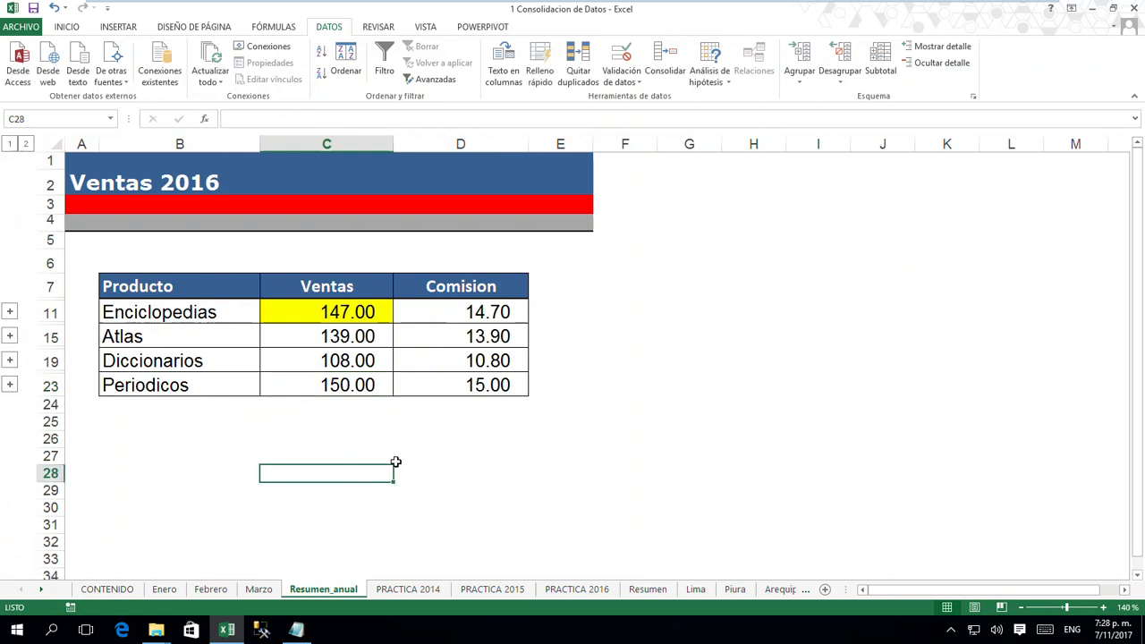
- Expand the Enciclopedias detail rows, inspect the formulas of the three monthly sales and their total, and collapse the group
left_click(11, 314)
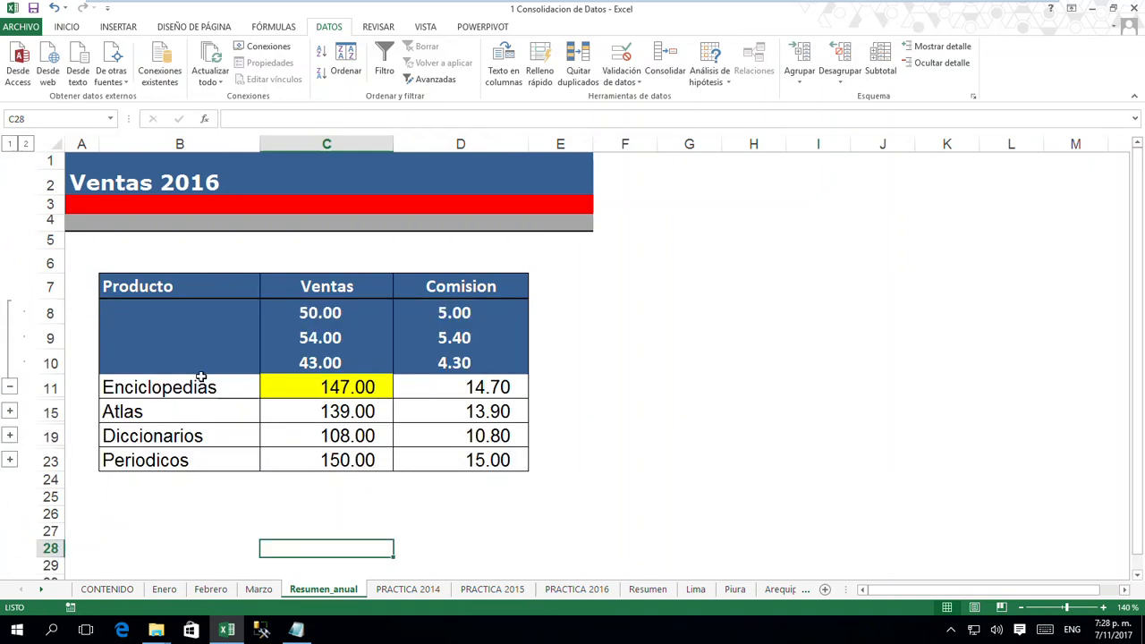
left_click(327, 325)
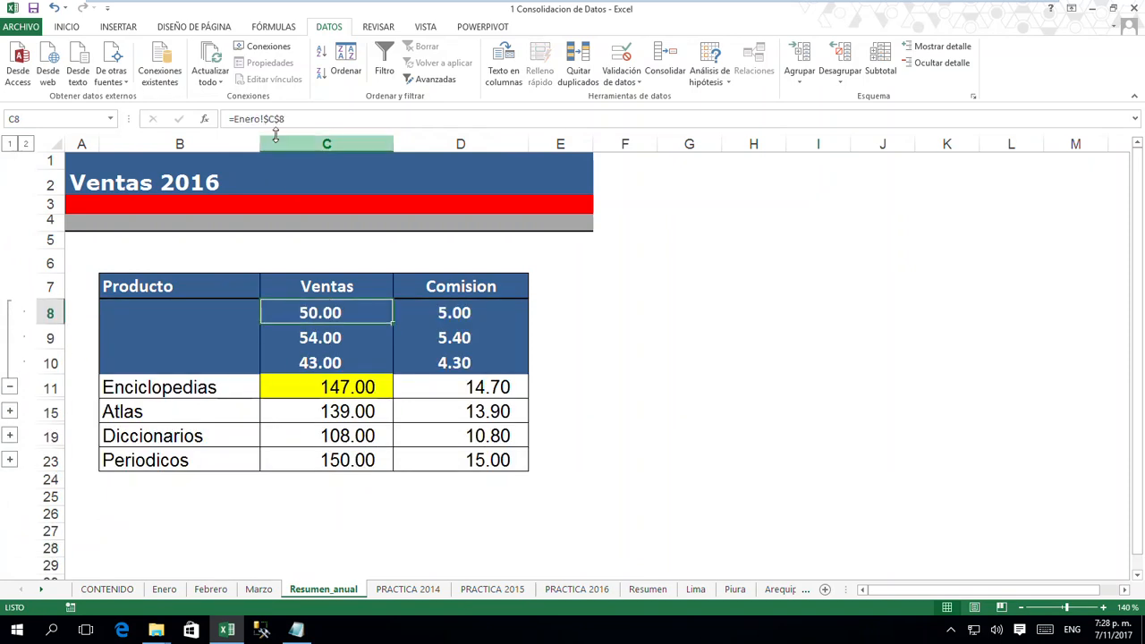
left_click(325, 338)
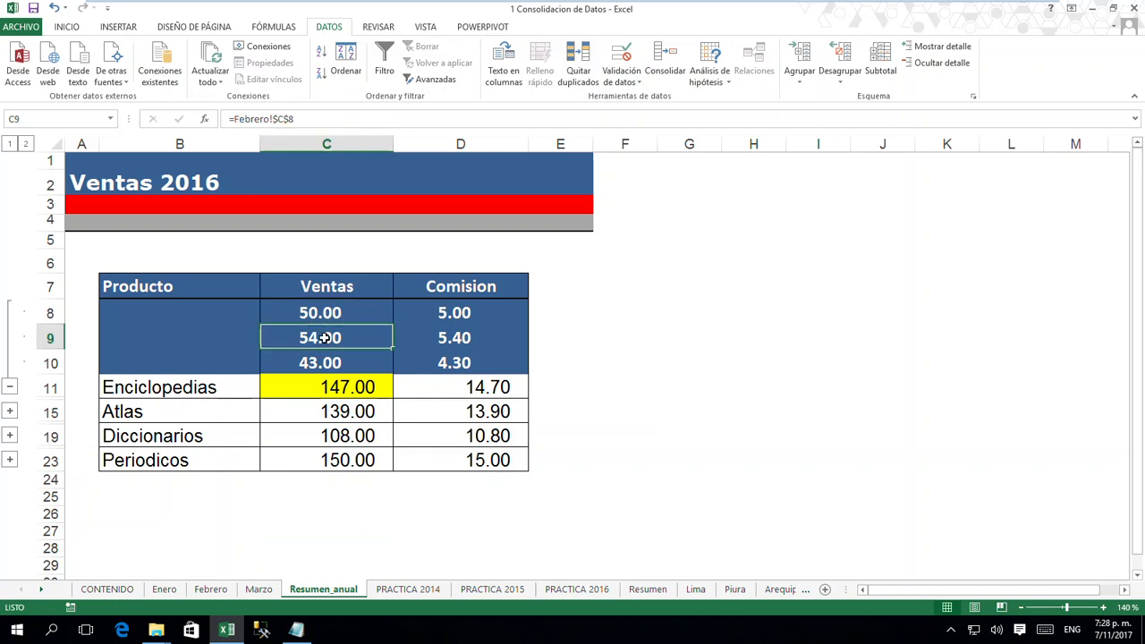
left_click(322, 363)
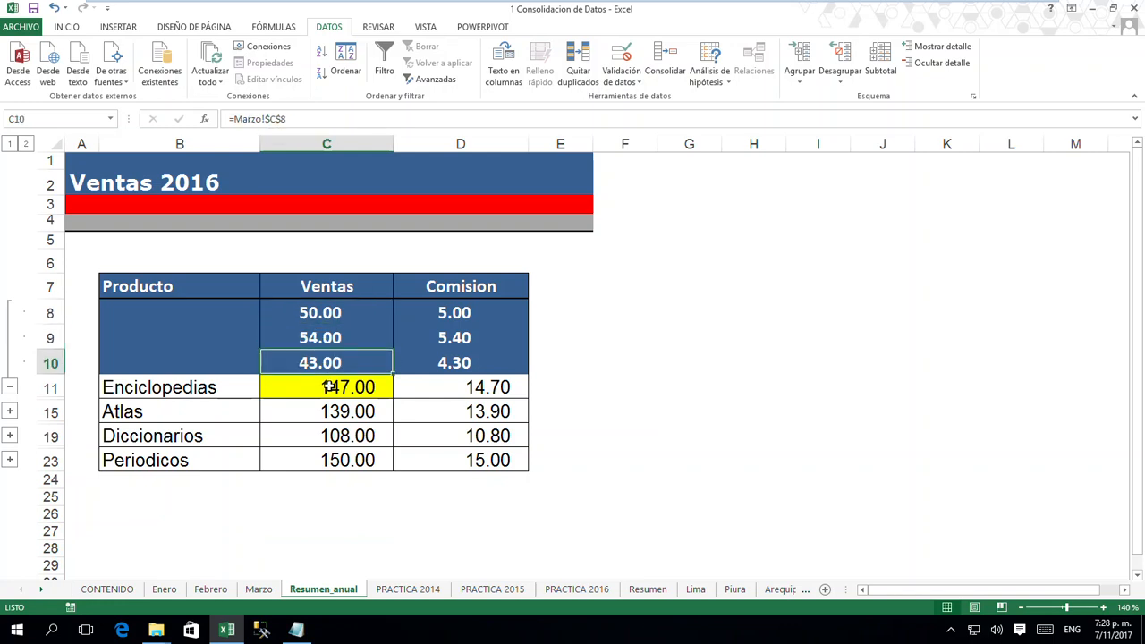
left_click(329, 386)
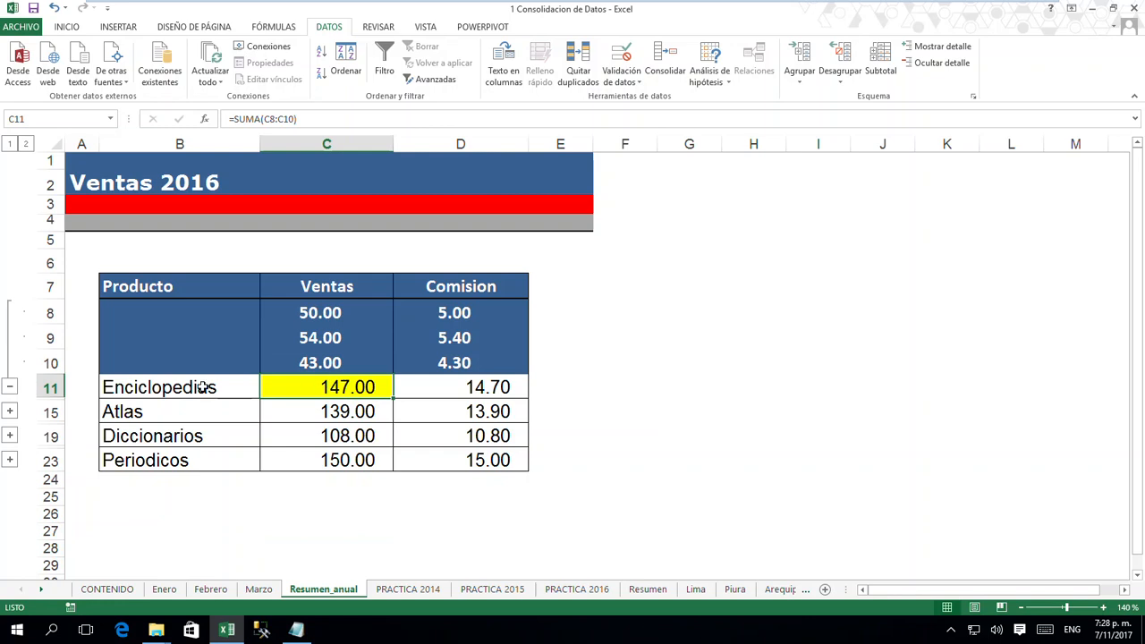
left_click(11, 388)
- Inspect the formulas behind the sales and commission totals of all four products on Resumen_anual
left_click(345, 334)
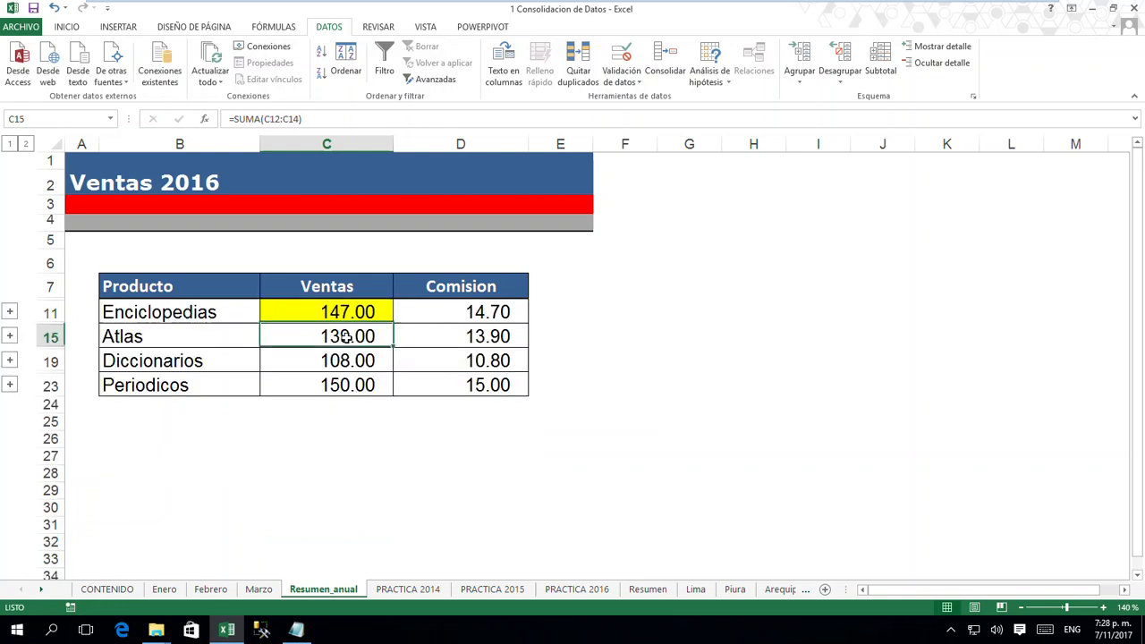
left_click(350, 360)
left_click(347, 385)
left_click(335, 336)
left_click(353, 315)
left_click(439, 315)
left_click(452, 337)
left_click(451, 361)
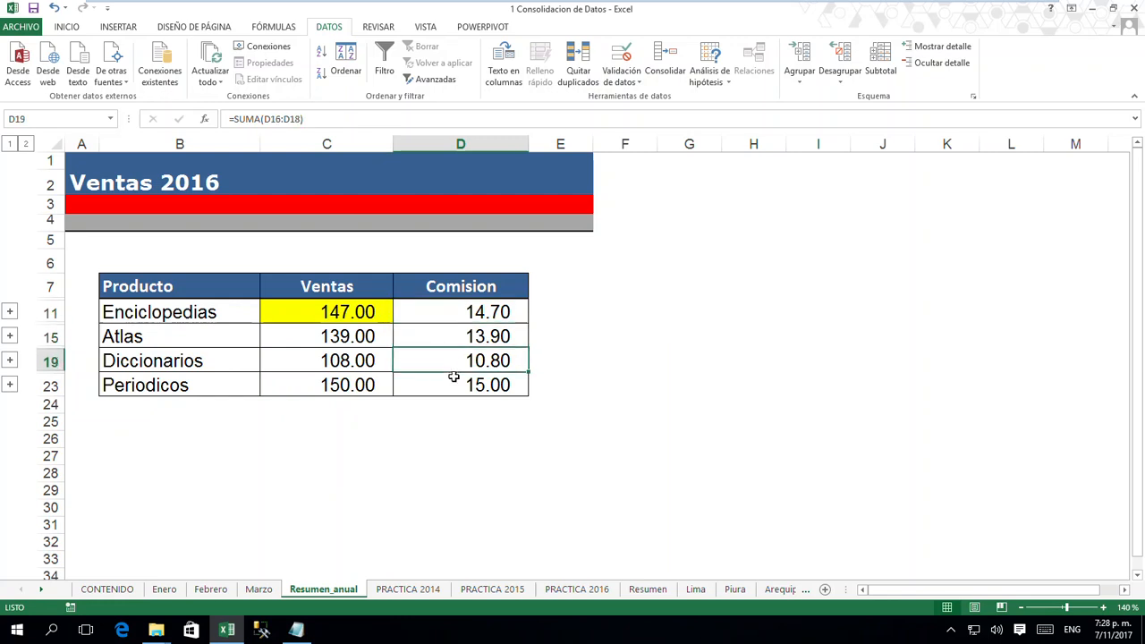
left_click(448, 385)
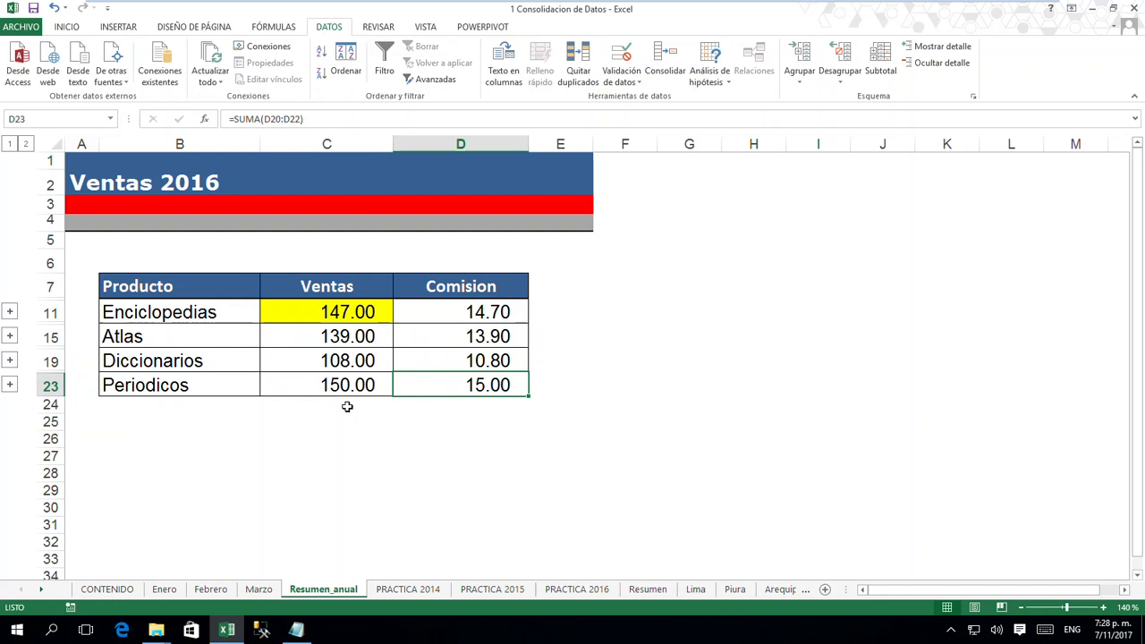
- Select the consolidated totals, expand and collapse the Enciclopedias detail once more, and open its sales total in C11 to examine the formula
left_click_drag(356, 314, 414, 387)
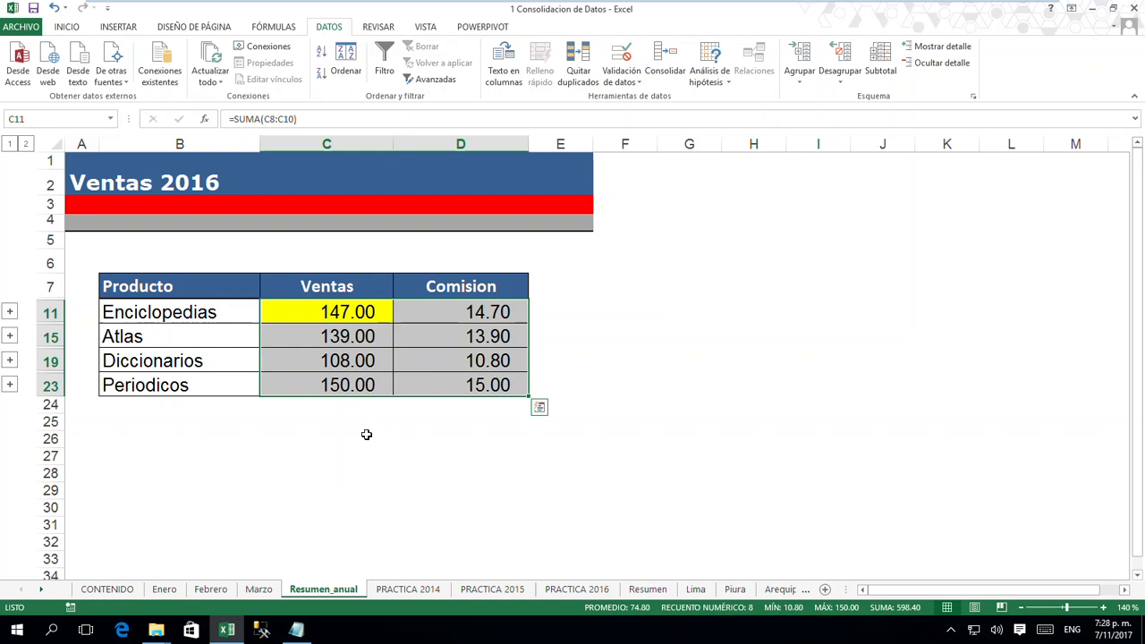
left_click(9, 312)
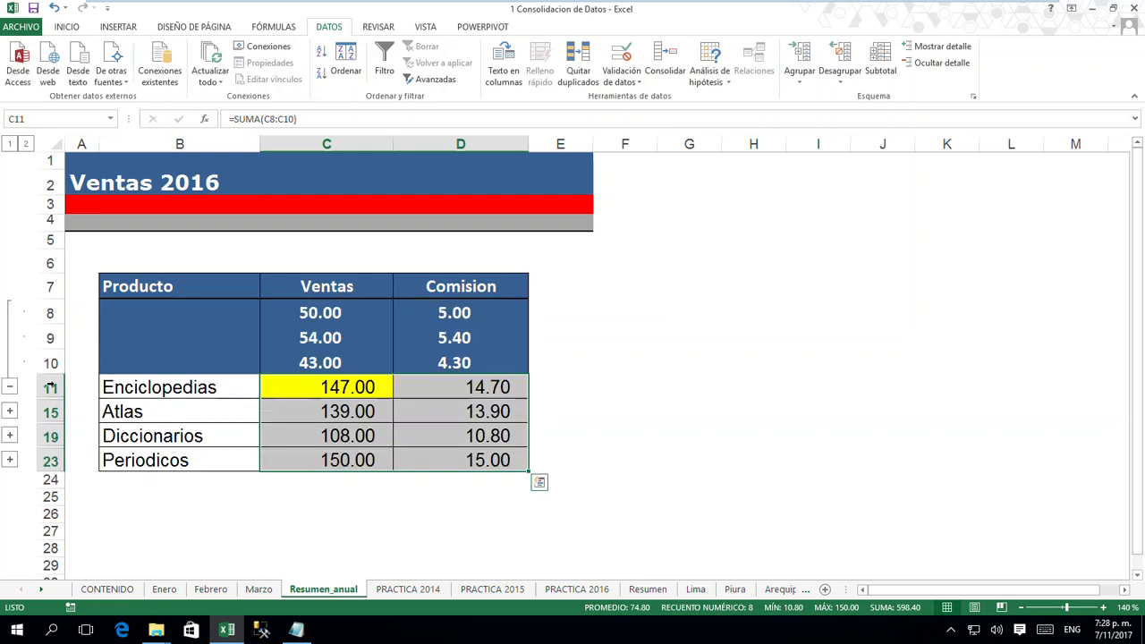
left_click(10, 387)
left_click(330, 336)
left_click(355, 311)
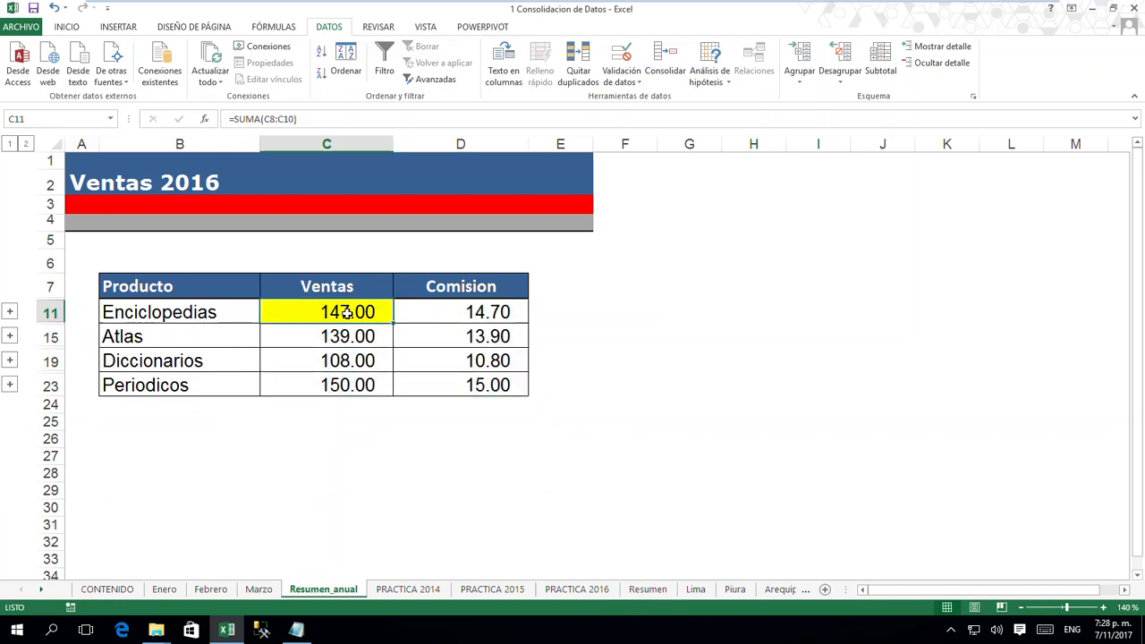
left_click(321, 456)
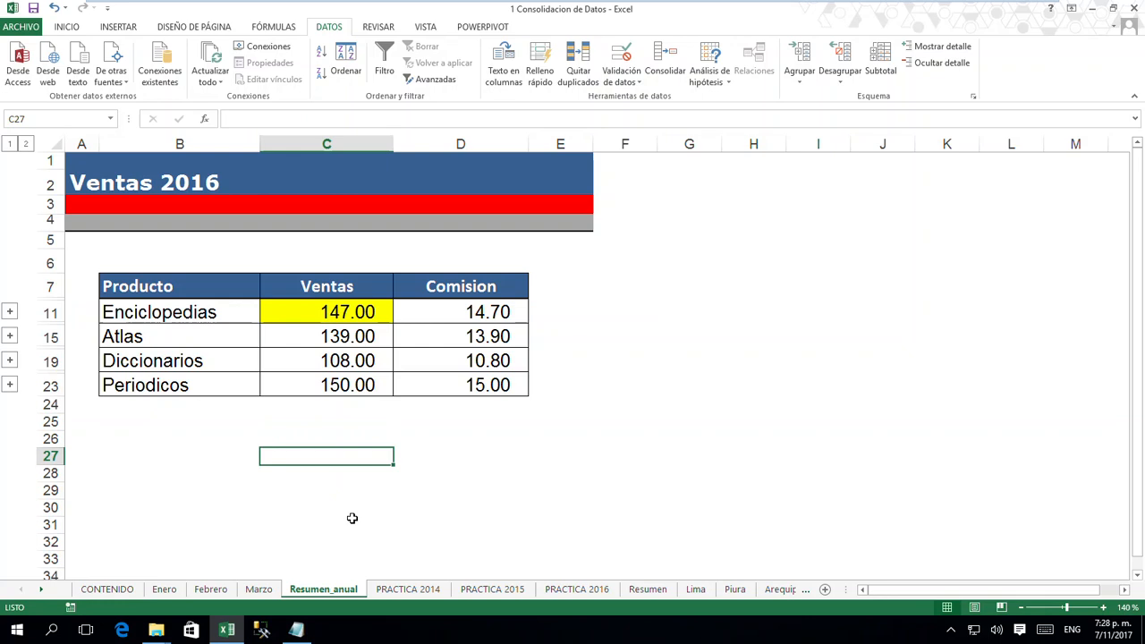
double_click(332, 313)
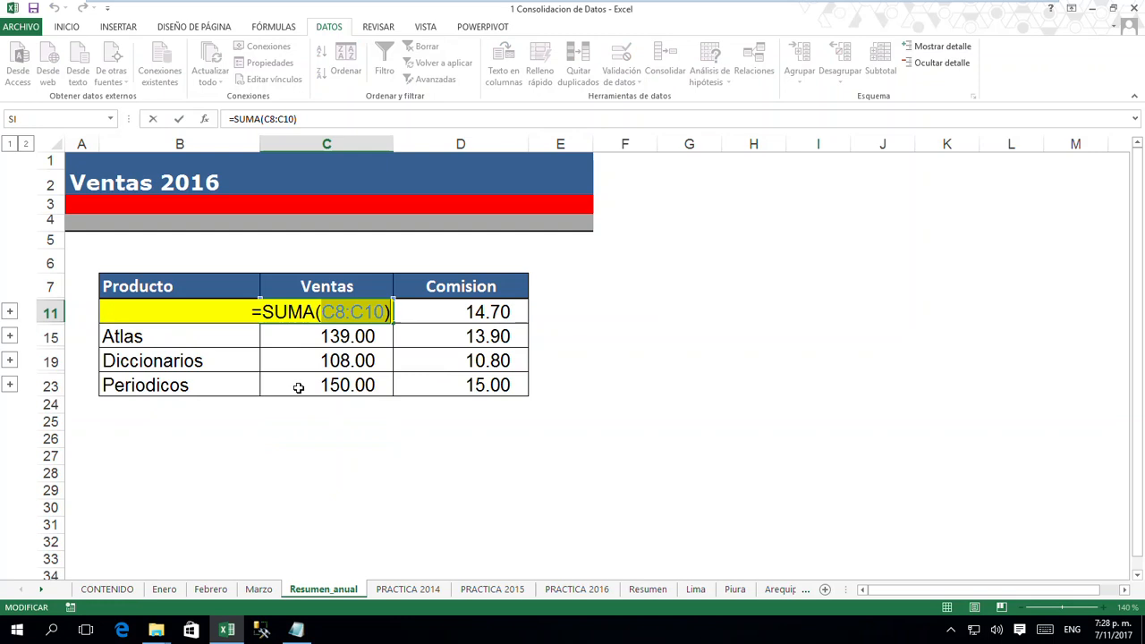
- Close the C11 formula on Resumen_anual and review the source tables on the Enero, Febrero and Marzo sheets
key("Return")
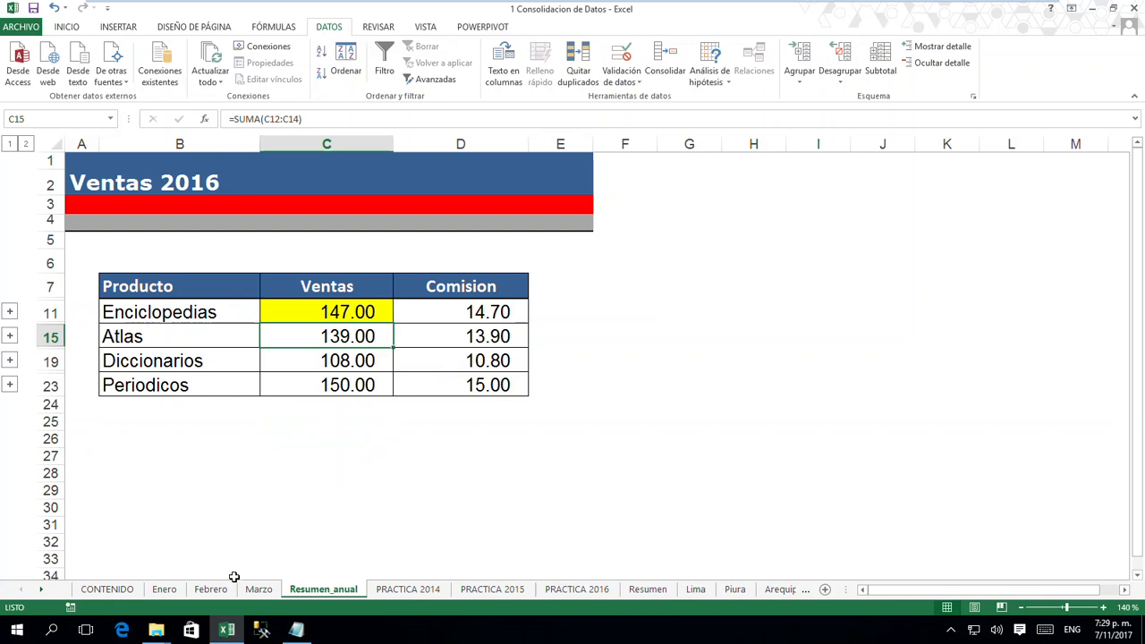
left_click(165, 590)
left_click(206, 591)
left_click(259, 590)
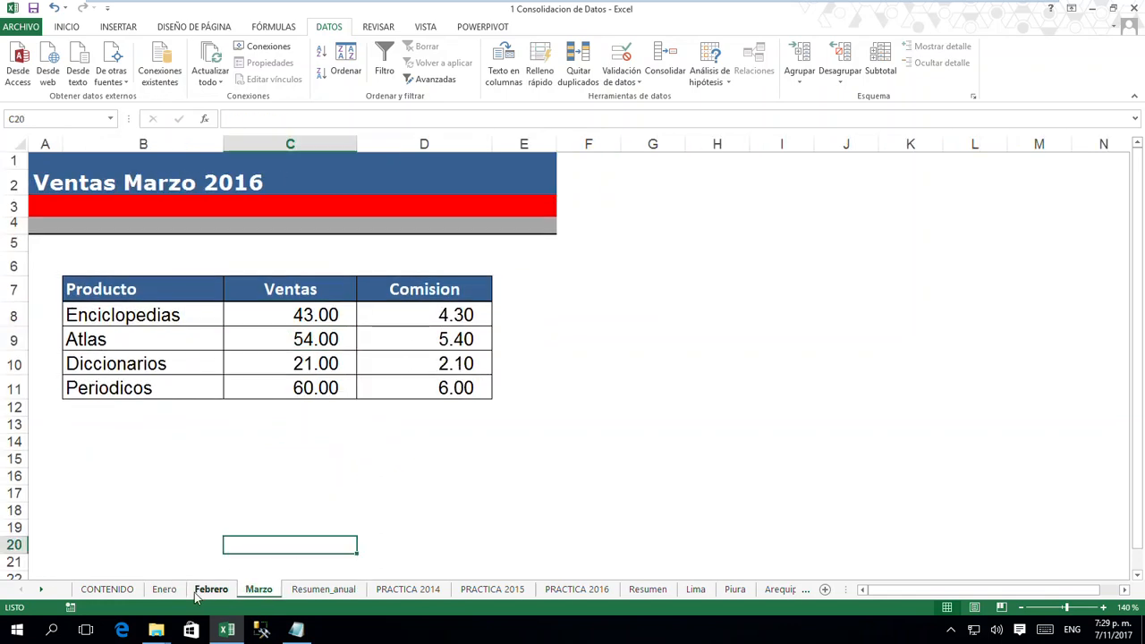
left_click(205, 591)
left_click(164, 589)
left_click(259, 590)
left_click(211, 590)
left_click(164, 589)
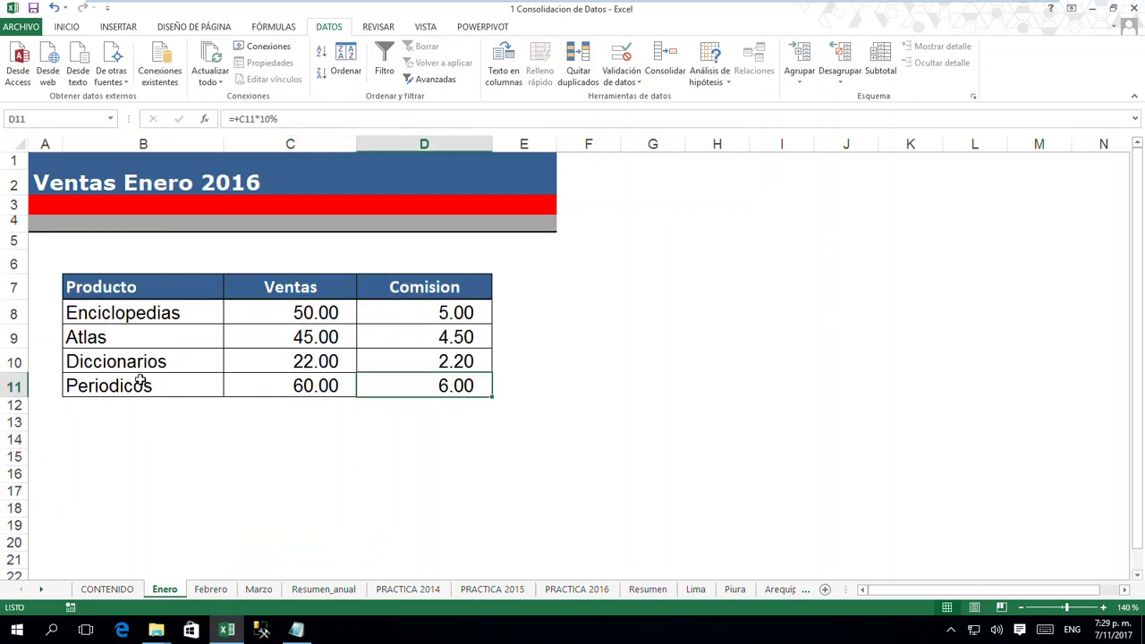
left_click_drag(130, 492, 403, 568)
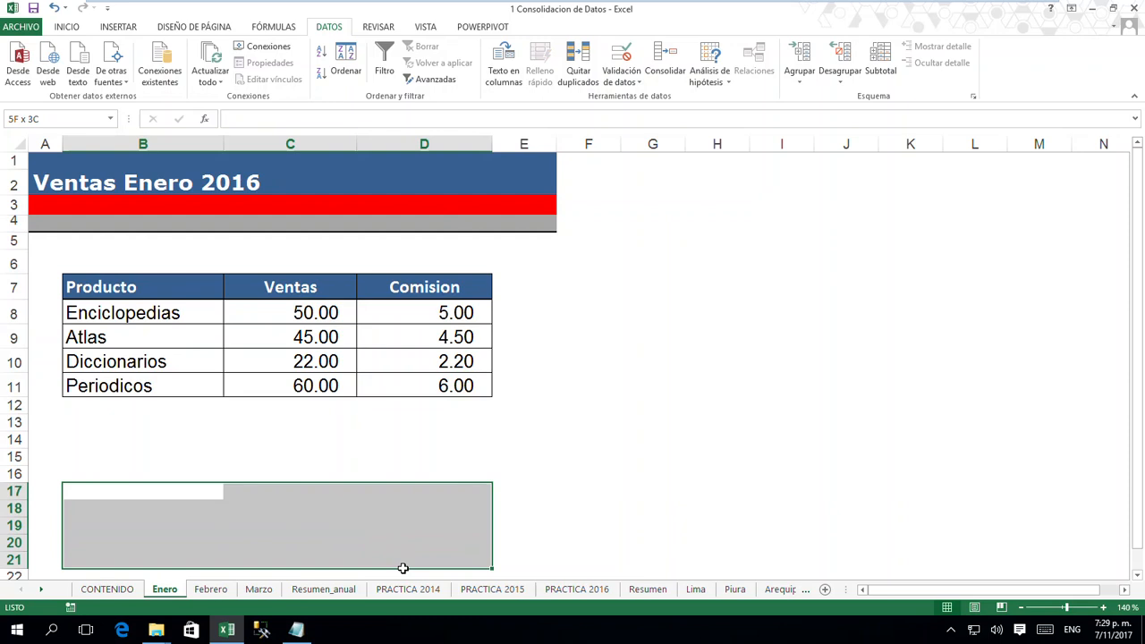
- Examine the product sales table on PRACTICA 2014 and compare its layout with those on PRACTICA 2015 and PRACTICA 2016
left_click(320, 590)
left_click(422, 590)
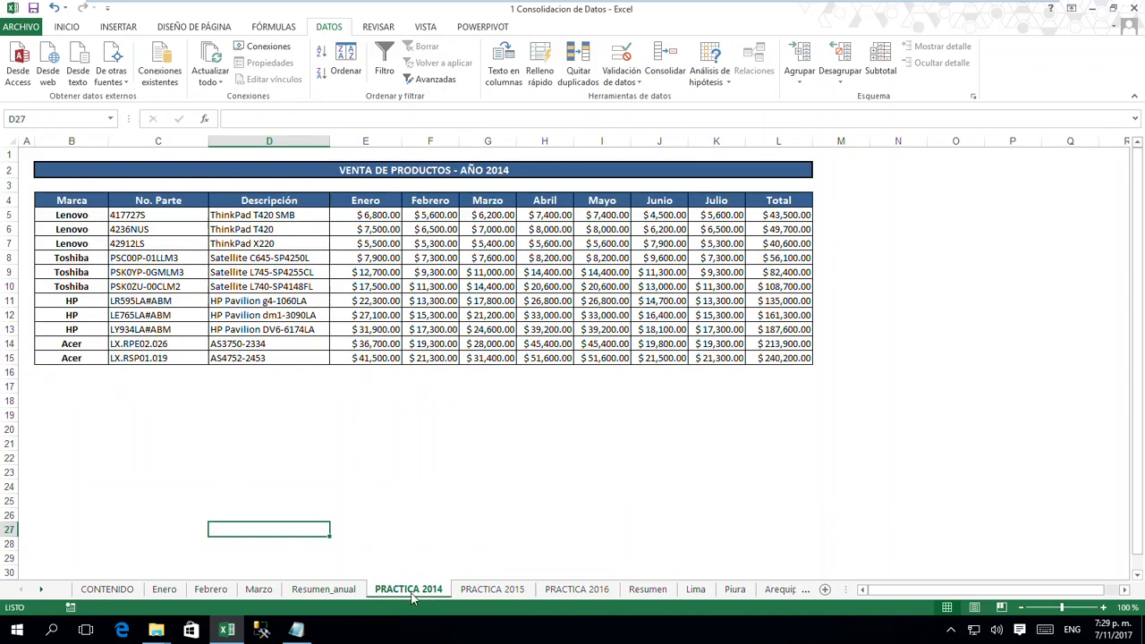
left_click(404, 485)
left_click_drag(84, 200, 775, 361)
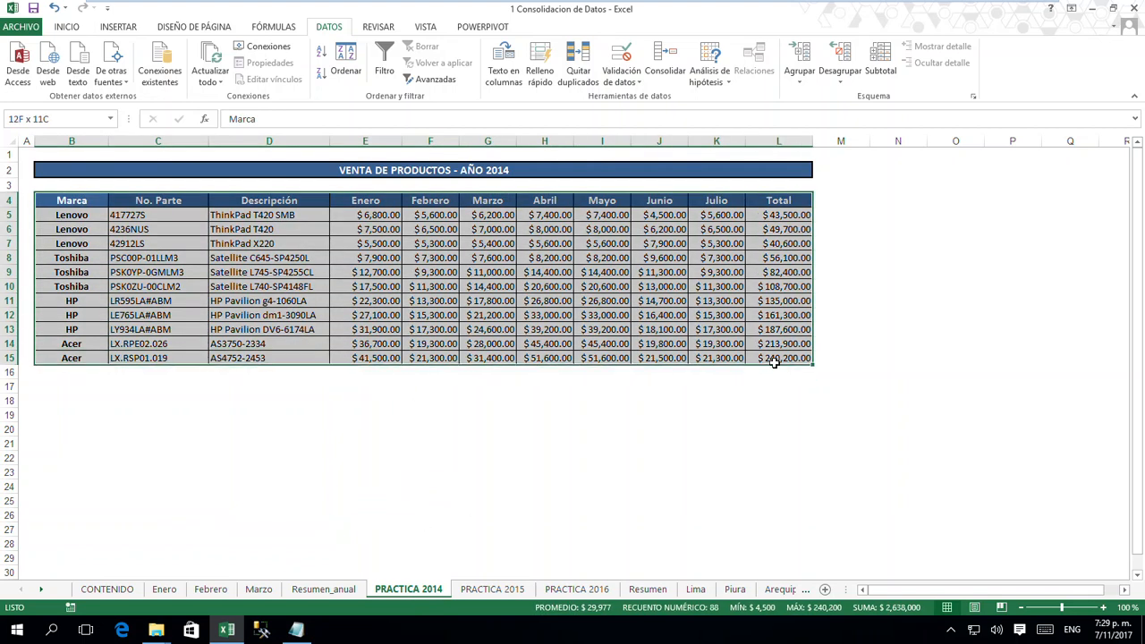
left_click(504, 594)
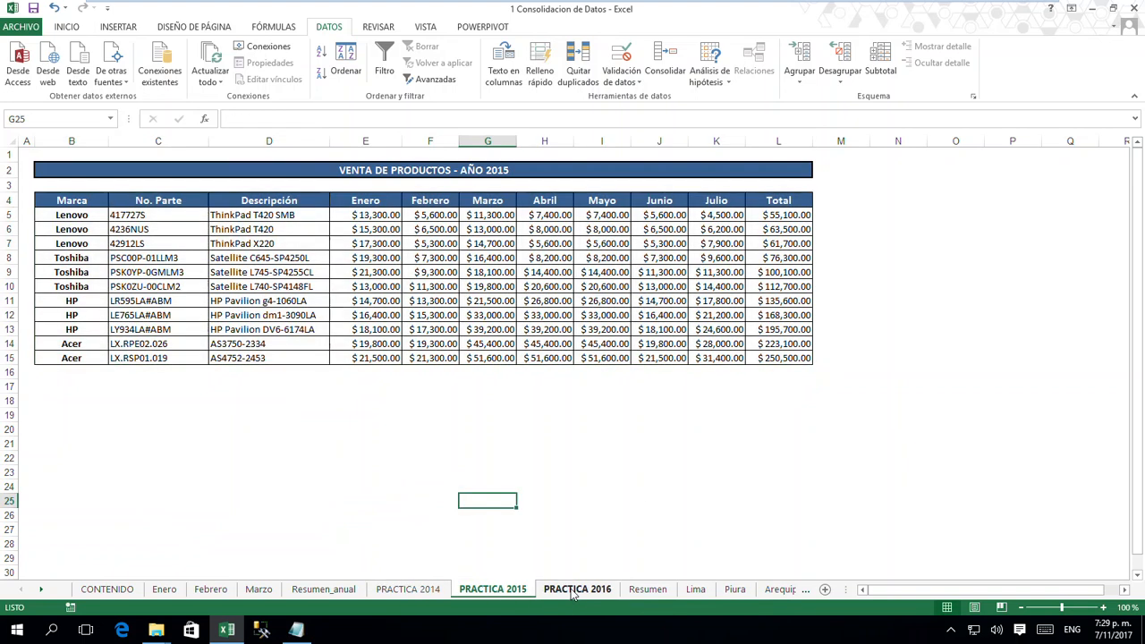
left_click(572, 592)
left_click(497, 592)
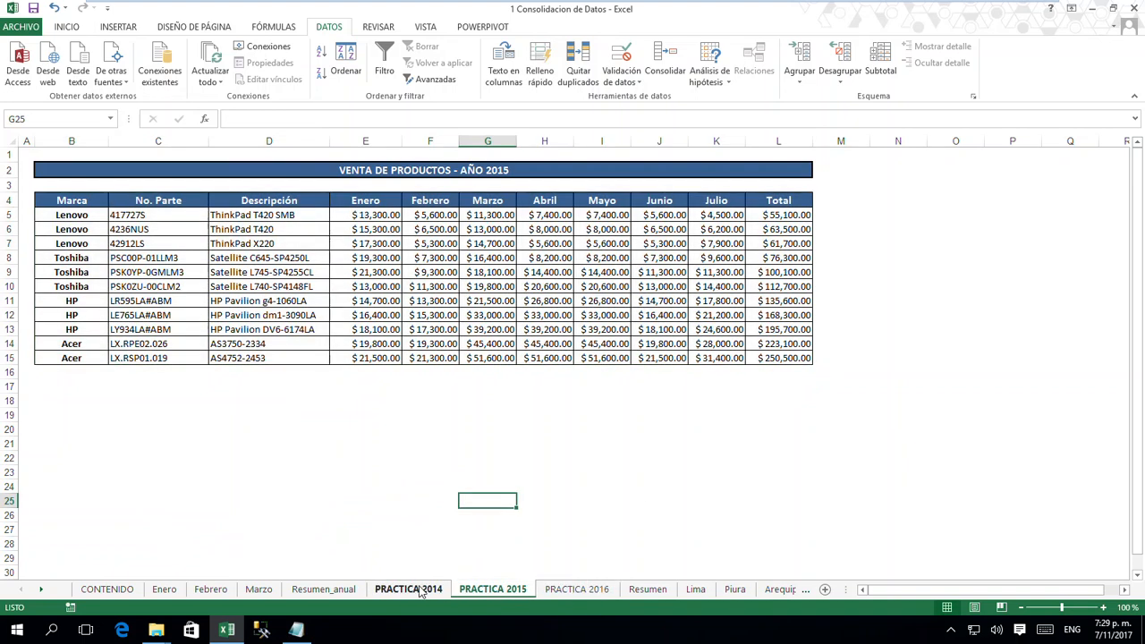
left_click(421, 592)
left_click(492, 593)
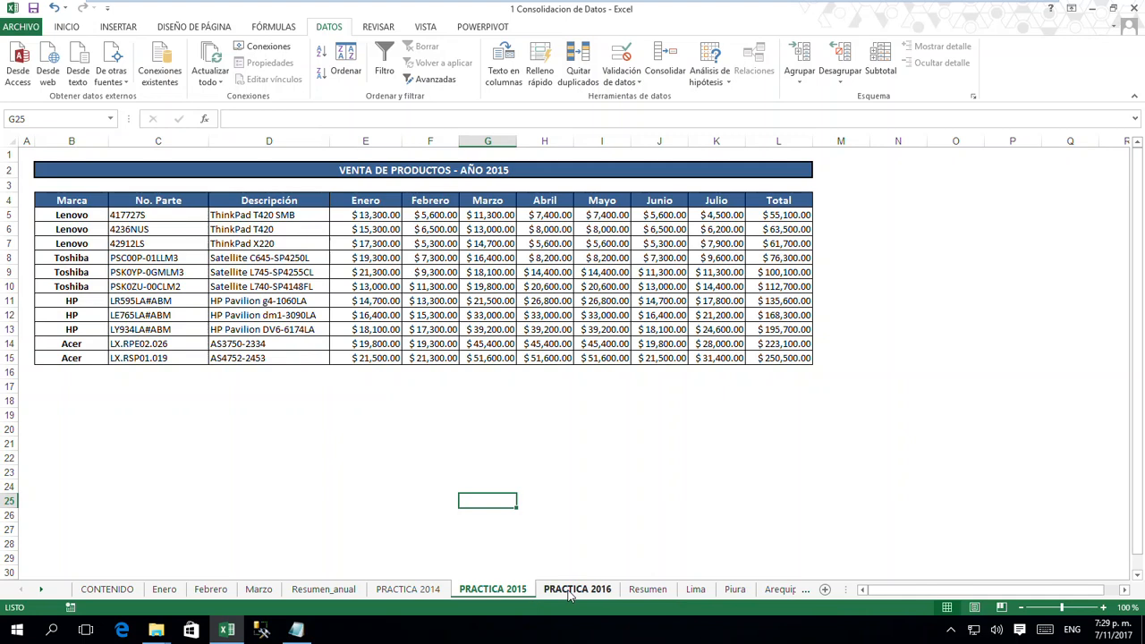
left_click(570, 594)
left_click(408, 592)
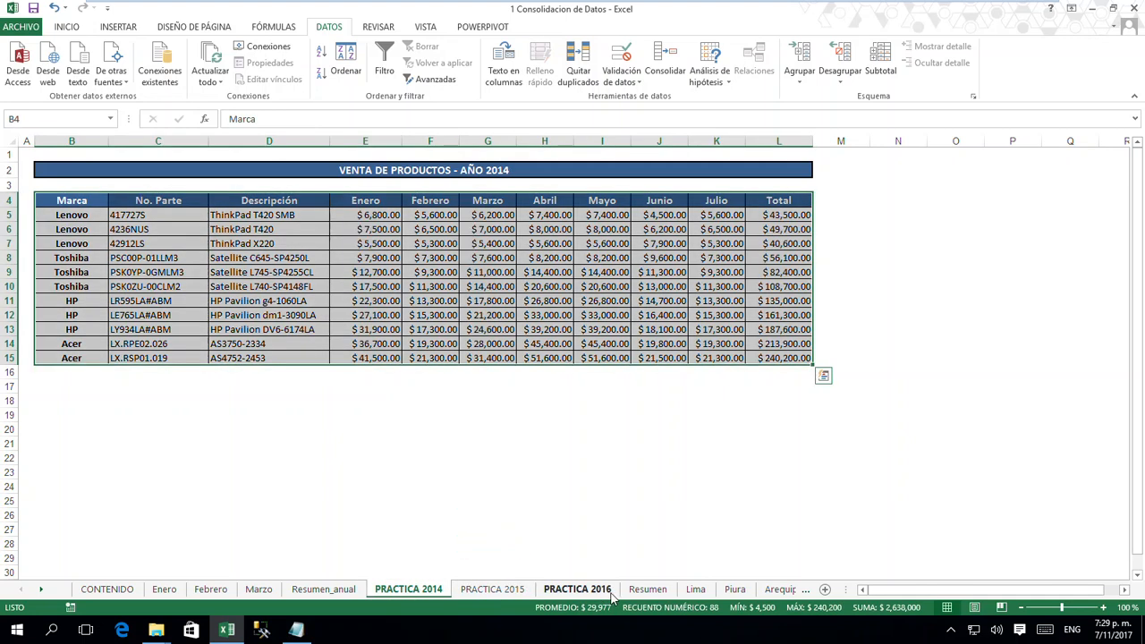
- Open the Resumen sheet and examine the empty monthly range E5:K15 of the VENTA DE PRODUCTOS table
left_click(648, 590)
left_click(498, 490)
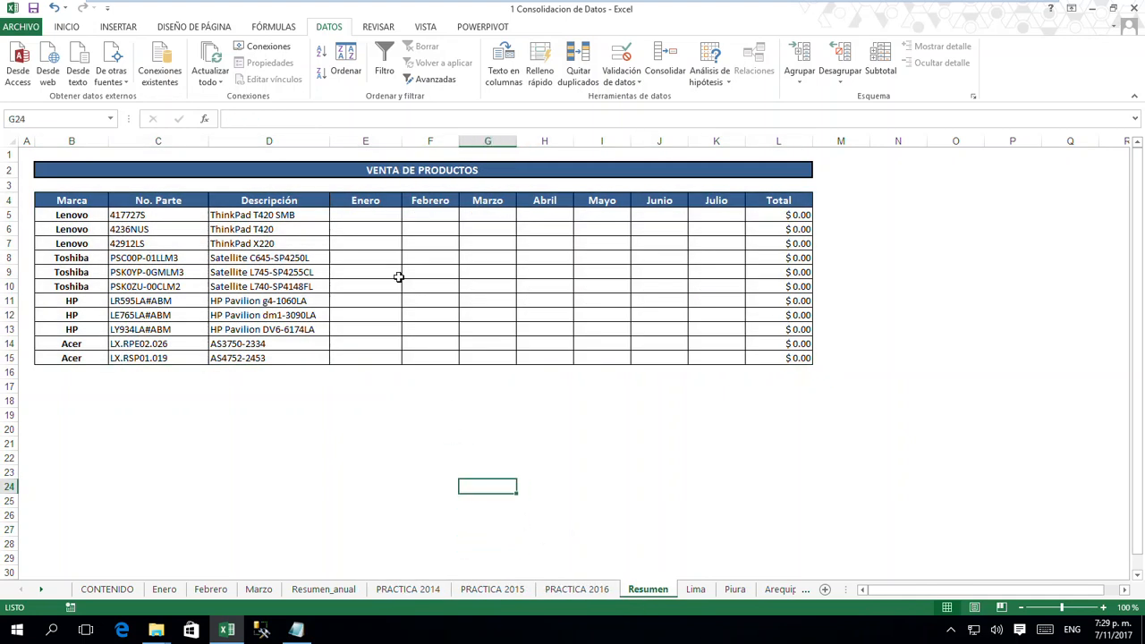
left_click_drag(368, 215, 705, 355)
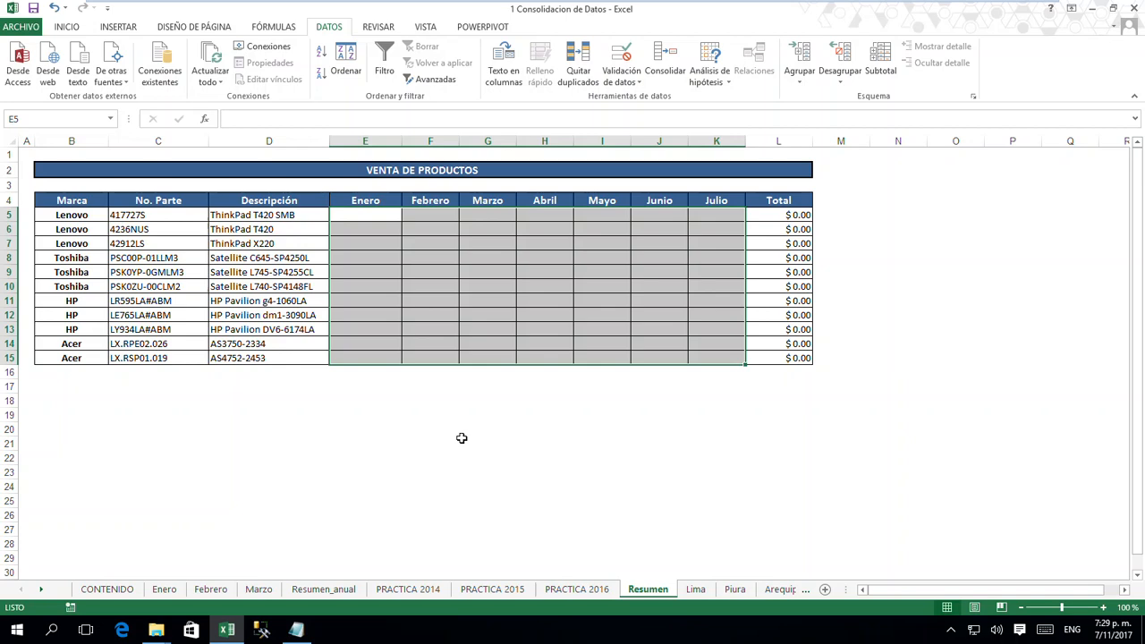
left_click(411, 487)
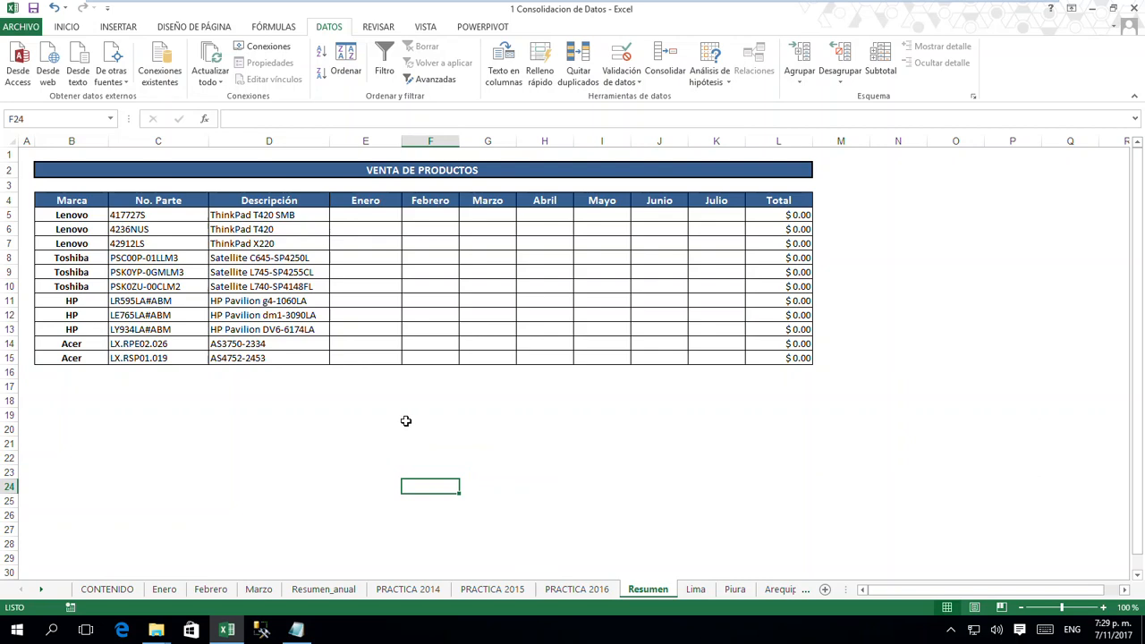
left_click(739, 496)
left_click(447, 415)
left_click(430, 472)
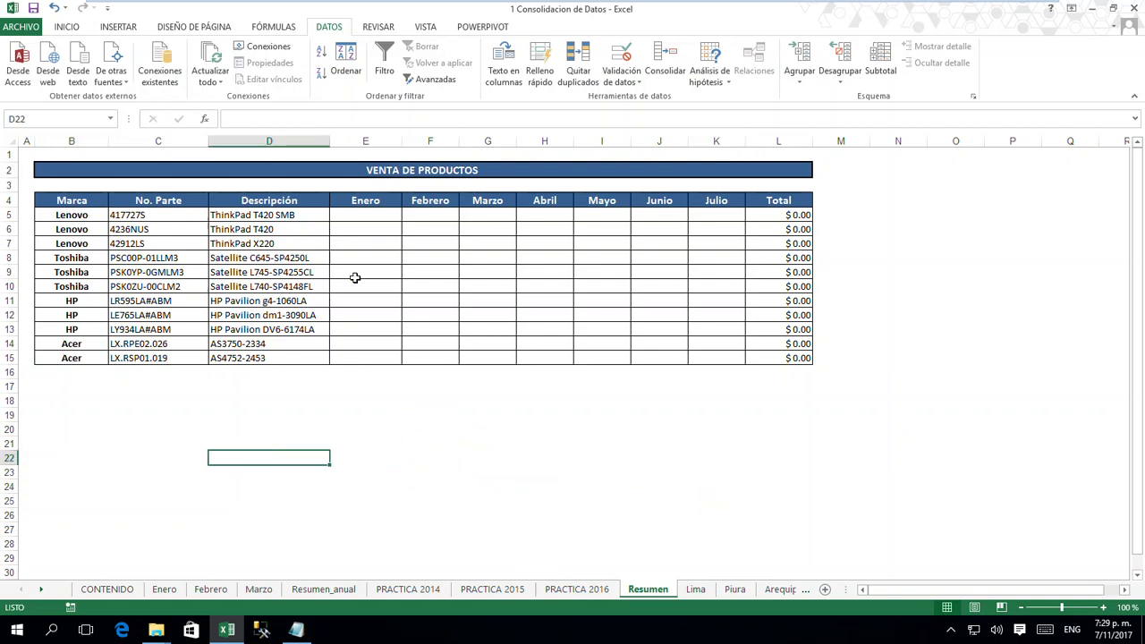
- Fill cell E5 on the Resumen sheet with yellow and check the range E5:K15 that starts there
left_click(363, 216)
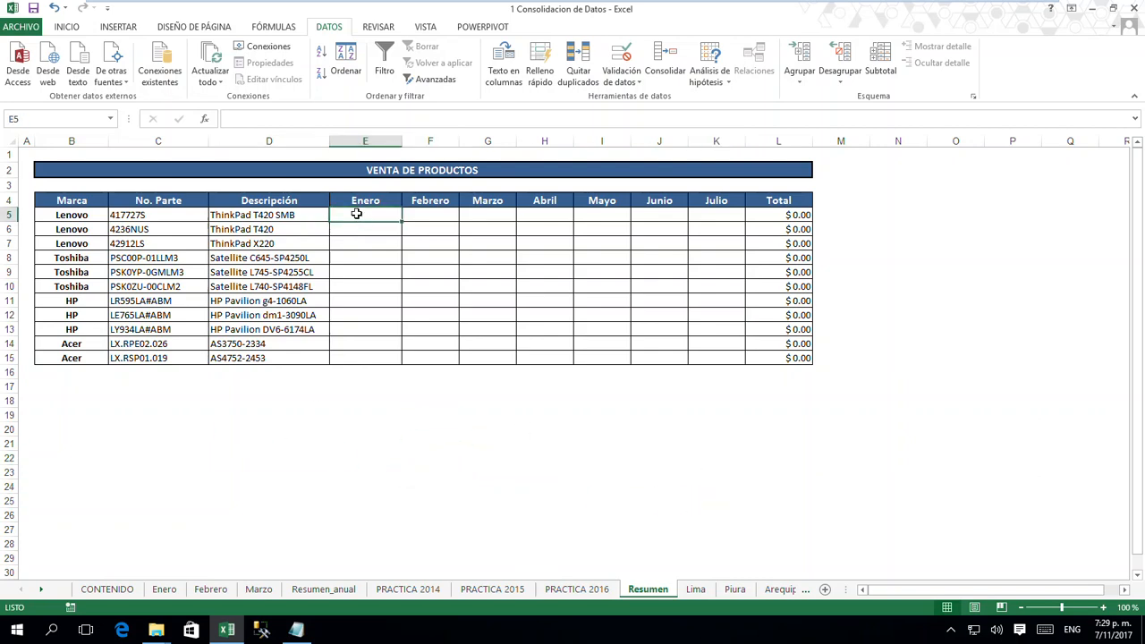
left_click(75, 27)
left_click(218, 76)
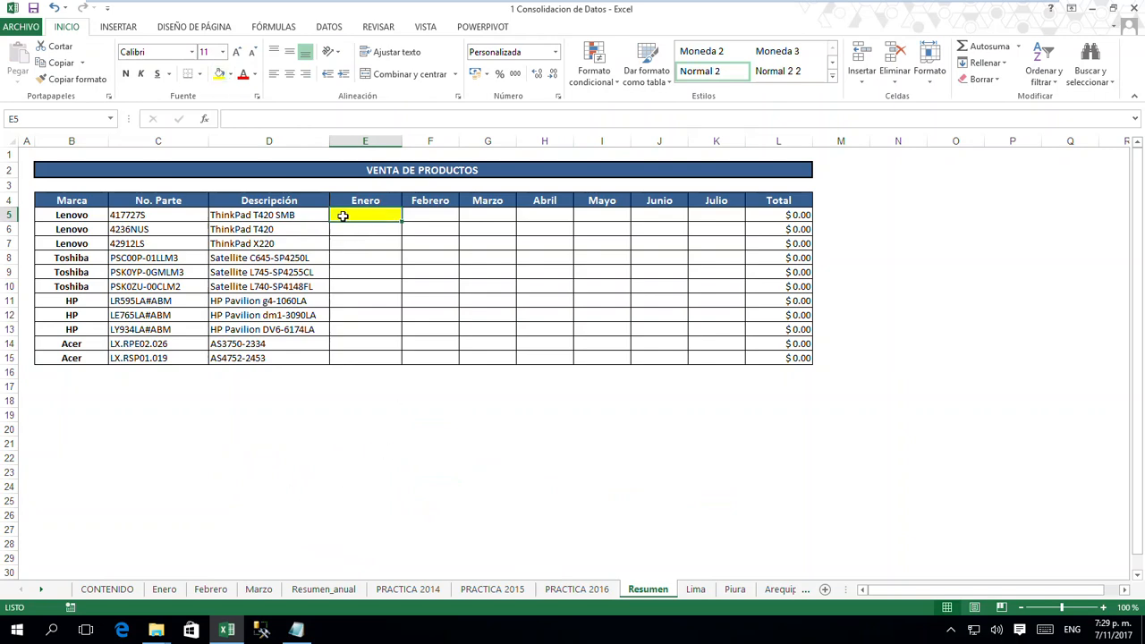
left_click_drag(340, 214, 715, 357)
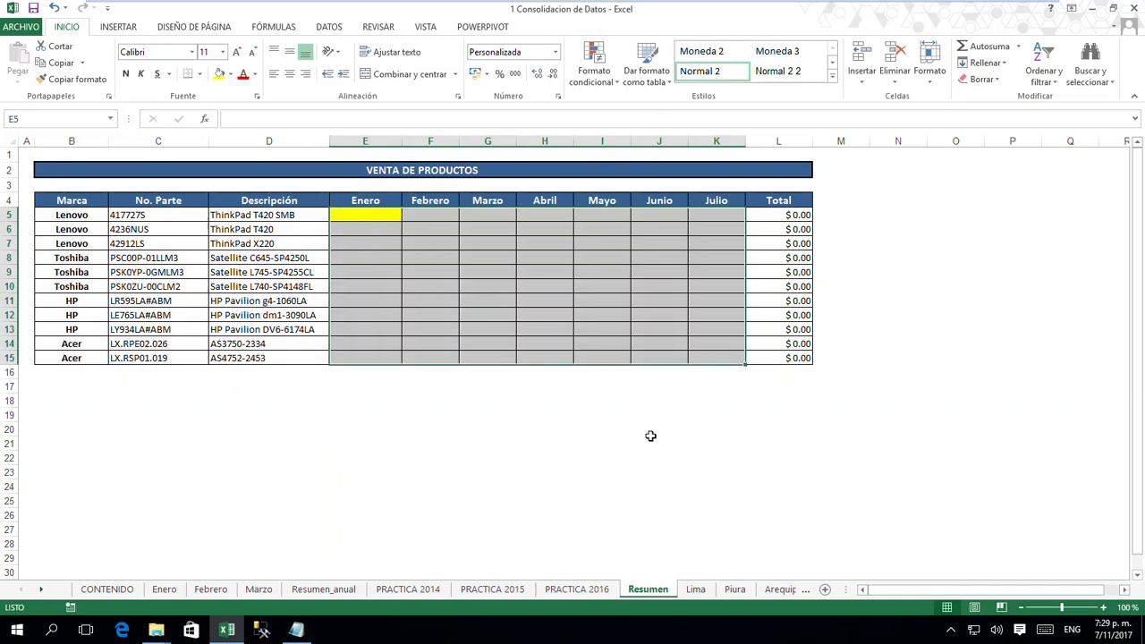
left_click(650, 432)
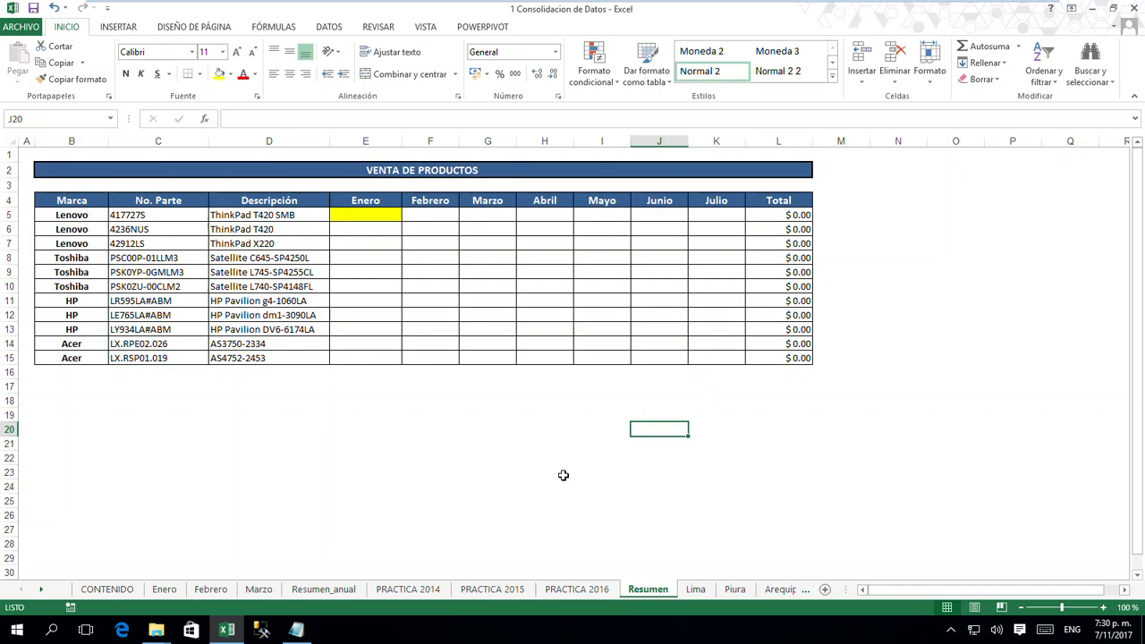
- Open the Lima sheet and examine the Civic, Accord, CRV, Pilot and Odyssey columns one by one
left_click(41, 589)
left_click(41, 591)
left_click(41, 591)
left_click(41, 592)
left_click(41, 591)
left_click(41, 592)
left_click(41, 592)
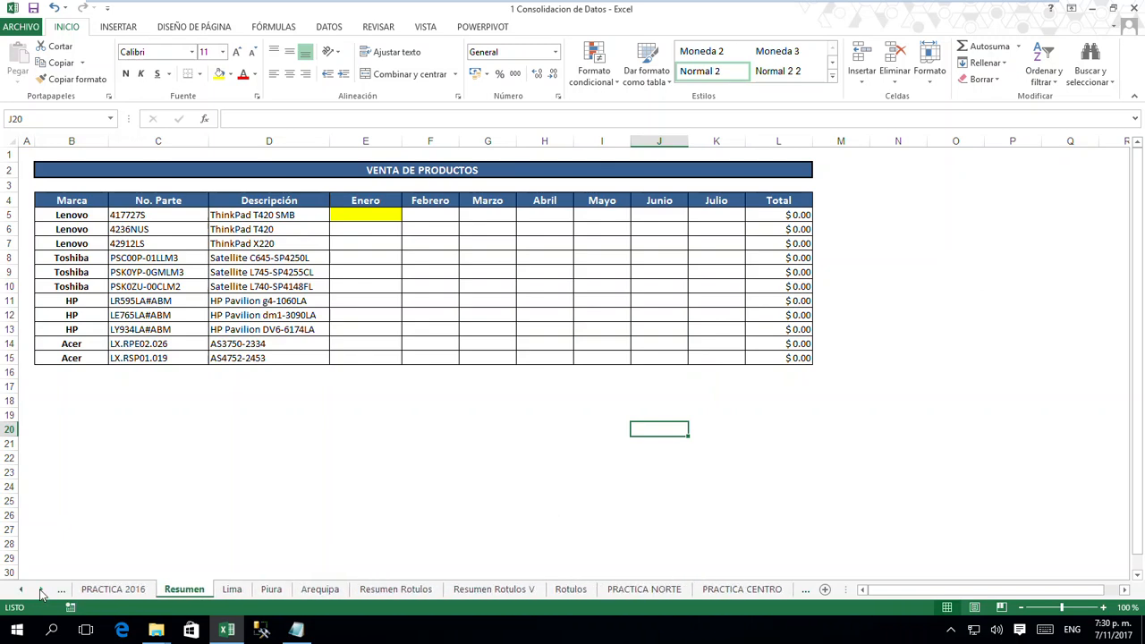
left_click(232, 591)
left_click(363, 504)
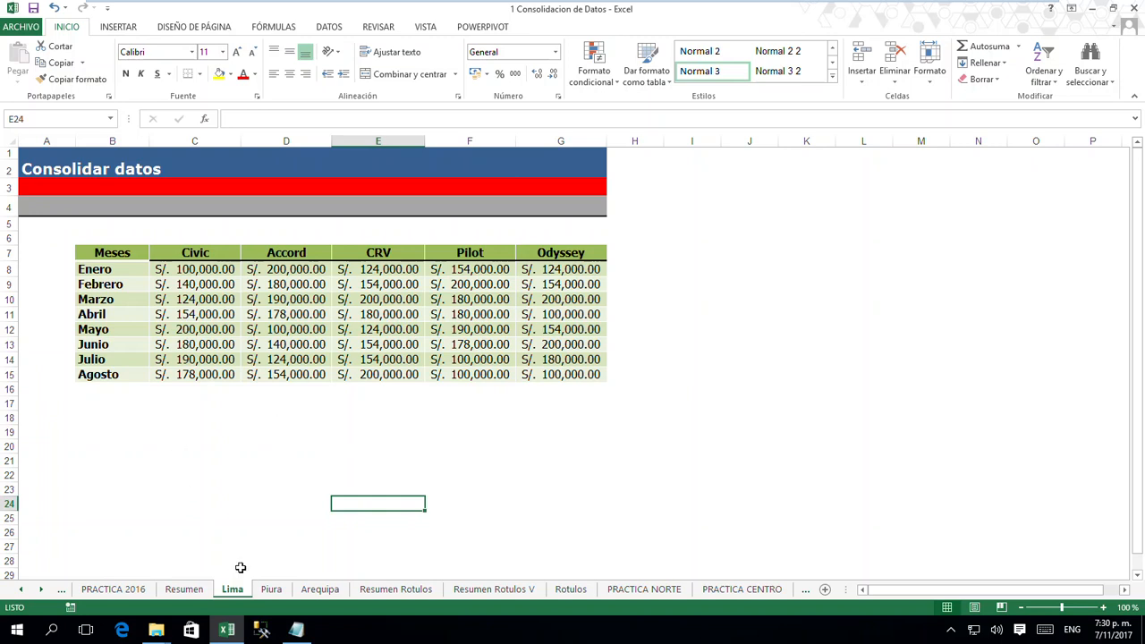
left_click_drag(200, 236, 191, 394)
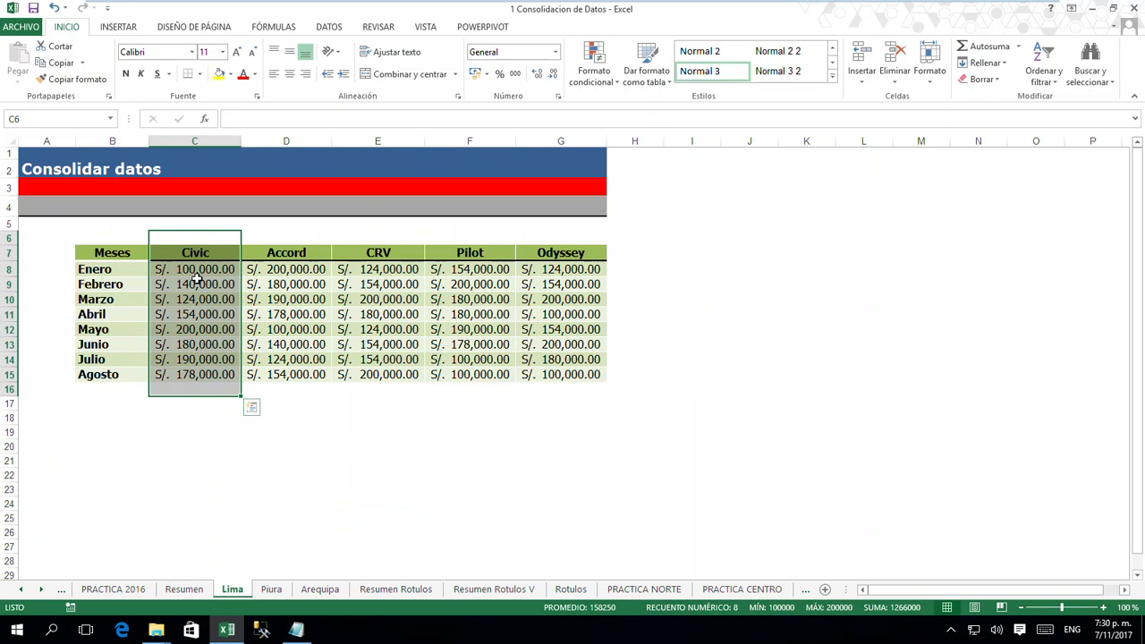
left_click_drag(271, 238, 284, 385)
left_click_drag(369, 240, 383, 378)
left_click_drag(480, 238, 483, 377)
left_click_drag(558, 235, 559, 381)
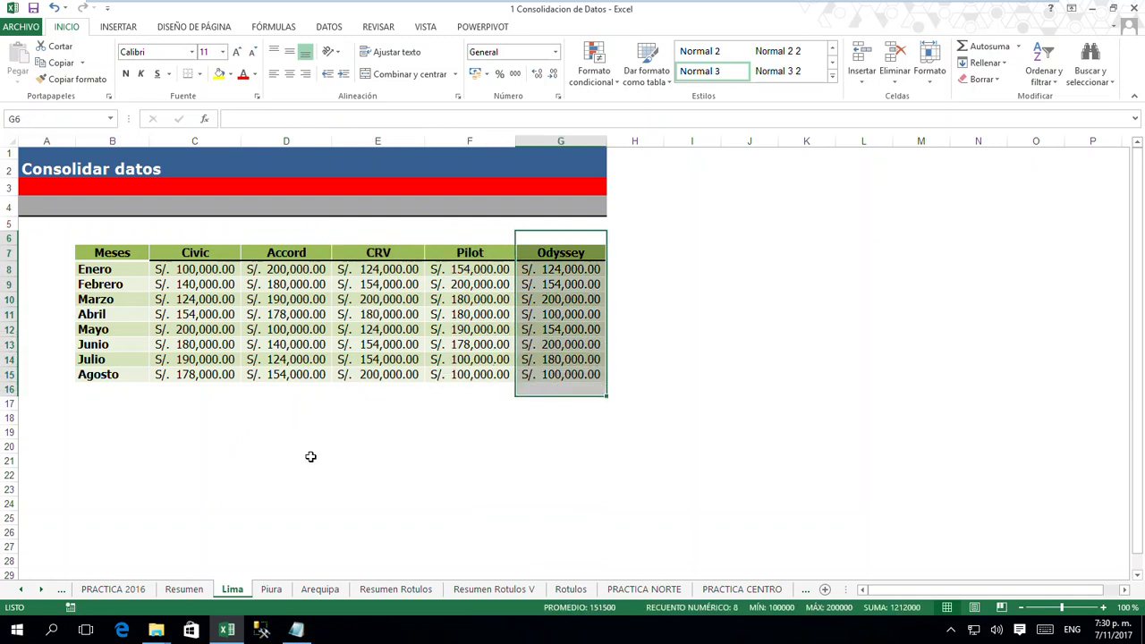
left_click(132, 445)
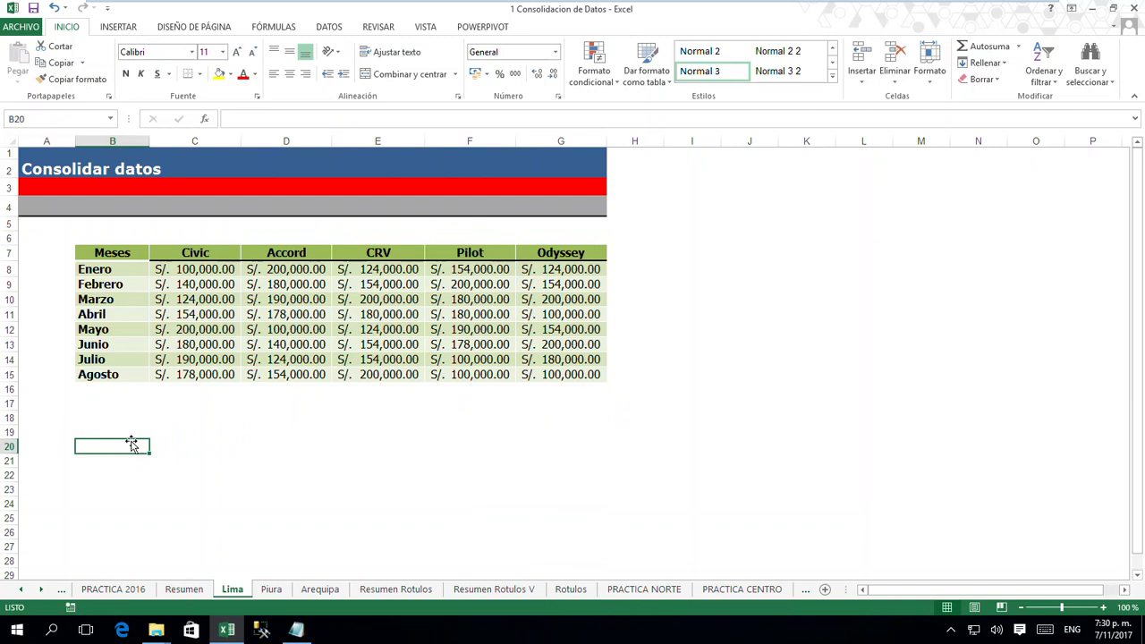
- Check the month labels from Enero to Agosto and the first three model headings on the Lima sheet
left_click(109, 272)
left_click(105, 284)
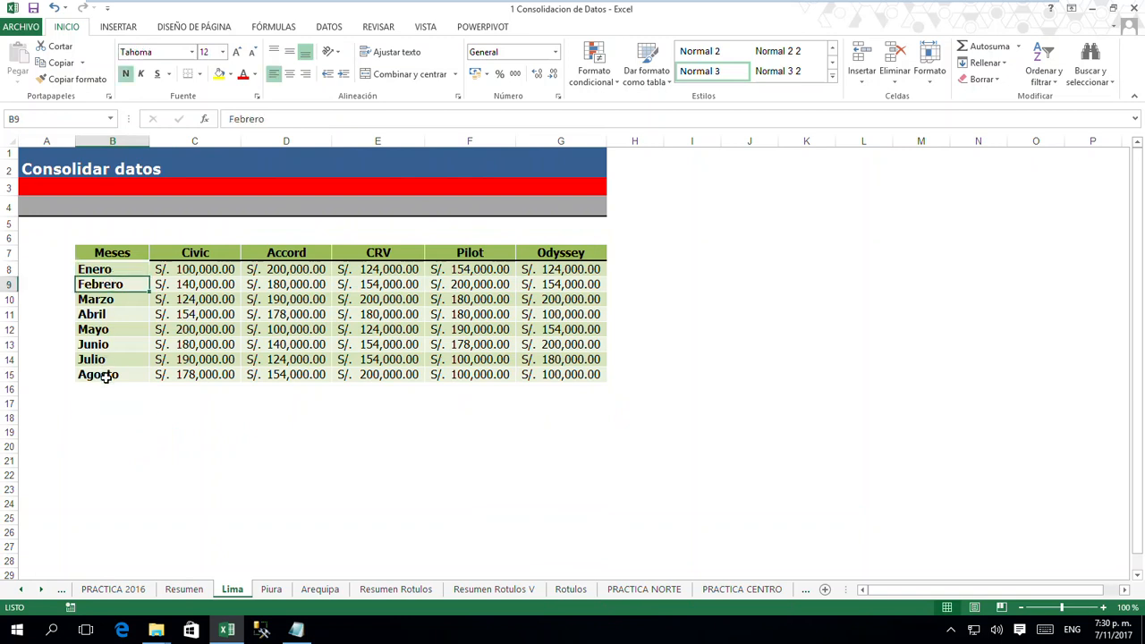
left_click(107, 375)
left_click(190, 270)
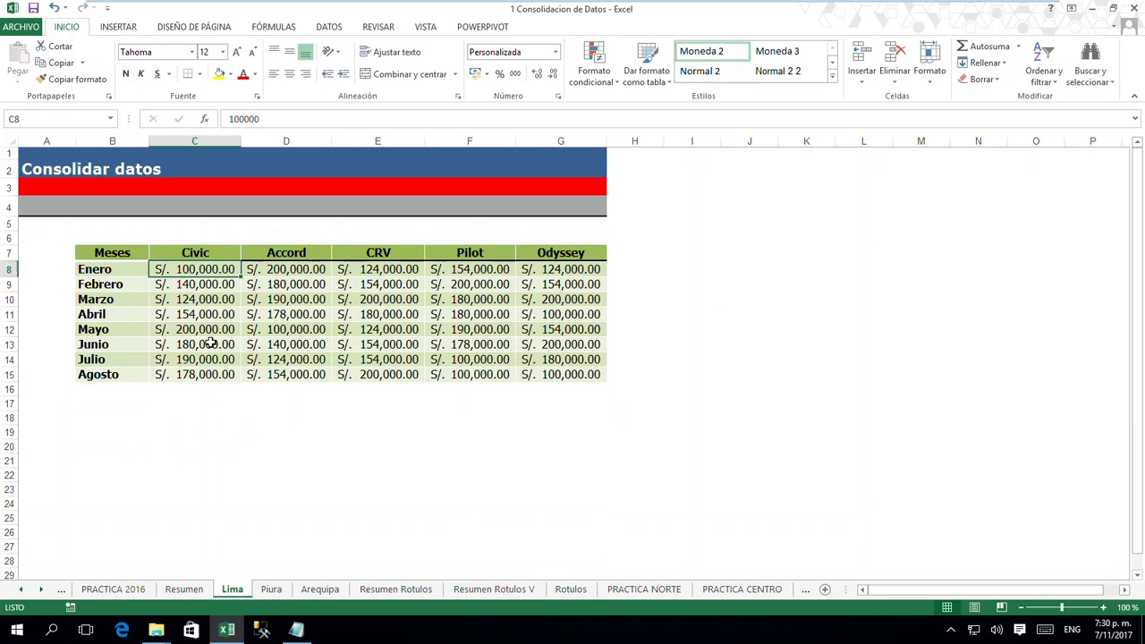
left_click(215, 253)
left_click(286, 253)
left_click(365, 255)
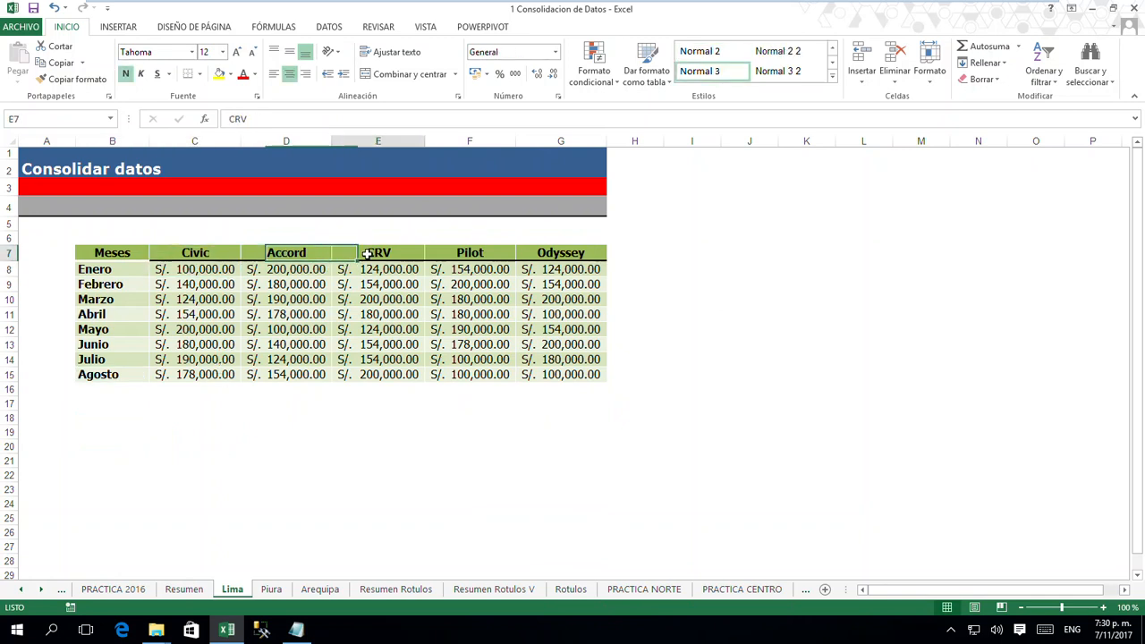
- Check the order of the first three model headings on the Piura and Arequipa sheets
left_click(271, 590)
left_click(209, 253)
left_click(274, 255)
left_click(380, 255)
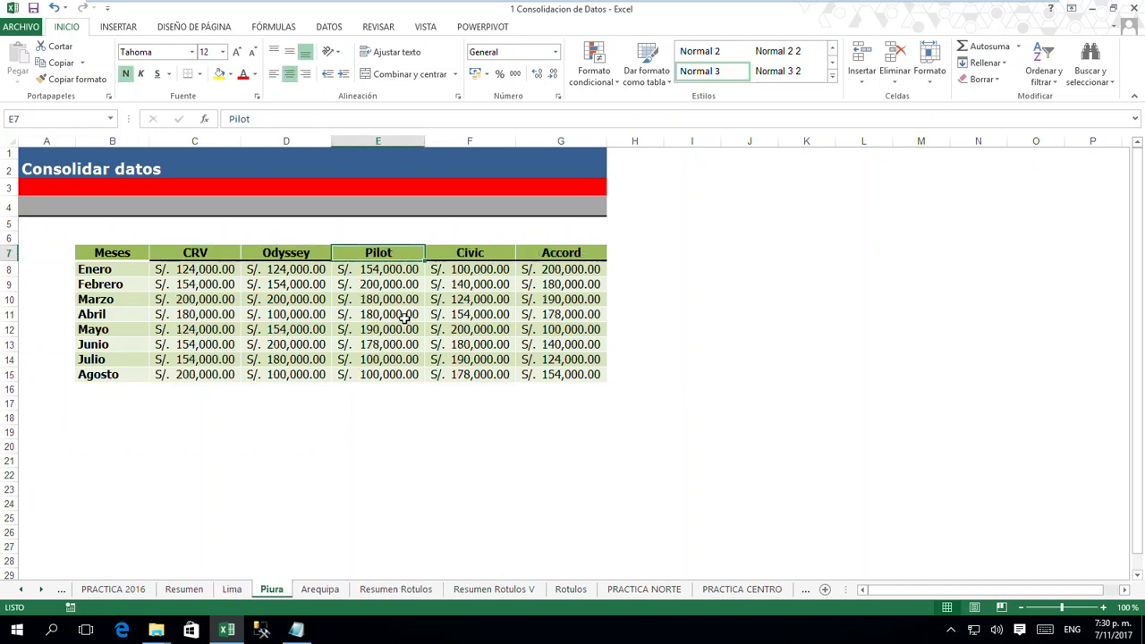
left_click(320, 590)
left_click(202, 257)
left_click(281, 255)
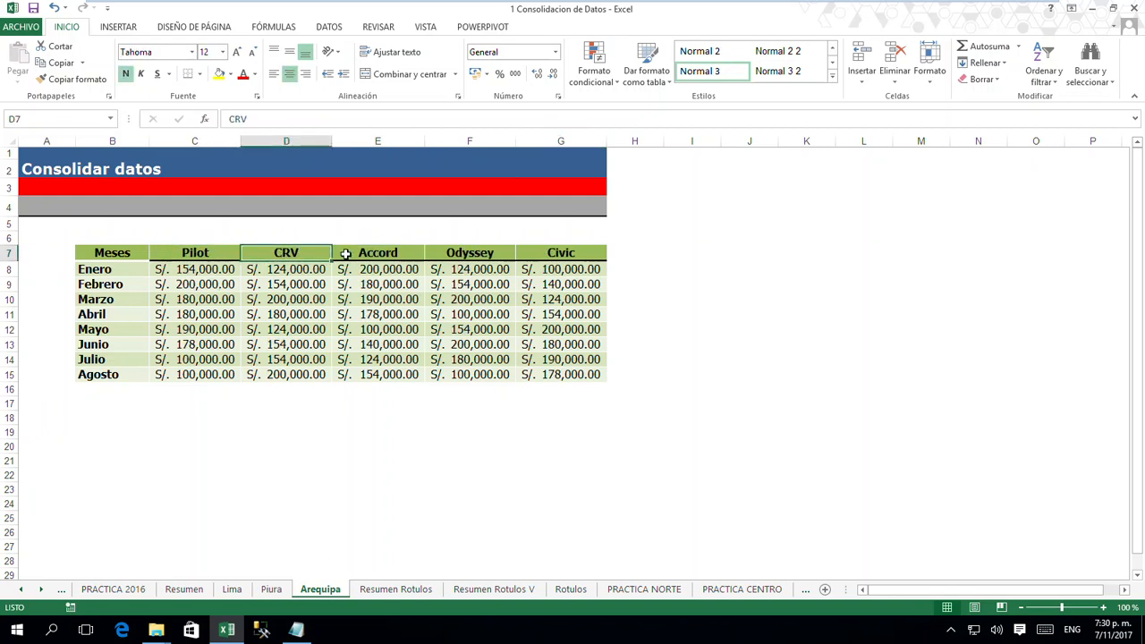
left_click(348, 255)
- Compare the order of the model columns across the Lima, Piura and Arequipa sheets, returning to Lima
left_click(232, 590)
left_click(271, 590)
left_click(313, 590)
left_click(271, 590)
left_click(232, 591)
left_click(271, 591)
left_click(313, 592)
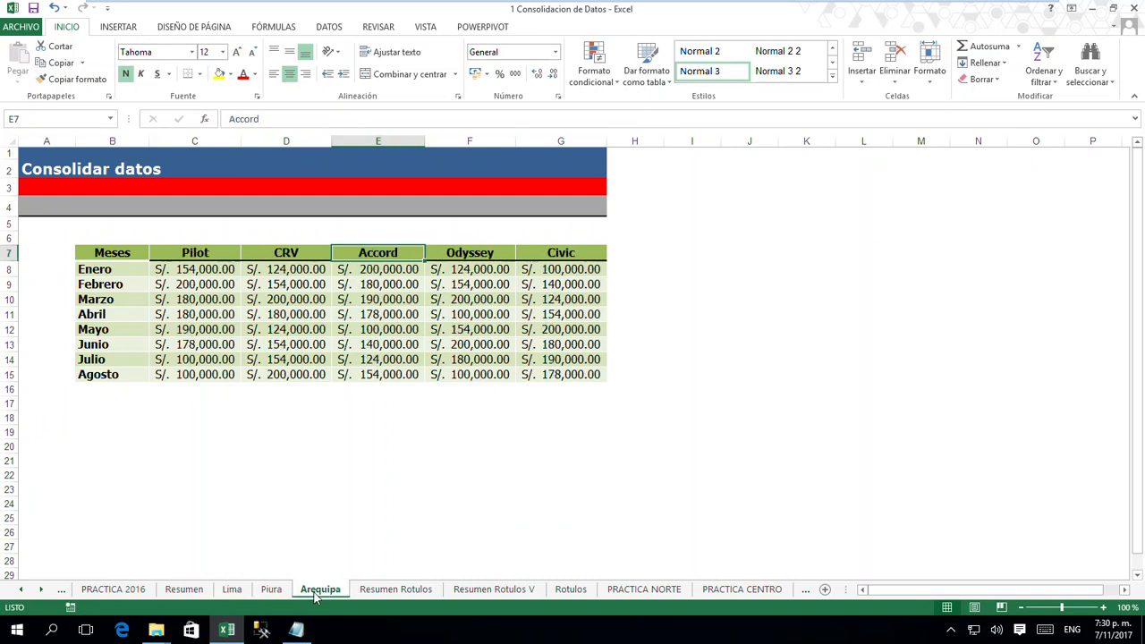
left_click(271, 590)
left_click(233, 590)
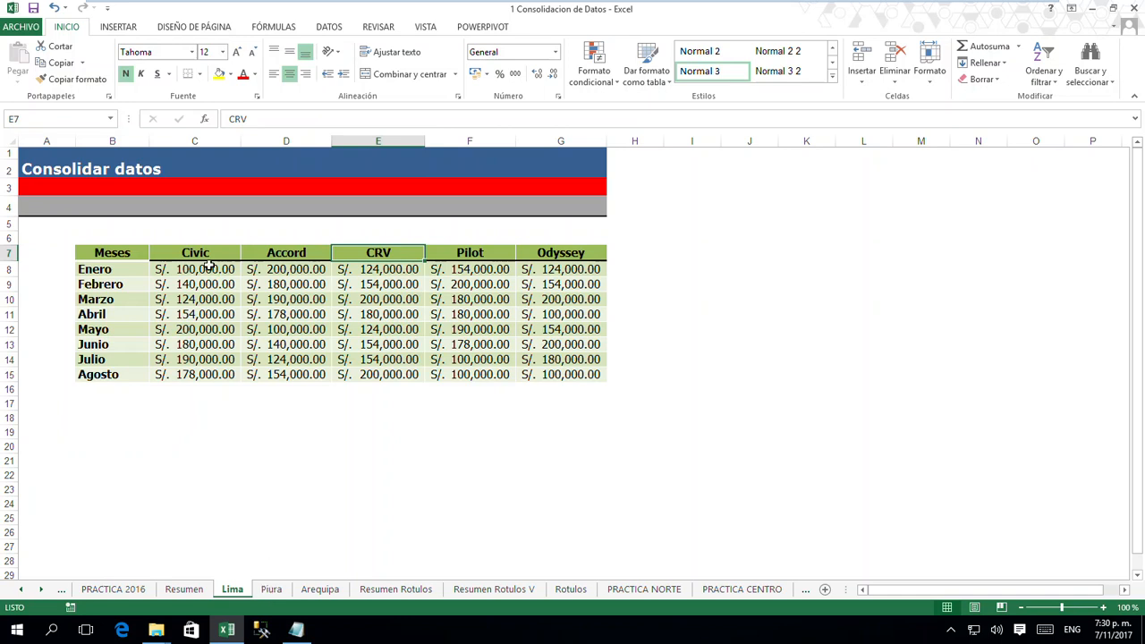
- Outline the Lima table's header row and its month labels with red annotation boxes, and clear the annotations
left_click(249, 471)
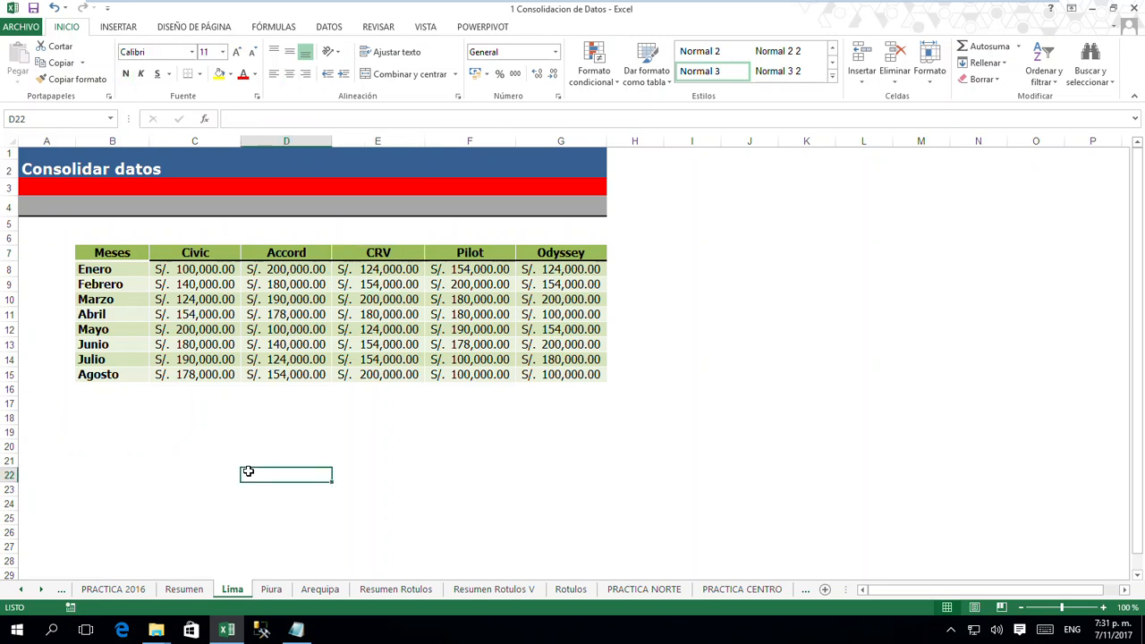
mouse_move(70, 240)
left_mouse_down()
mouse_move(472, 271)
mouse_move(643, 263)
left_mouse_up()
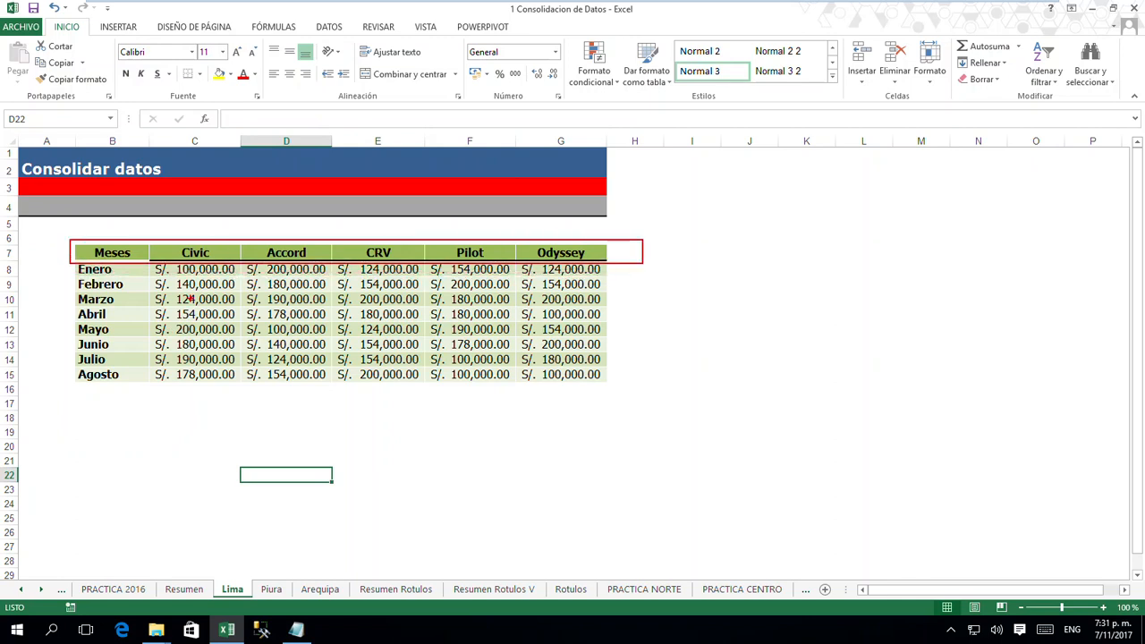
left_click_drag(68, 263, 139, 394)
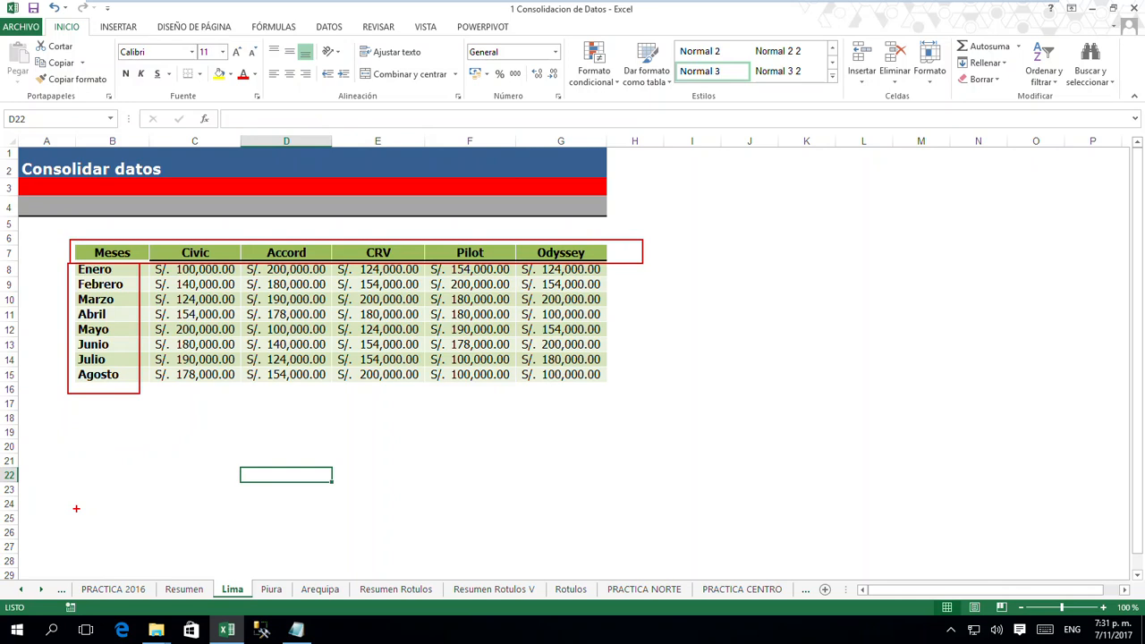
key("Escape")
- Annotate in red the Civic heading, the Enero label and the value where they meet, with boxes and pointing arrows
key("ctrl+2")
mouse_move(172, 240)
left_mouse_down()
mouse_move(221, 265)
mouse_move(235, 222)
left_mouse_up()
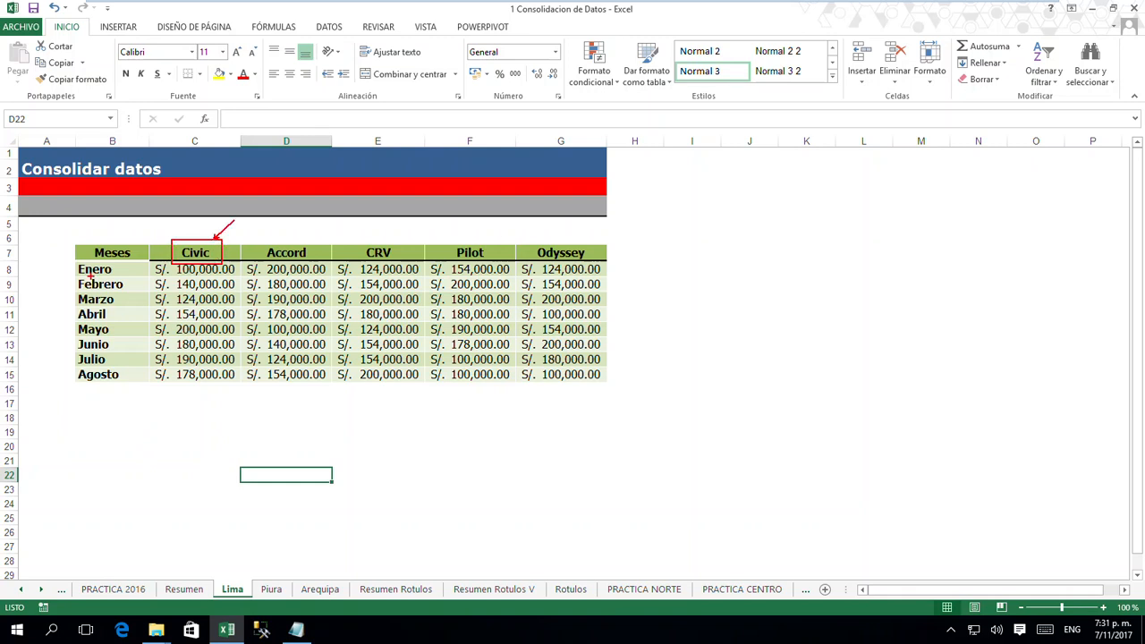
mouse_move(74, 262)
left_mouse_down()
mouse_move(126, 280)
mouse_move(154, 269)
left_mouse_up()
left_click_drag(151, 259, 236, 277)
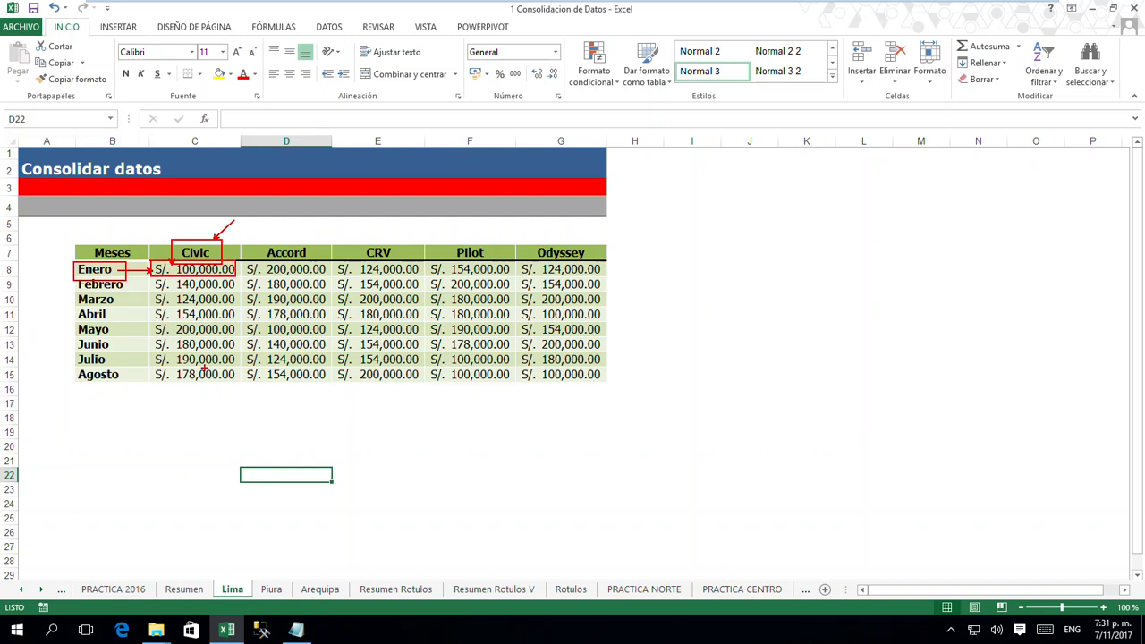
- On the Piura sheet, annotate in red the Civic heading, the Enero label and their intersecting value, and clear the marks
mouse_move(208, 571)
left_mouse_down()
mouse_move(223, 593)
mouse_move(254, 602)
left_mouse_up()
key("Escape")
left_click(271, 588)
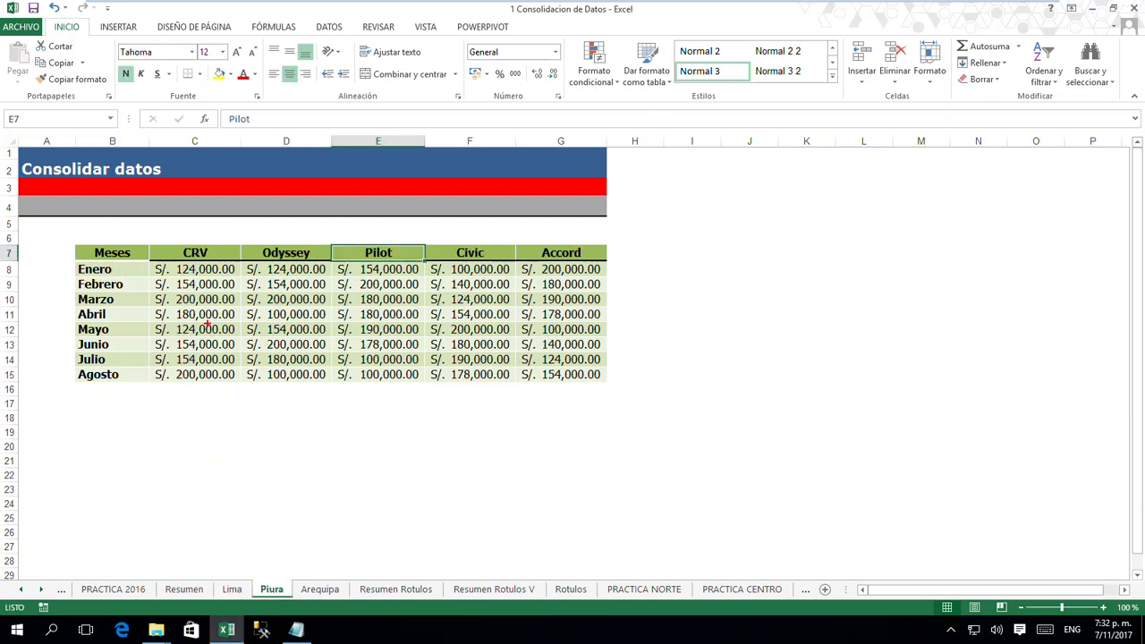
mouse_move(182, 238)
left_mouse_down()
mouse_move(215, 263)
mouse_move(202, 249)
mouse_move(259, 243)
mouse_move(297, 268)
mouse_move(343, 223)
mouse_move(378, 252)
mouse_move(363, 259)
mouse_move(379, 261)
mouse_move(398, 234)
mouse_move(449, 235)
mouse_move(498, 263)
left_mouse_up()
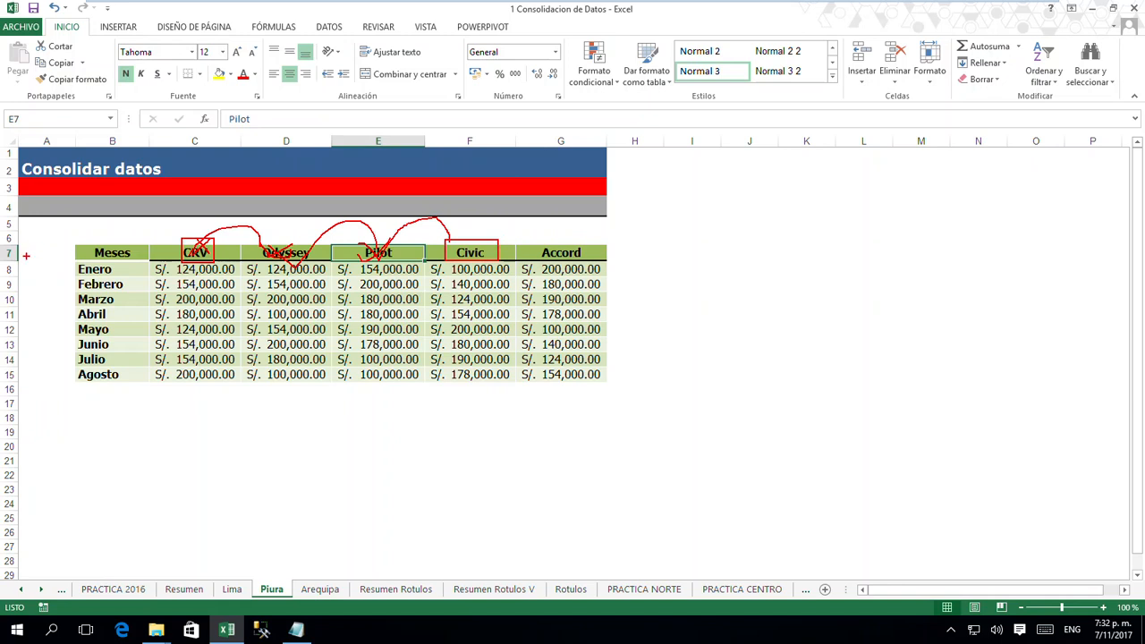
mouse_move(70, 254)
left_mouse_down()
mouse_move(47, 257)
mouse_move(117, 277)
left_mouse_up()
left_click_drag(429, 268, 127, 269)
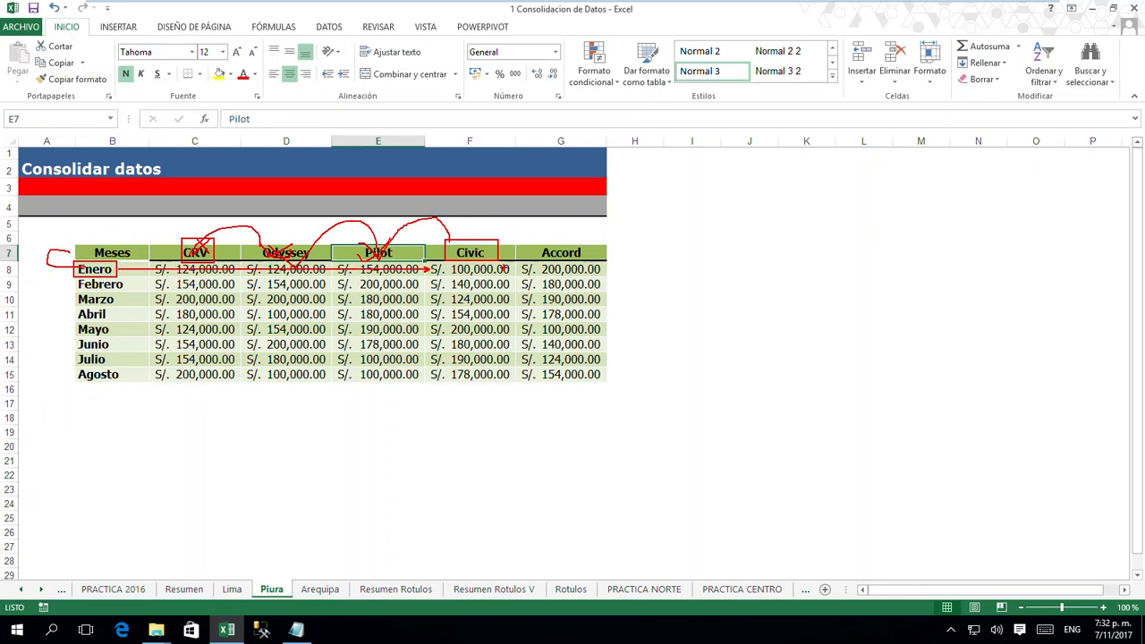
left_click_drag(506, 238, 505, 263)
left_click_drag(424, 262, 511, 281)
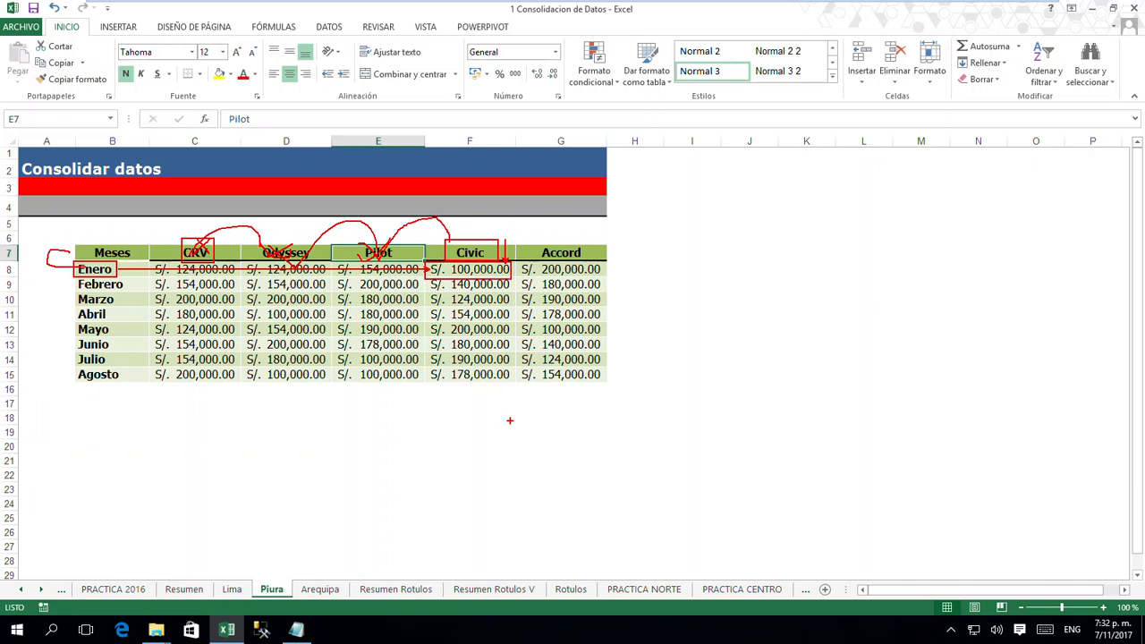
key("Escape")
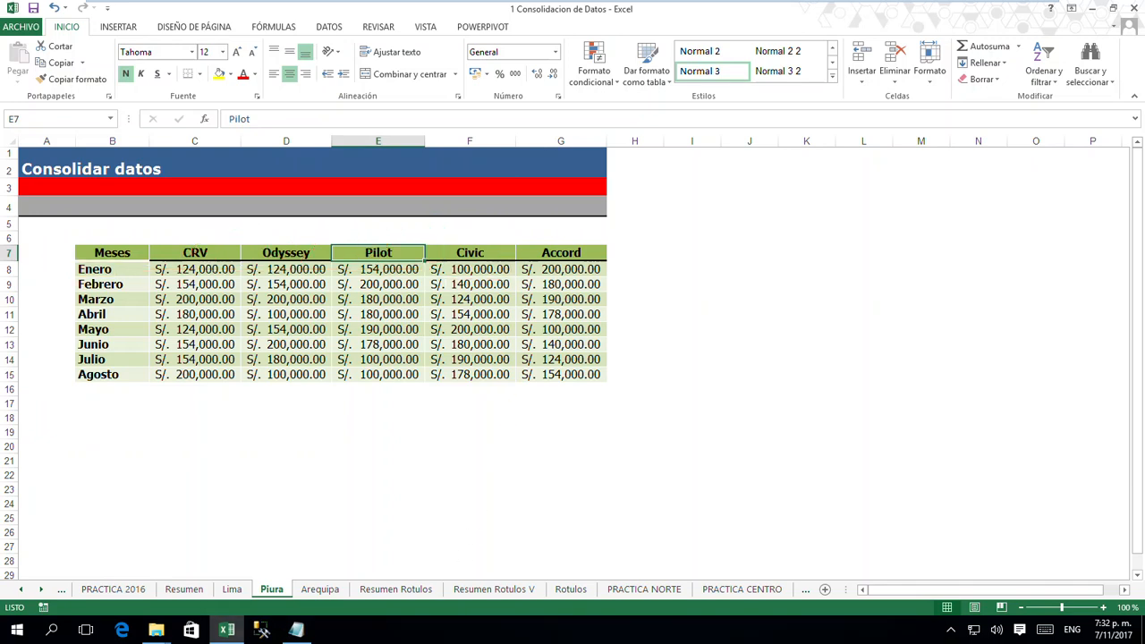
- On the Arequipa sheet, annotate in red the Civic heading, the Enero row and their intersecting value with boxes and arrows
left_click(321, 590)
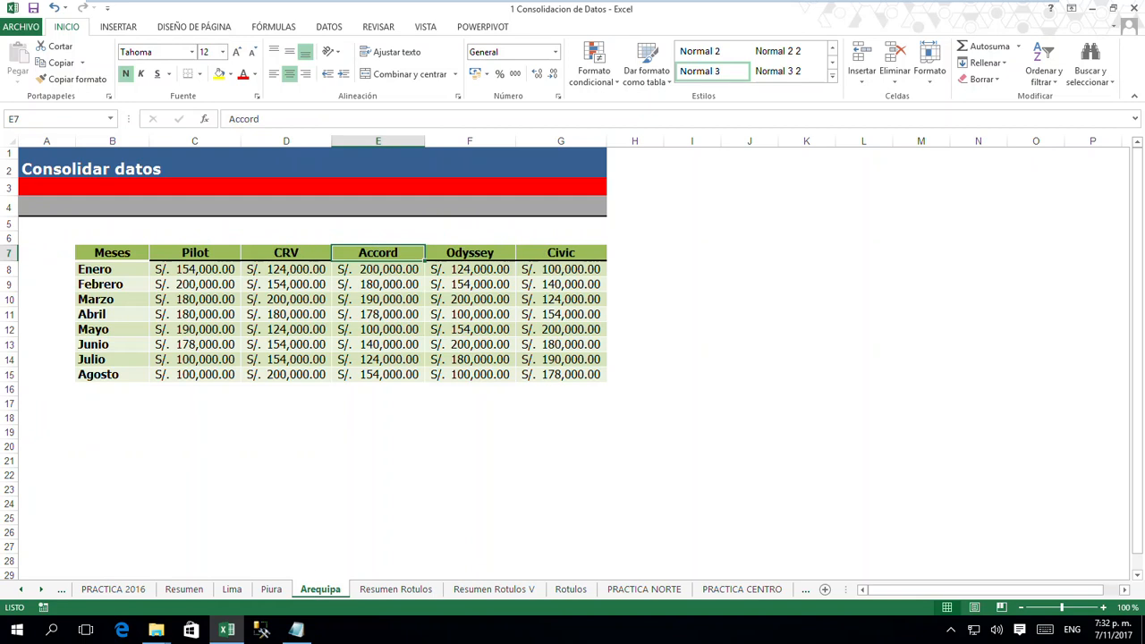
key("ctrl+2")
left_click_drag(185, 233, 202, 255)
left_click_drag(534, 239, 588, 260)
left_click_drag(70, 266, 47, 265)
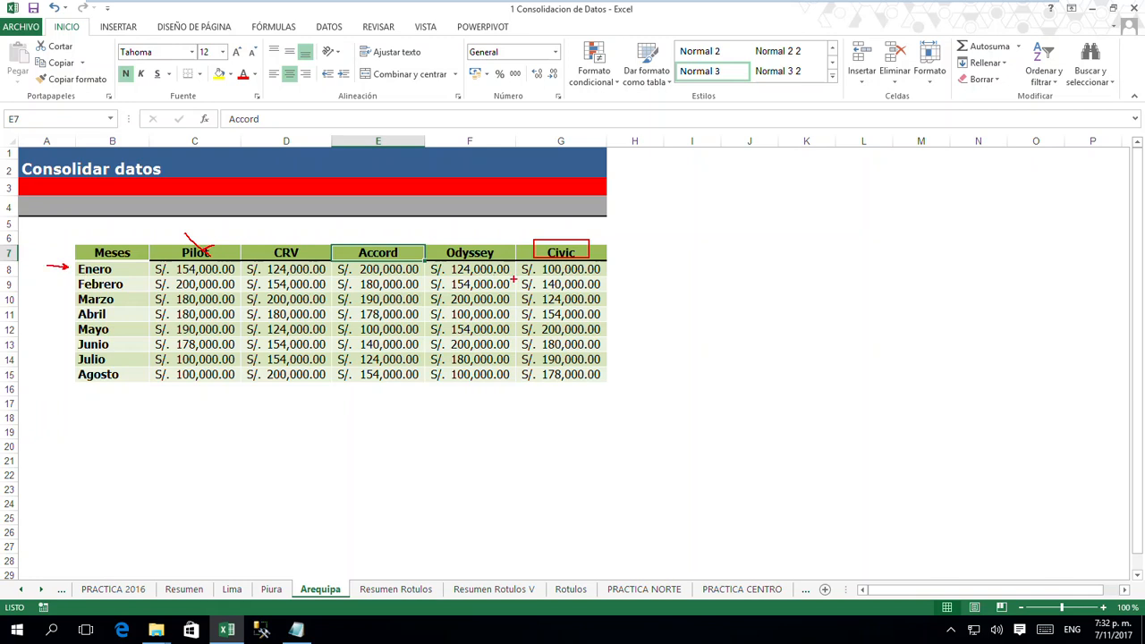
left_click_drag(521, 268, 460, 268)
mouse_move(538, 266)
left_mouse_down()
mouse_move(539, 237)
mouse_move(537, 279)
left_mouse_up()
left_click_drag(617, 282, 615, 279)
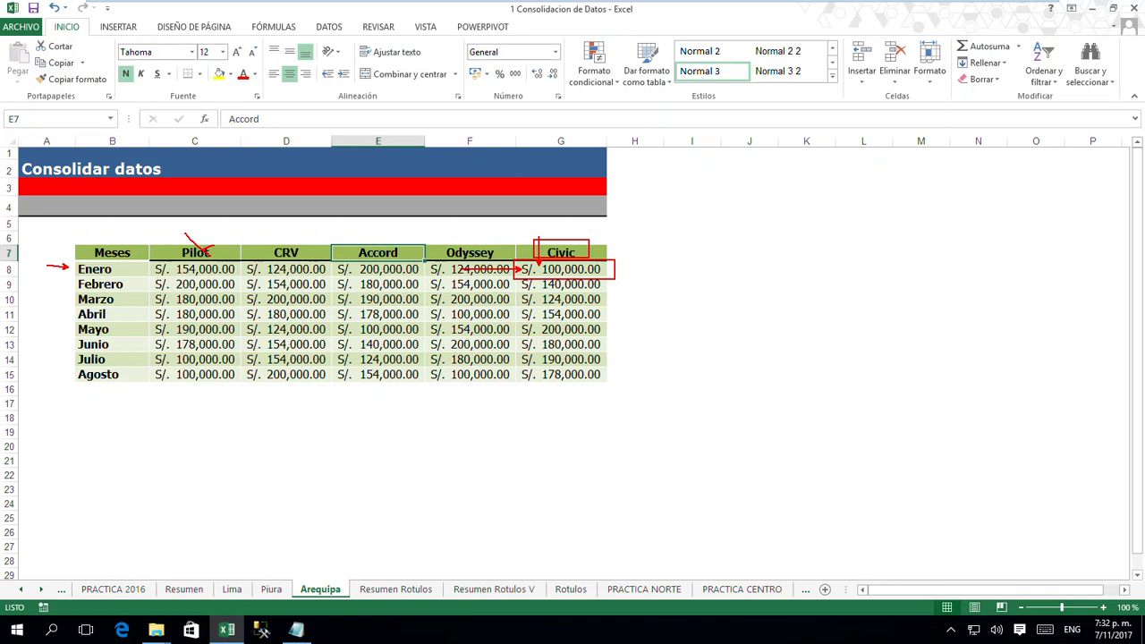
- Replace the Arequipa annotations with red boxes around only the Civic heading and Enero label, and exit annotation mode
key("e")
left_click_drag(531, 243, 583, 262)
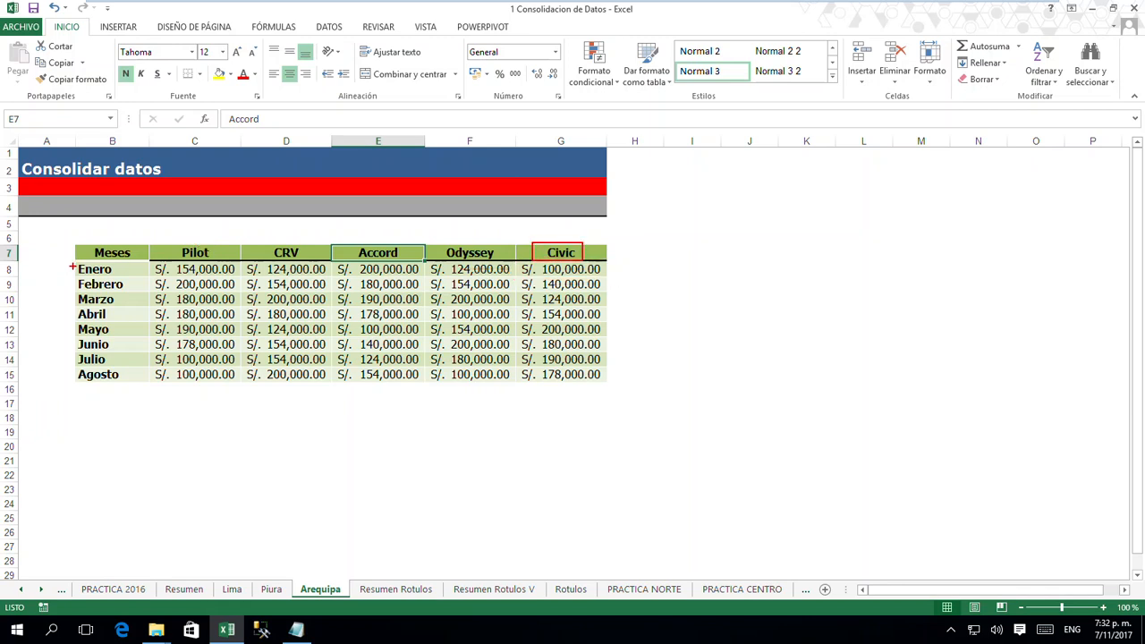
left_click_drag(71, 261, 130, 278)
key("Escape")
- Start a Suma consolidation at cell B8 of the Resumen Rotulos sheet and add Lima!$B$7:$G$15 as a reference
left_click(408, 590)
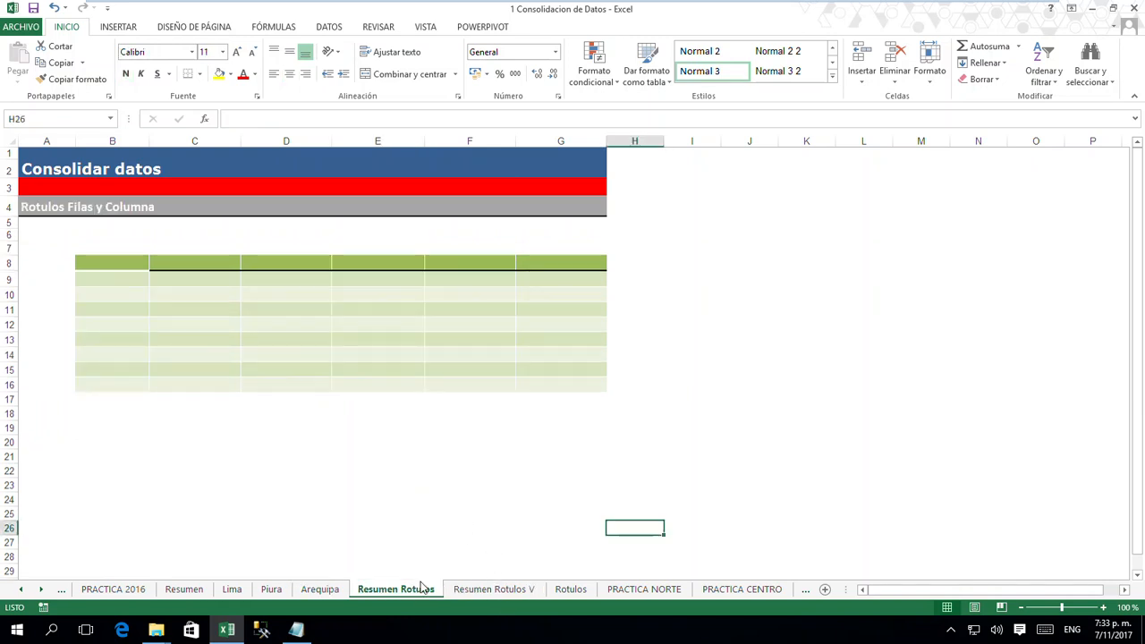
left_click(114, 261)
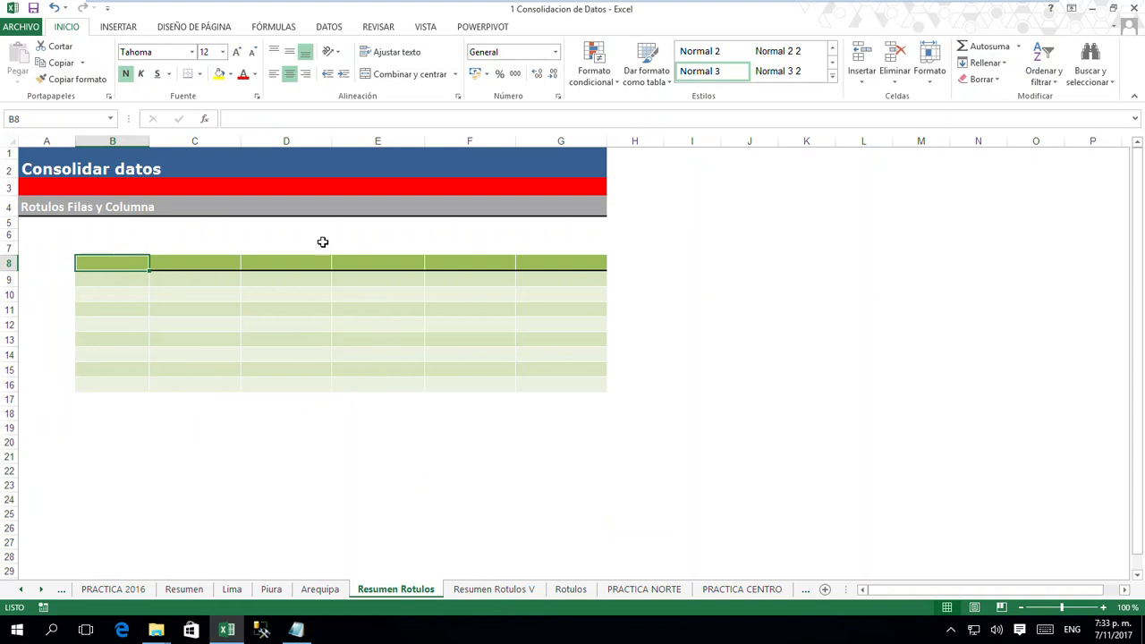
left_click(331, 29)
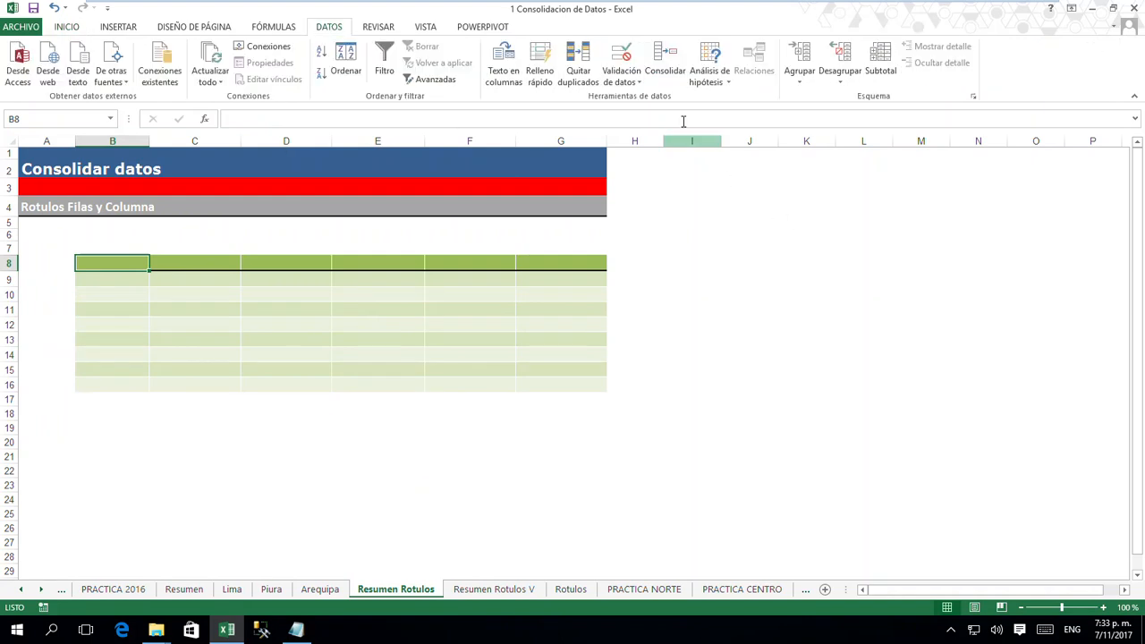
left_click(666, 68)
left_click_drag(695, 260, 752, 226)
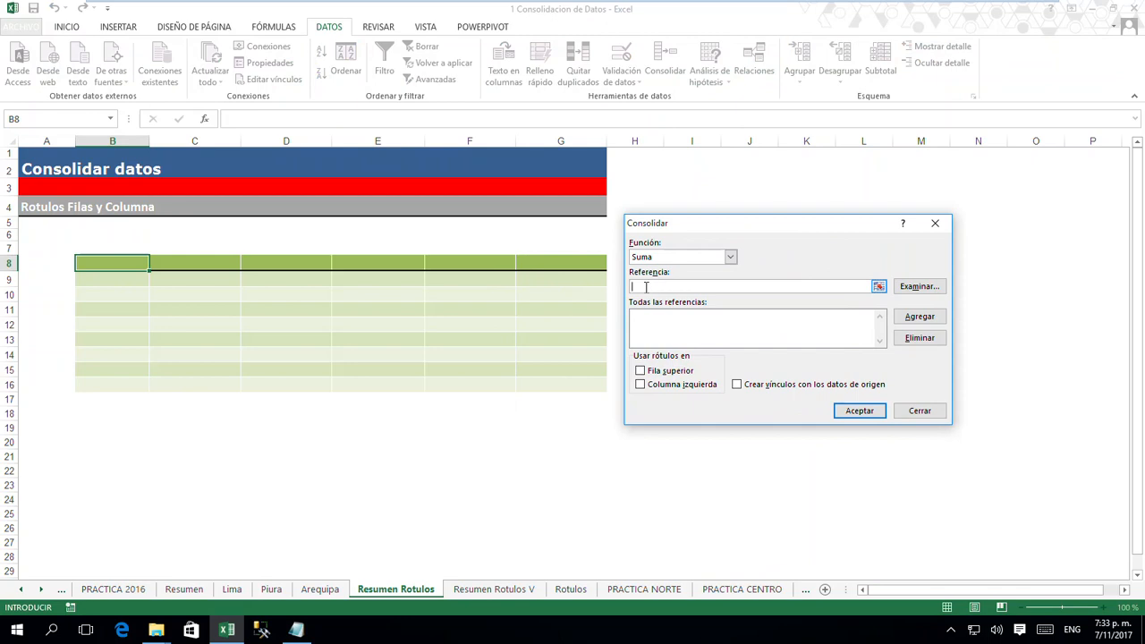
left_click(234, 590)
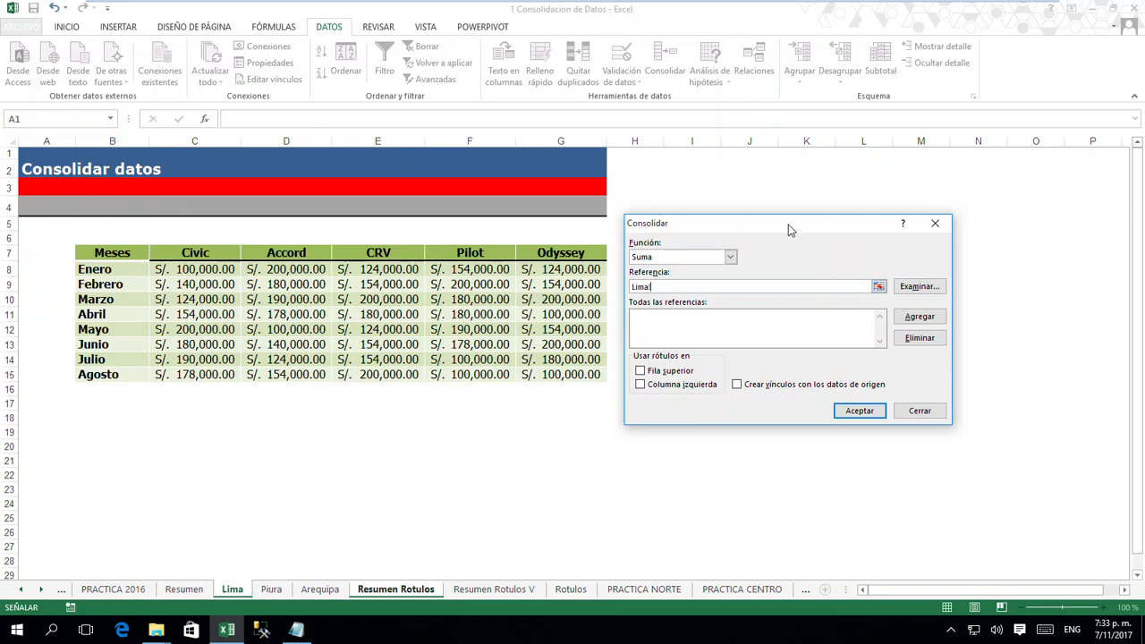
left_click_drag(112, 252, 566, 368)
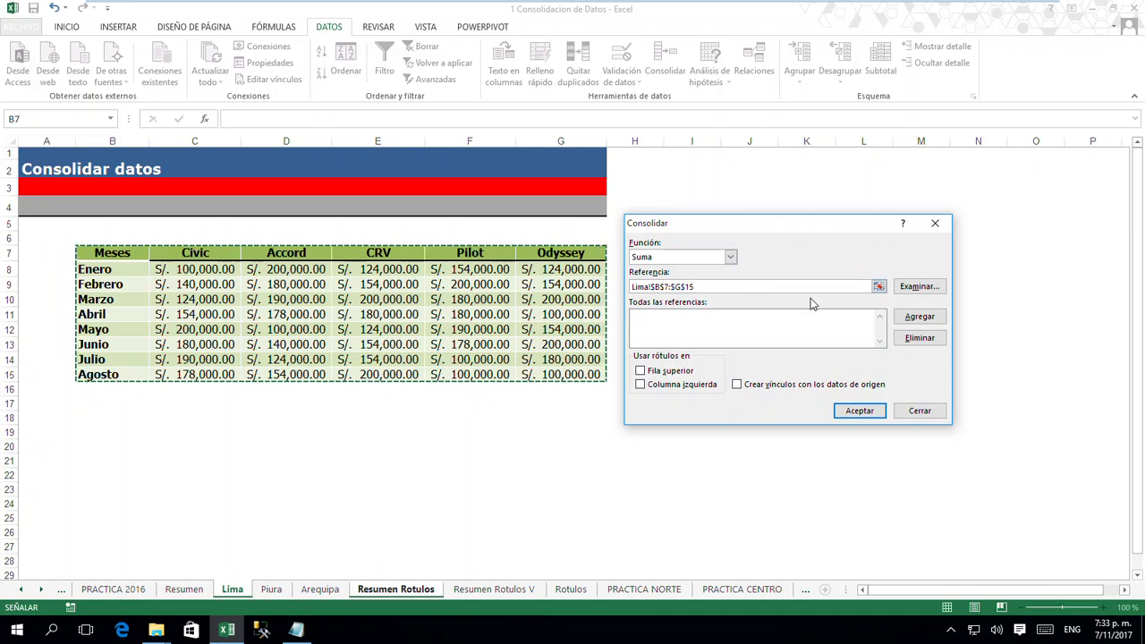
left_click(917, 319)
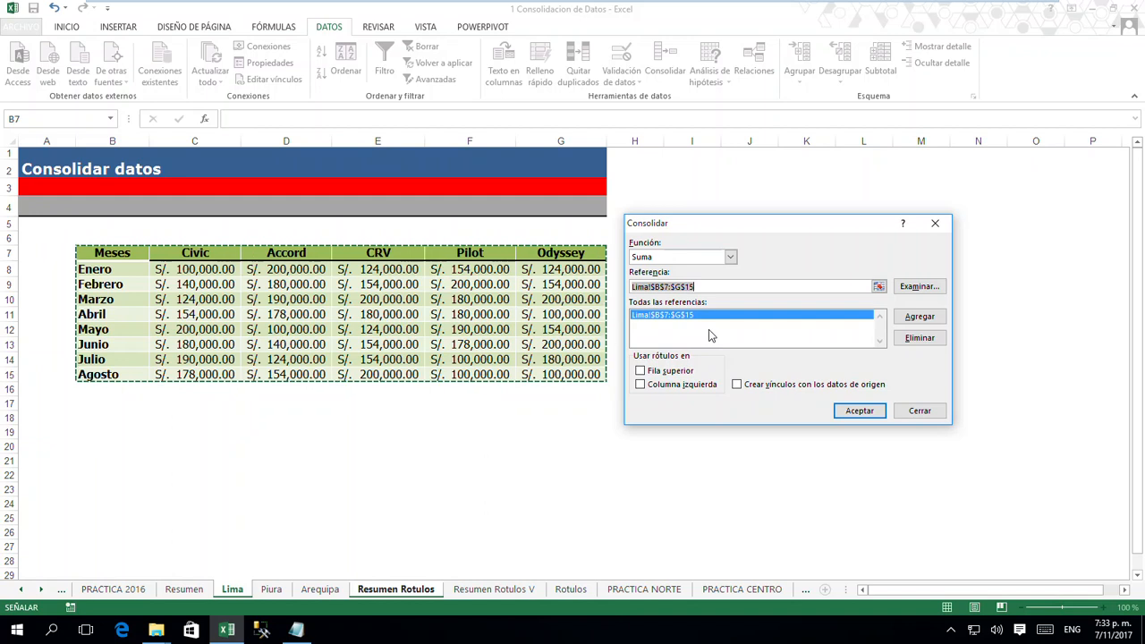
- Add Piura!$B$7:$G$15 and Arequipa!$B$7:$G$15 to the consolidation references
left_click(271, 590)
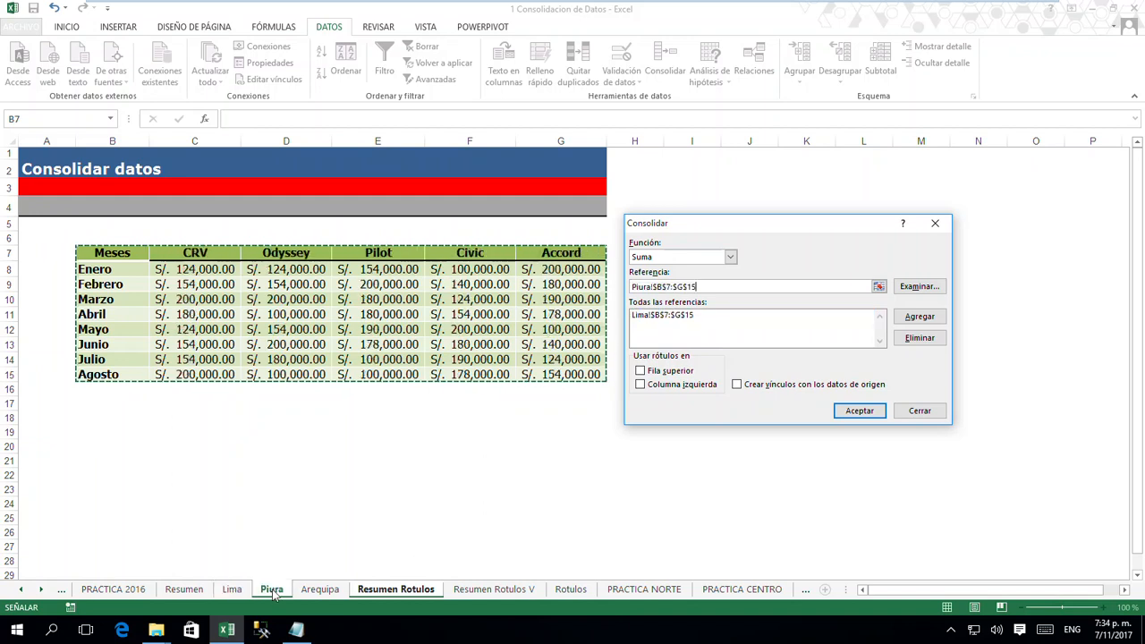
left_click(920, 316)
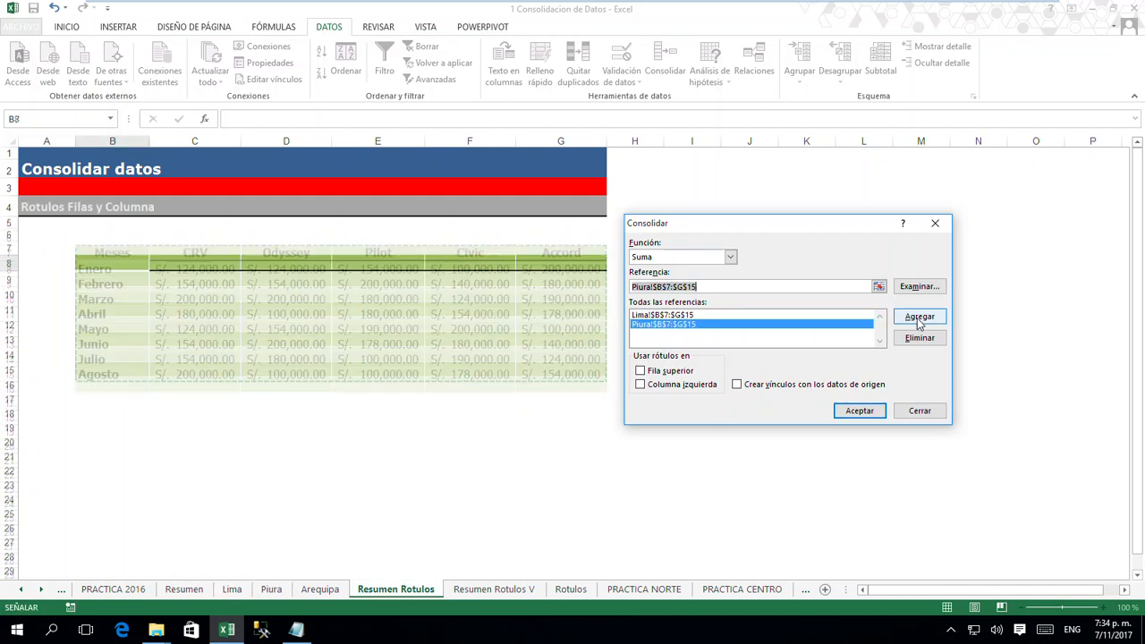
left_click(320, 590)
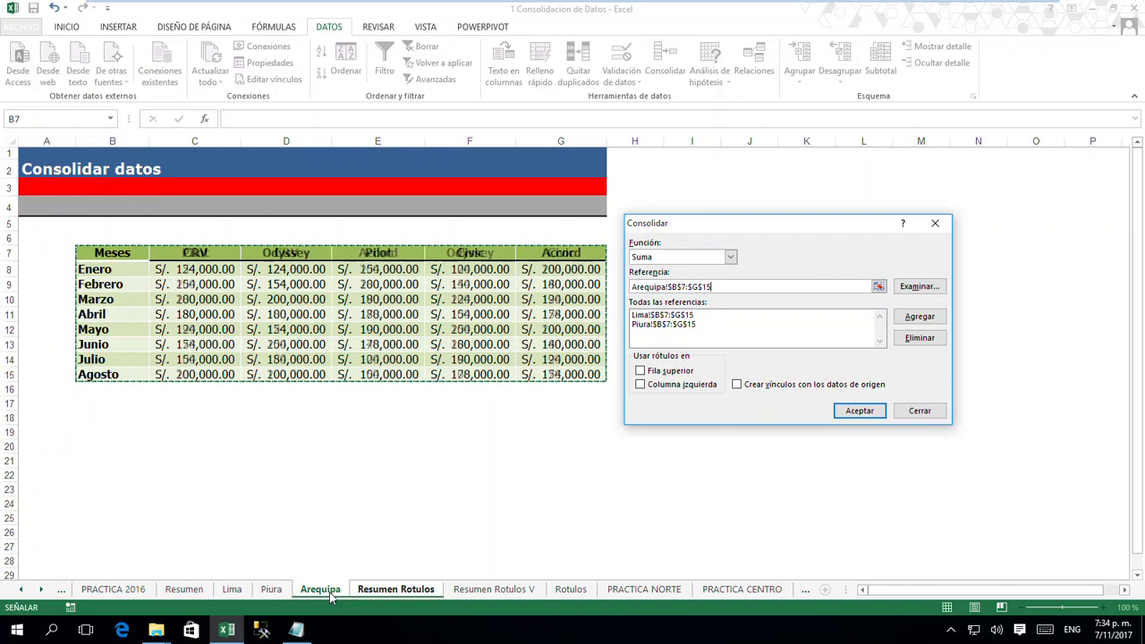
left_click(921, 318)
left_click_drag(813, 229, 820, 229)
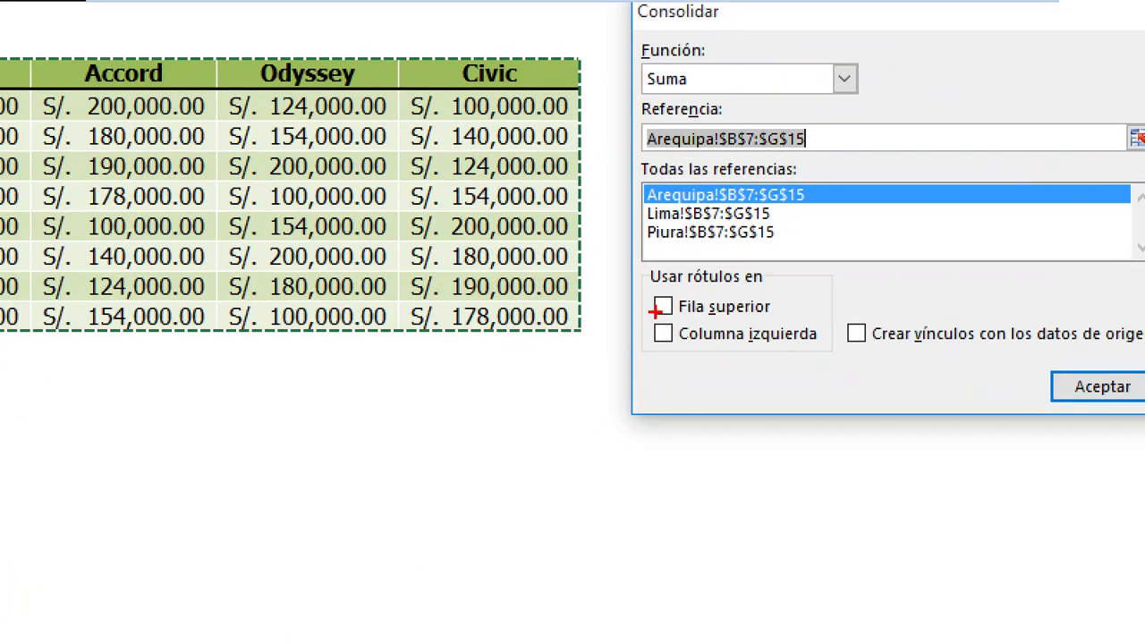
- Mark the Fila superior and Columna izquierda label options with a red box and pointing arrows
mouse_move(638, 282)
left_mouse_down()
mouse_move(766, 356)
mouse_move(829, 369)
left_mouse_up()
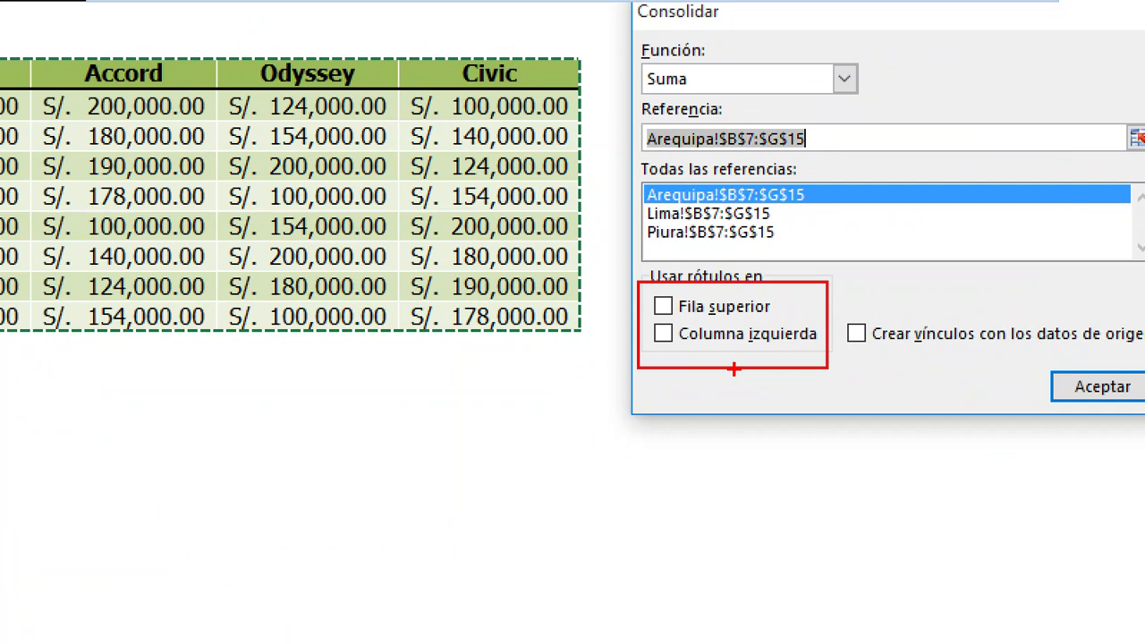
left_click_drag(662, 345, 584, 428)
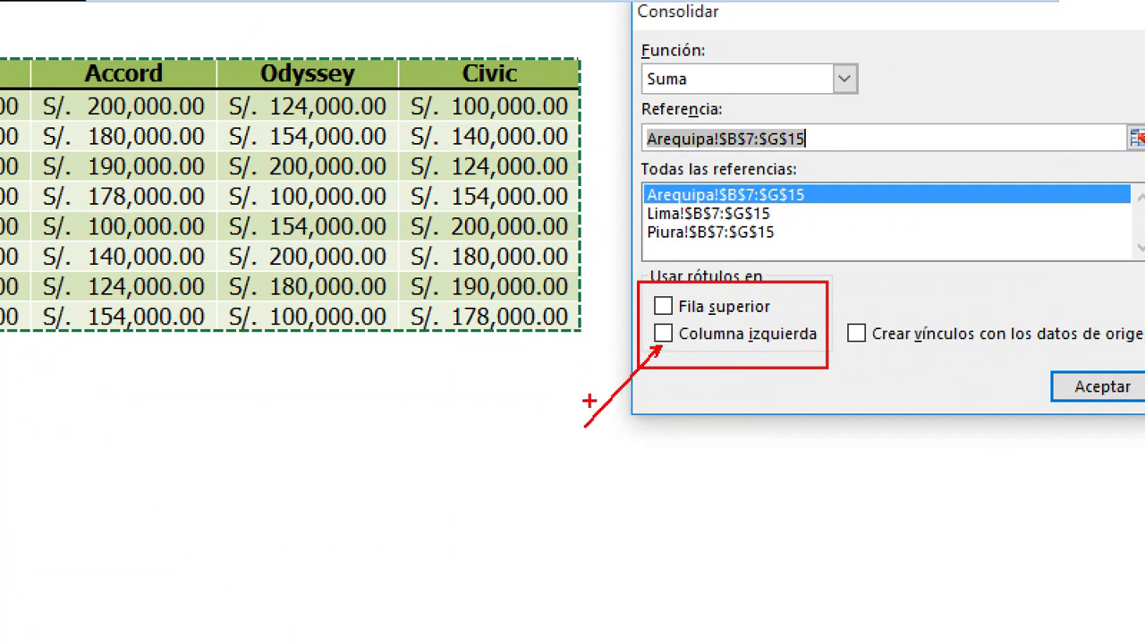
left_click_drag(658, 301, 598, 184)
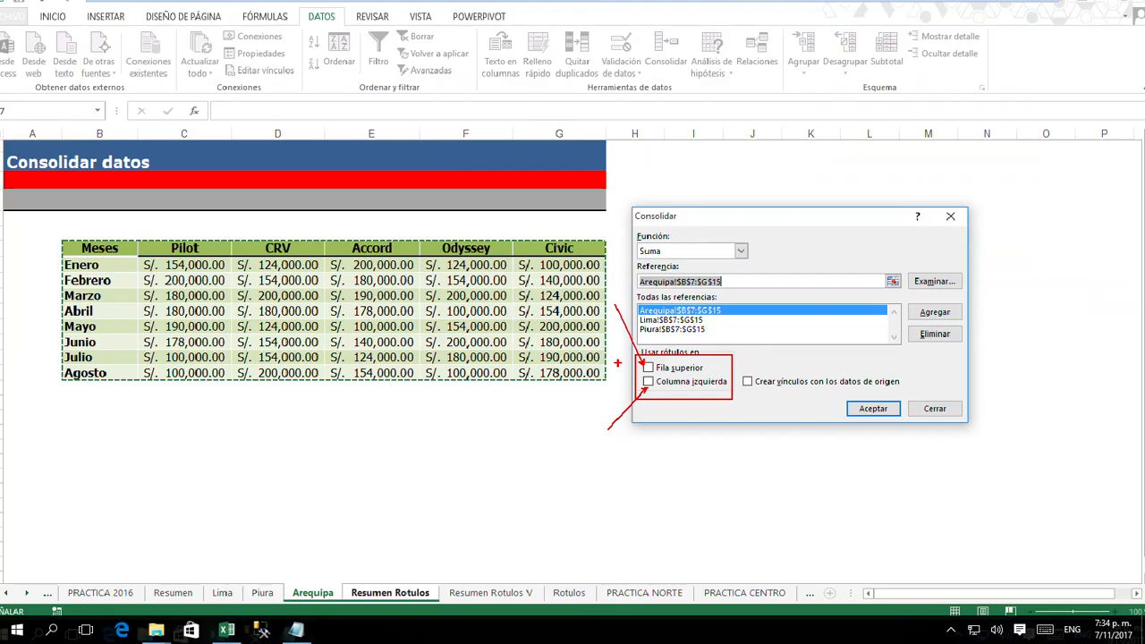
- Use labels from both Fila superior and Columna izquierda and run the consolidation on Resumen Rotulos
left_click(665, 335)
left_click(666, 307)
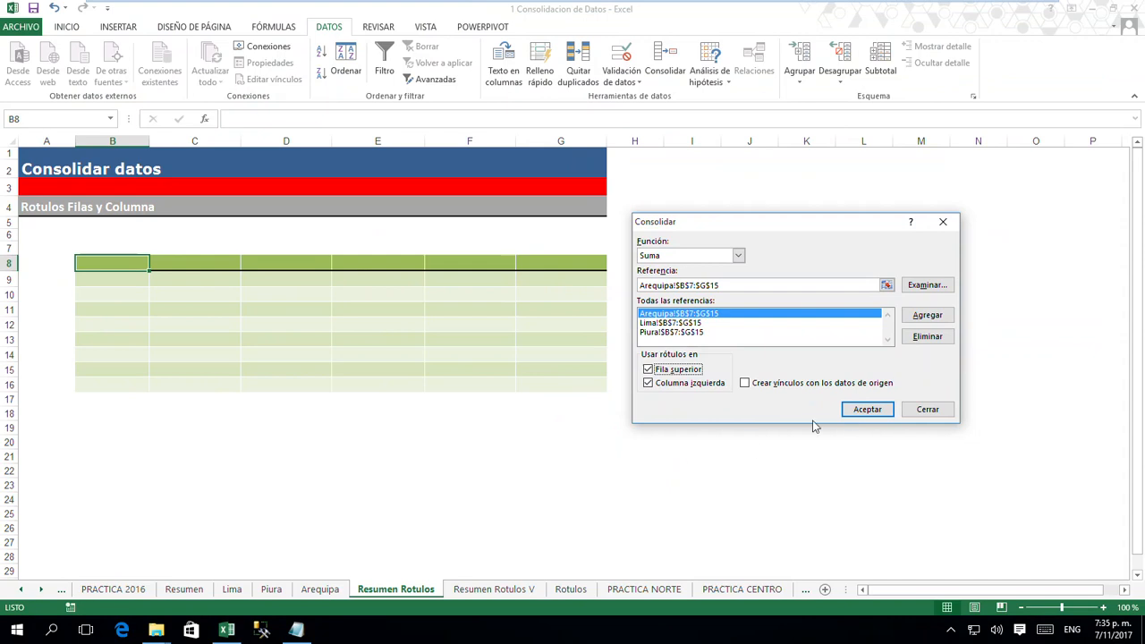
left_click(867, 409)
left_click(507, 483)
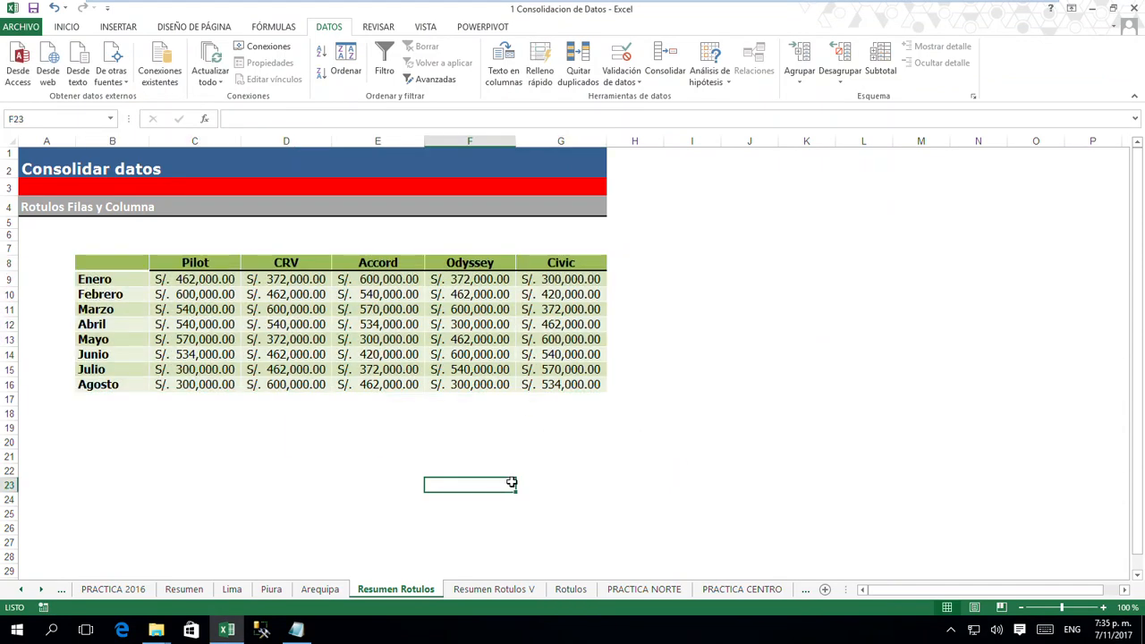
- Check the consolidated Civic value for Enero against the Lima, Piura and Arequipa sheets, returning to Resumen Rotulos
left_click(567, 263)
left_click(563, 279)
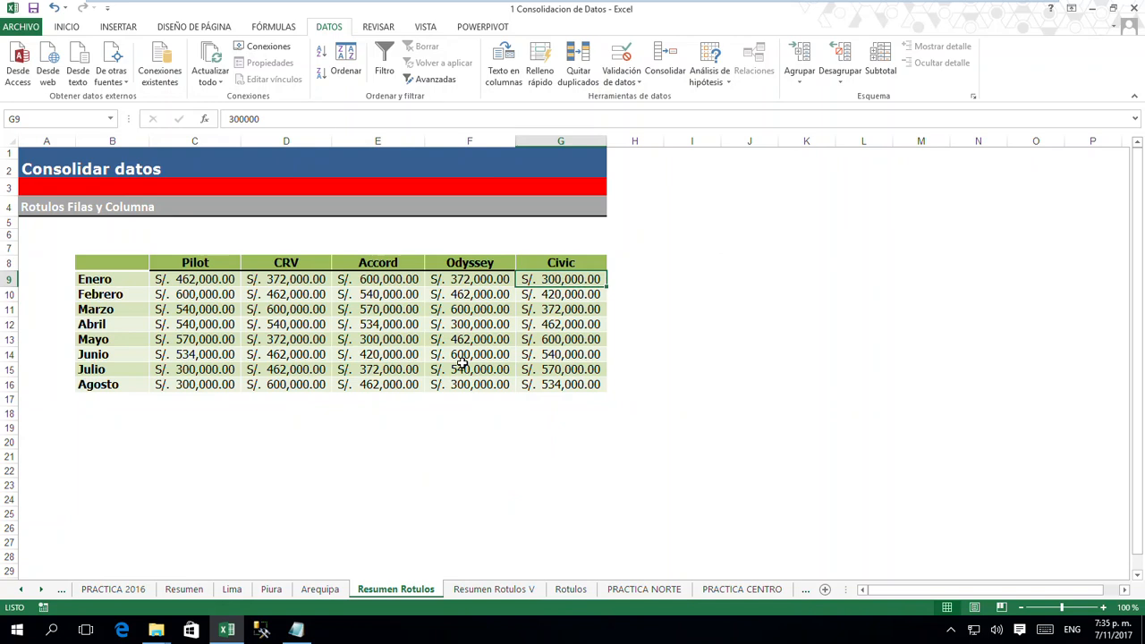
left_click(231, 590)
left_click(271, 590)
left_click(320, 589)
left_click(395, 589)
- Start a Suma consolidation at cell B8 of Resumen Rotulos V and add Lima!$B$7:$G$15 as a reference
left_click(498, 594)
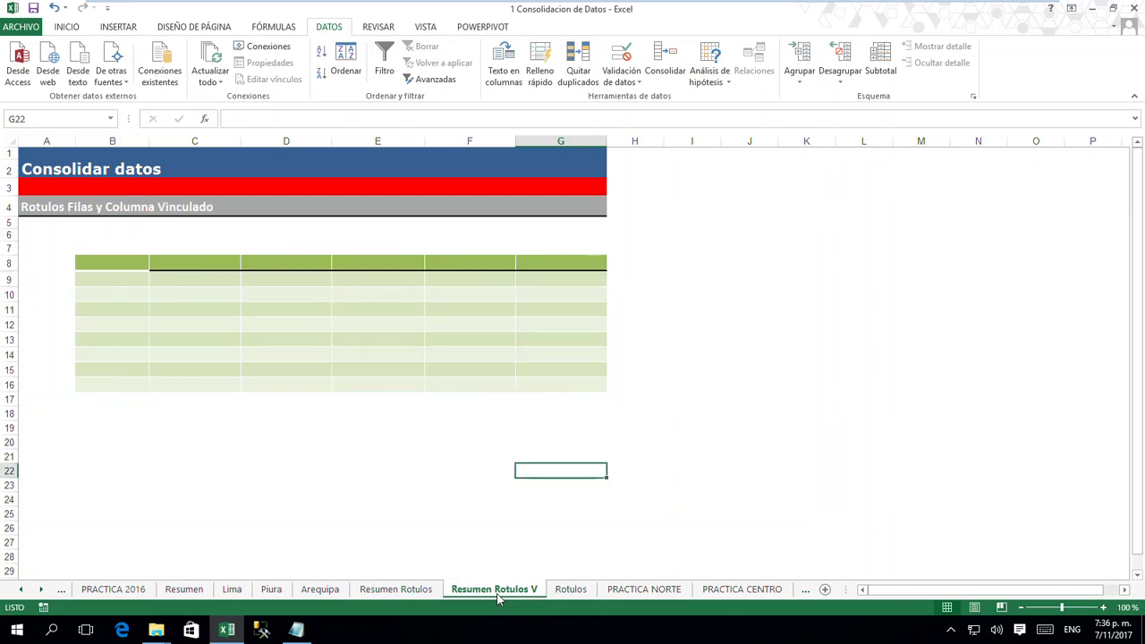
left_click(119, 258)
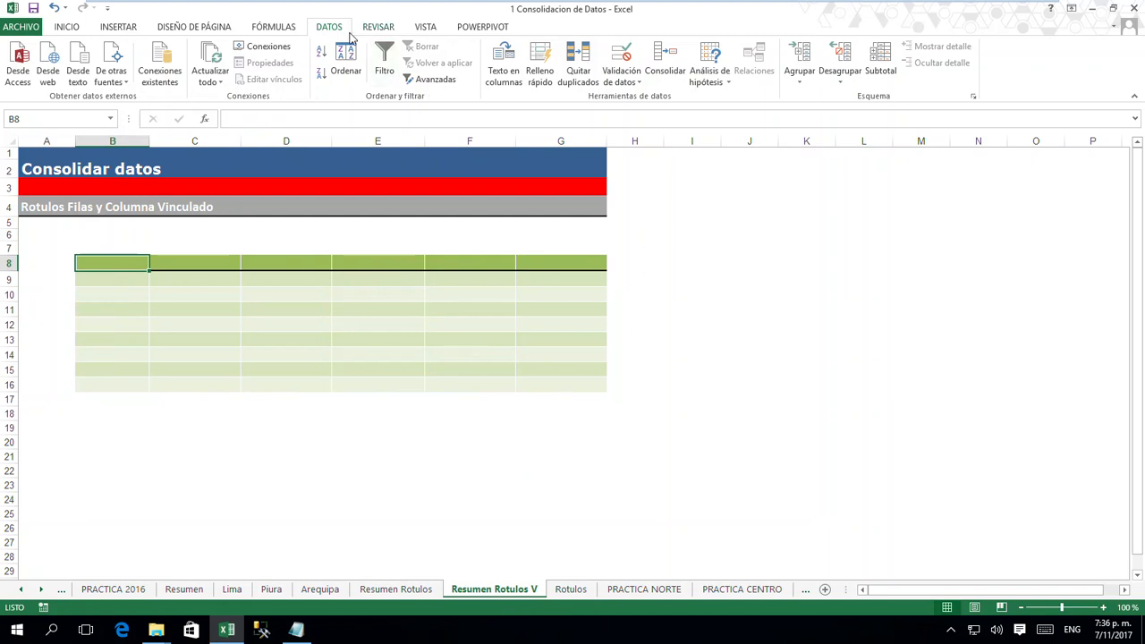
left_click(665, 64)
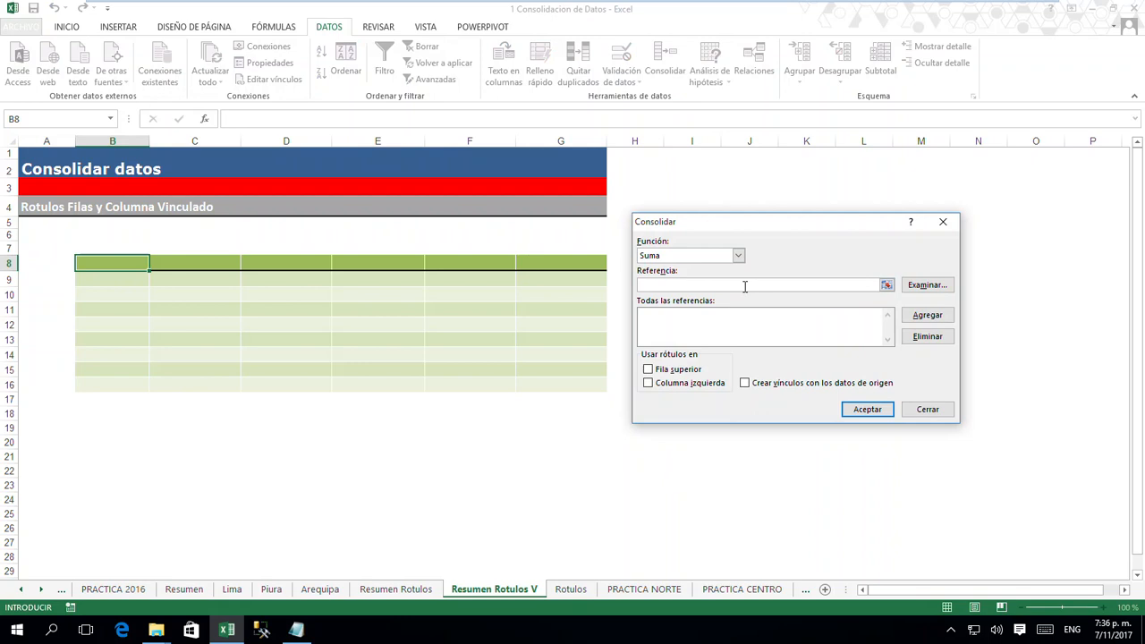
left_click(232, 588)
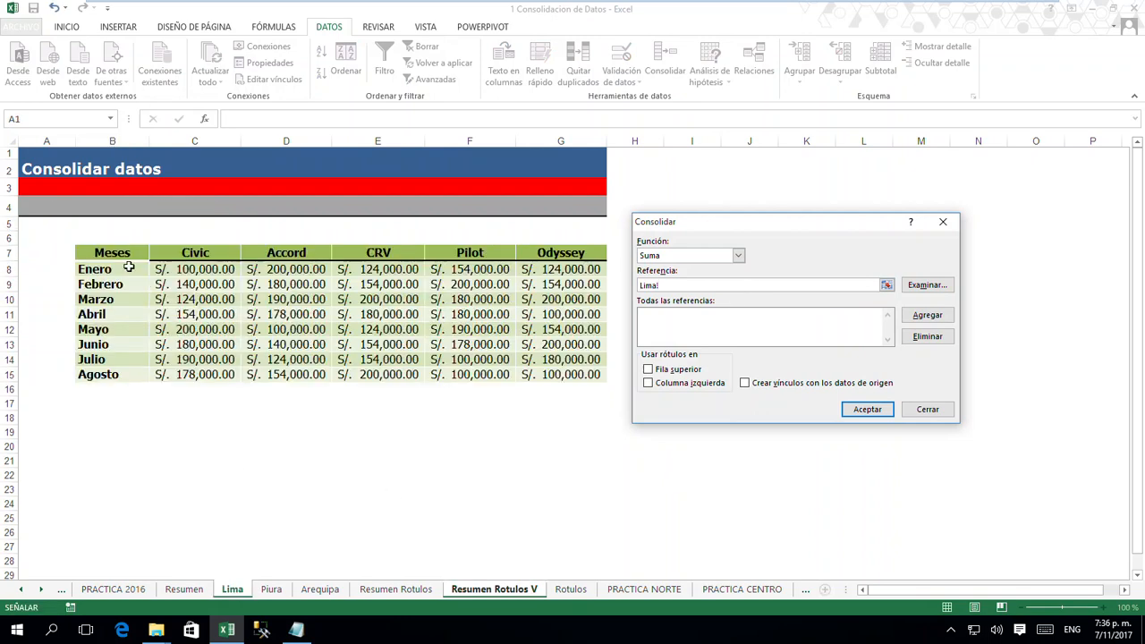
left_click_drag(122, 252, 588, 374)
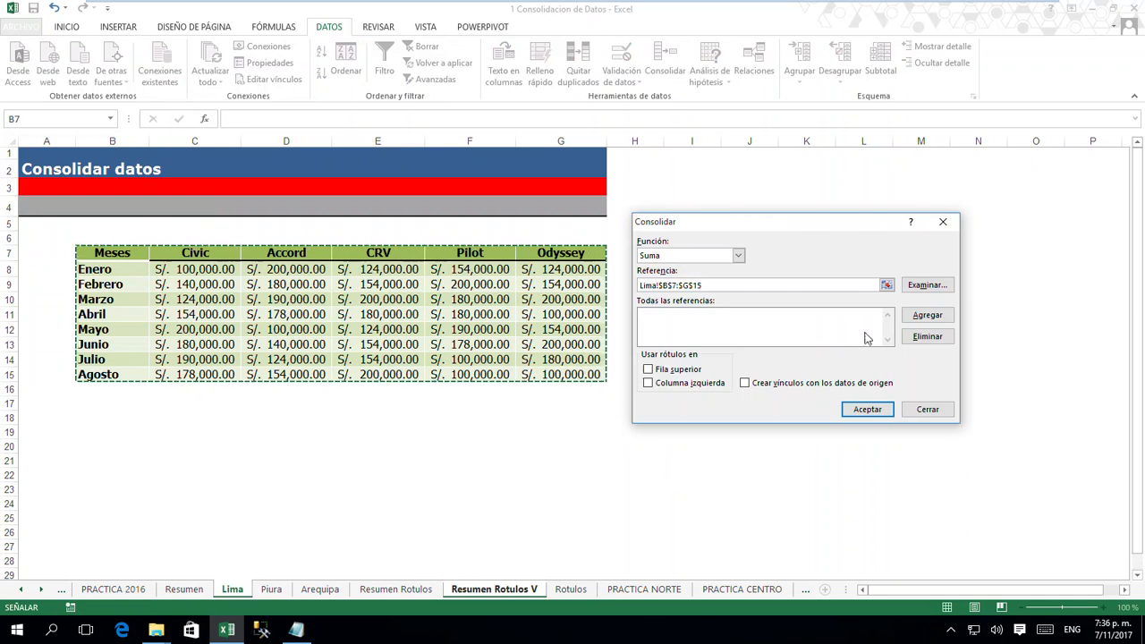
left_click(927, 320)
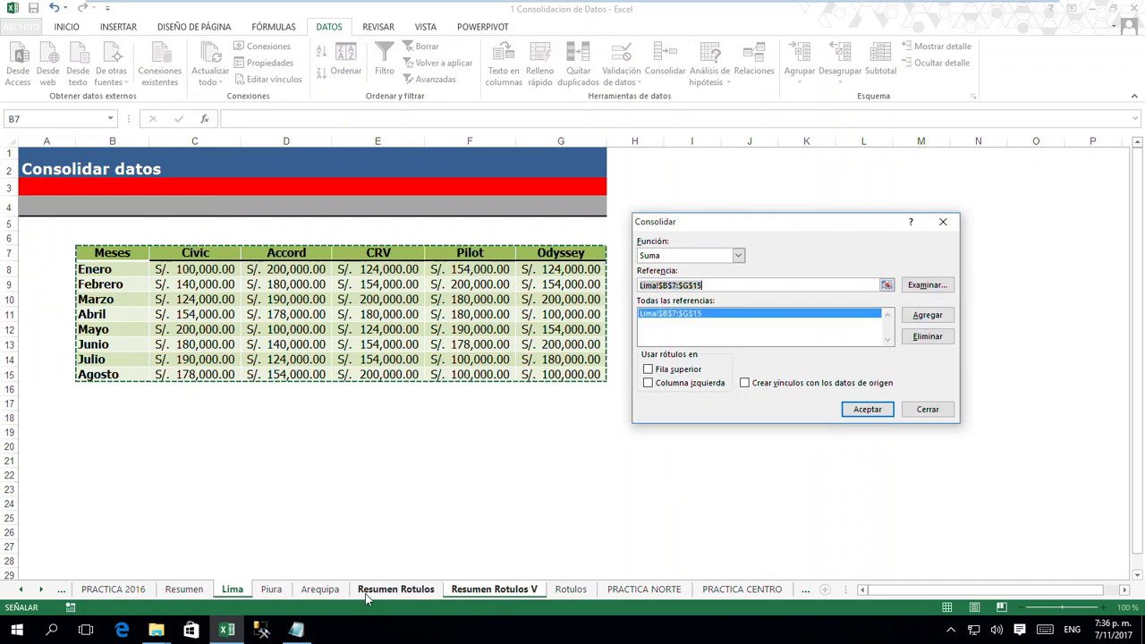
- Add the Piura!$B$7:$G$15 and Arequipa!$B$7:$G$15 ranges to the consolidation references
left_click(272, 589)
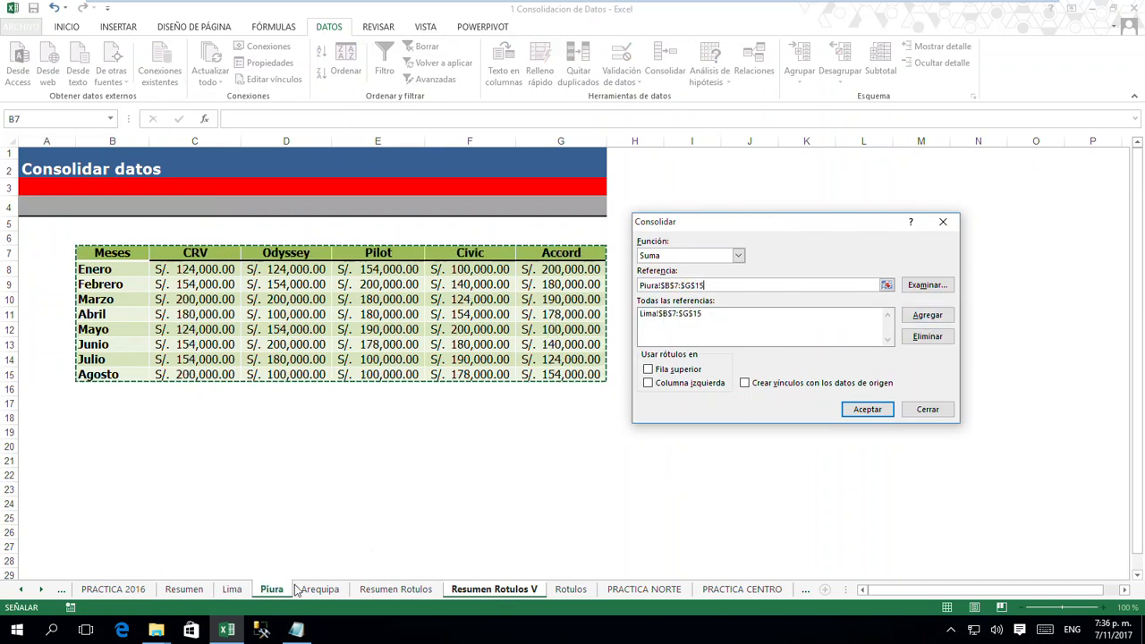
left_click(919, 319)
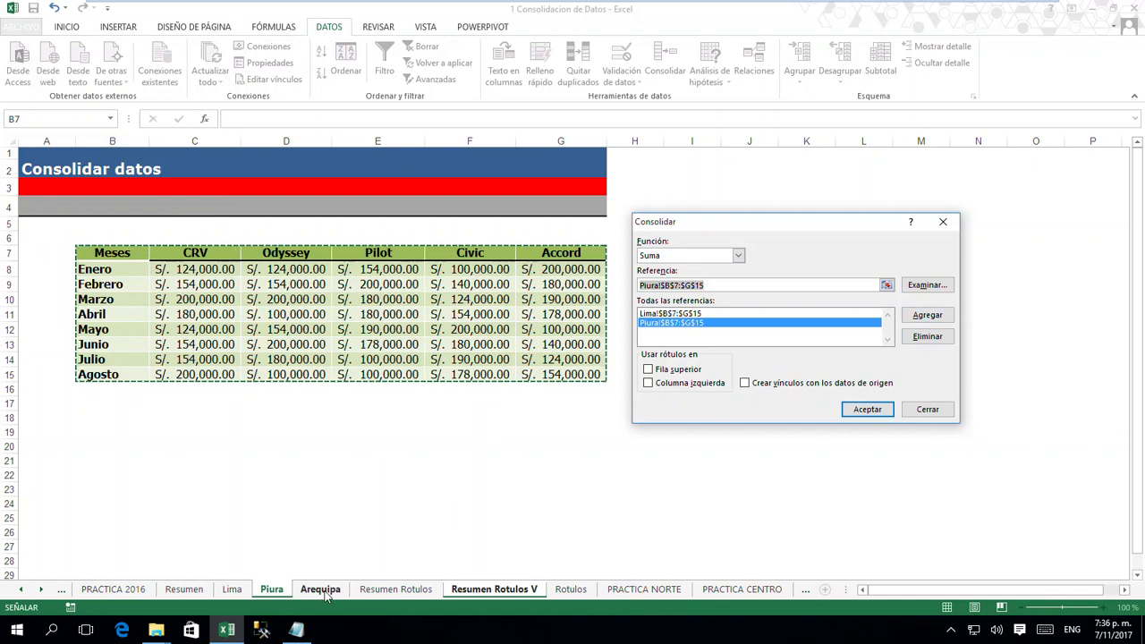
left_click(319, 590)
left_click(923, 317)
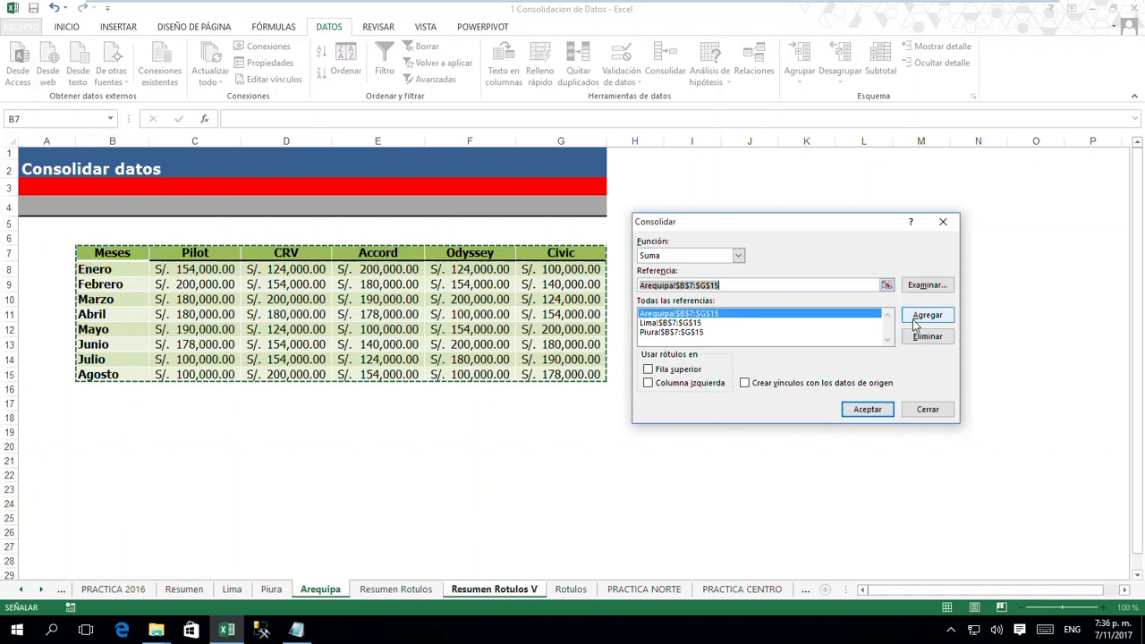
- Use labels from Fila superior and Columna izquierda and enable Crear vínculos con los datos de origen for Resumen Rotulos V
left_click(648, 369)
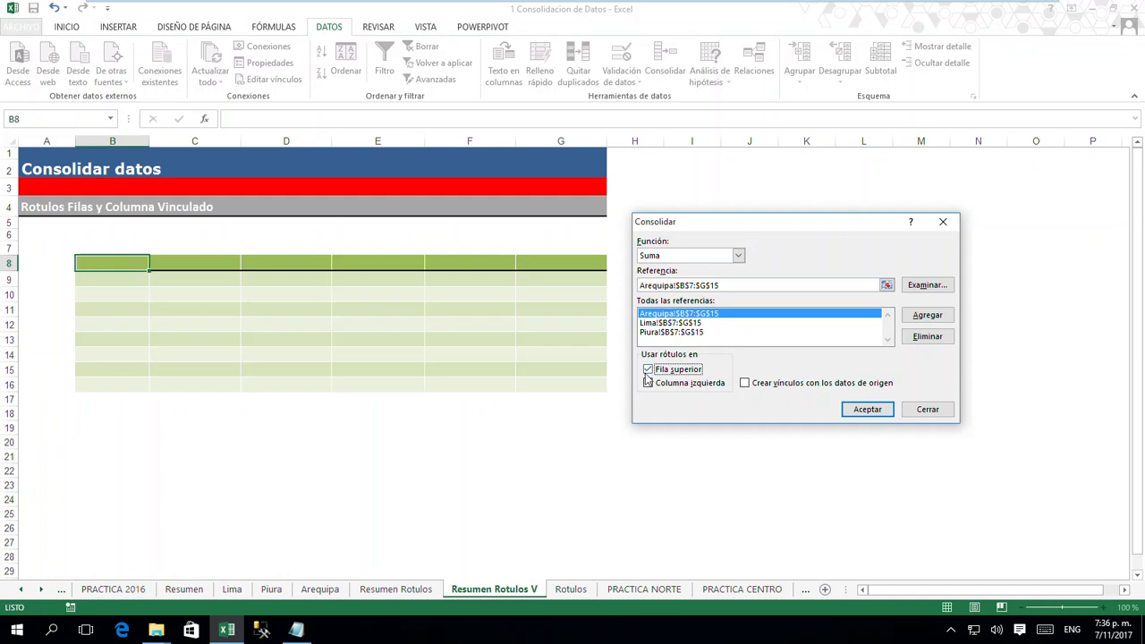
left_click(648, 385)
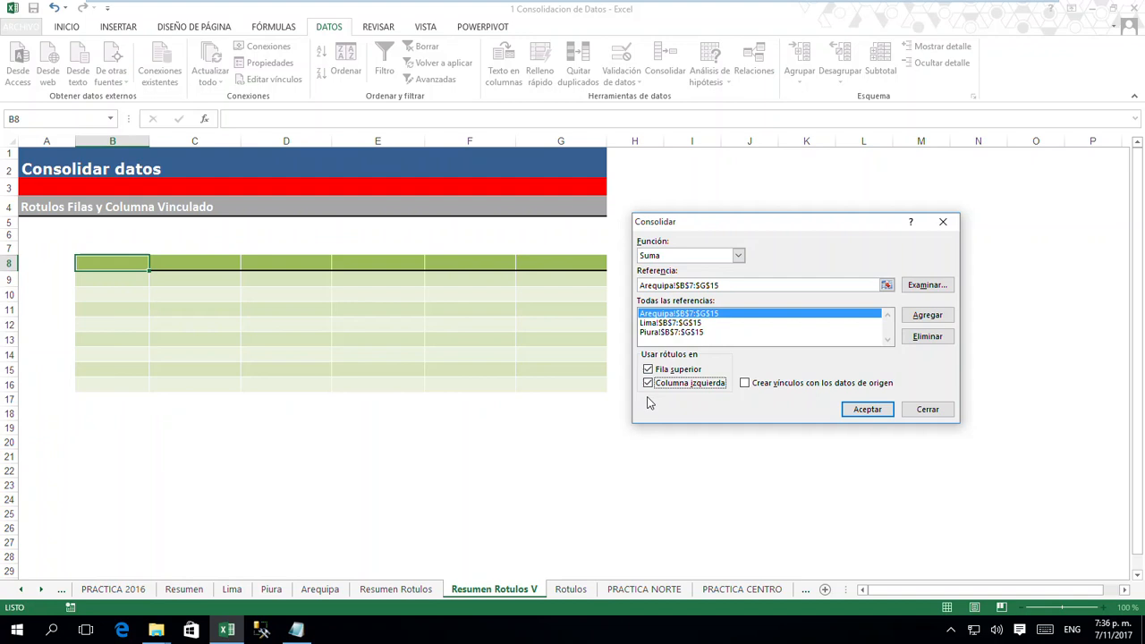
left_click(745, 385)
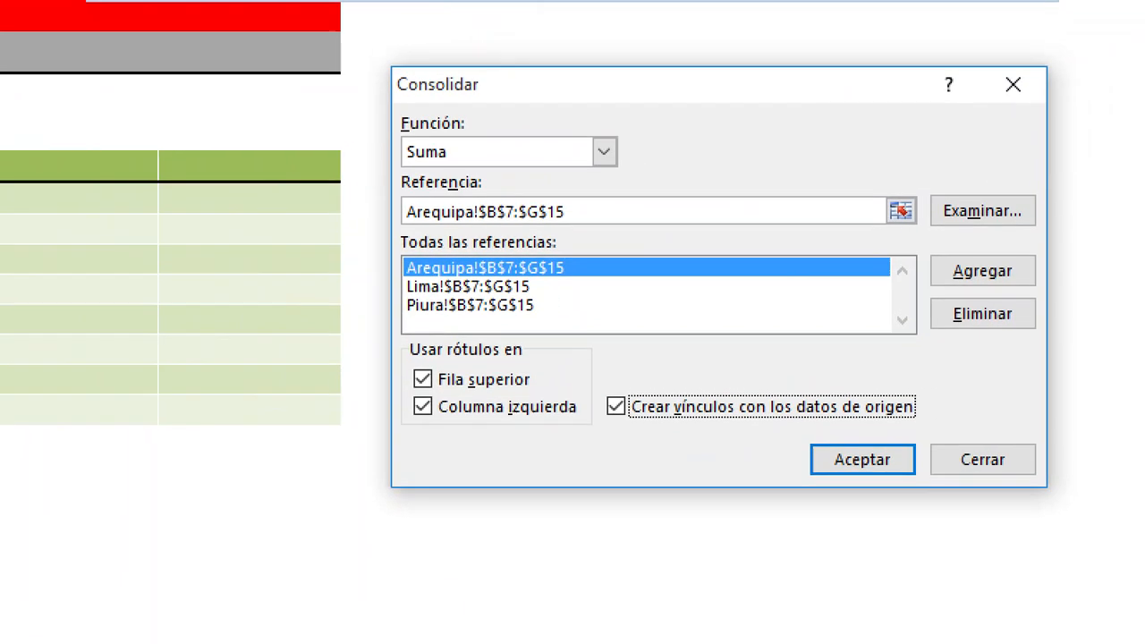
- Mark the reference list, the label options and the source-link option with red boxes
mouse_move(395, 248)
left_mouse_down()
mouse_move(435, 293)
mouse_move(624, 327)
left_mouse_up()
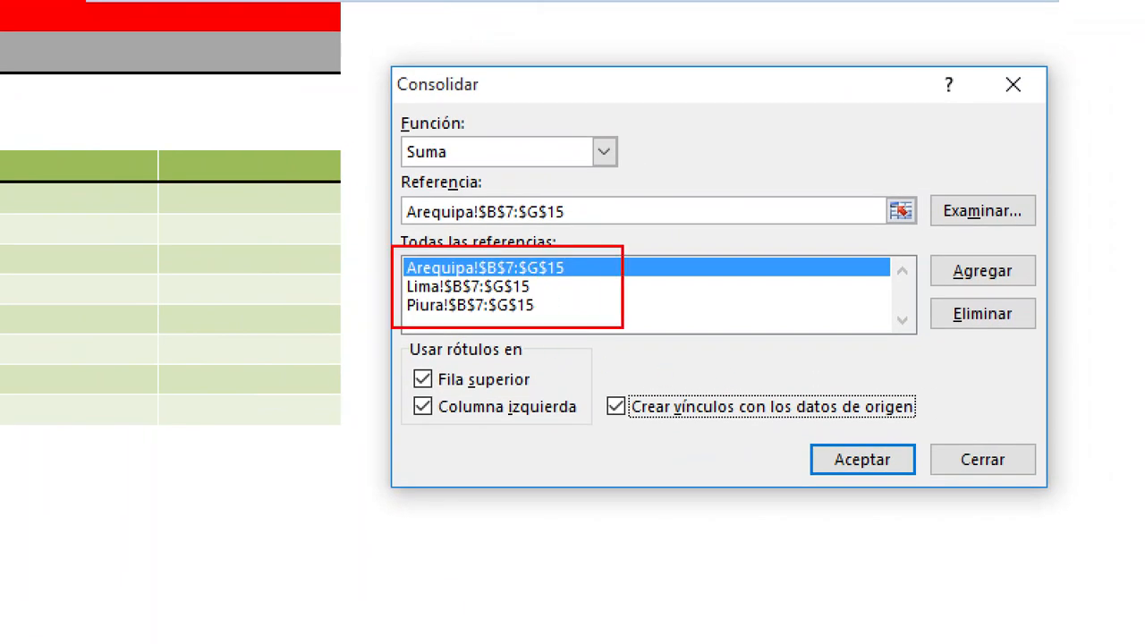
mouse_move(387, 333)
left_mouse_down()
mouse_move(524, 455)
mouse_move(576, 458)
left_mouse_up()
mouse_move(588, 383)
left_mouse_down()
mouse_move(775, 435)
mouse_move(958, 433)
left_mouse_up()
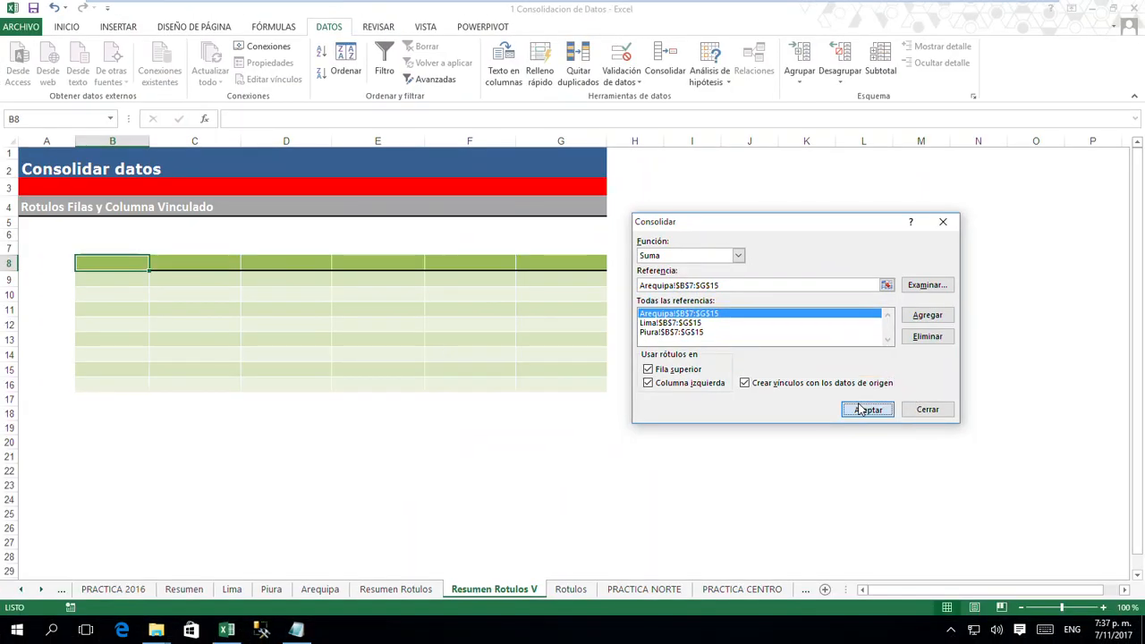
- Run the linked consolidation on Resumen Rotulos V and deselect the resulting table
left_click(862, 459)
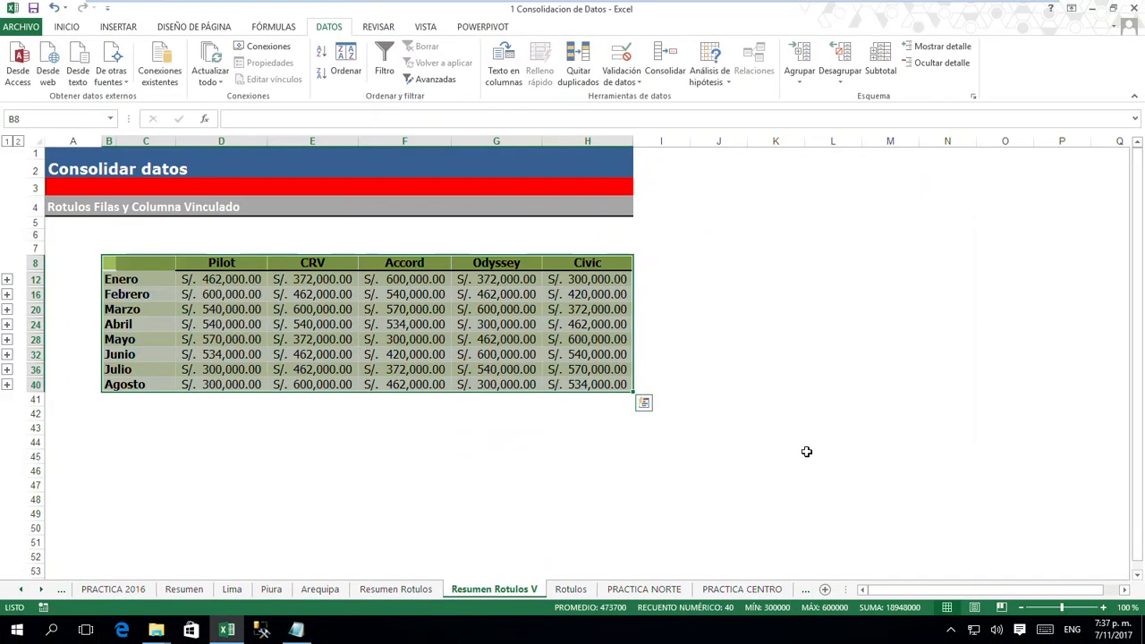
left_click(490, 458)
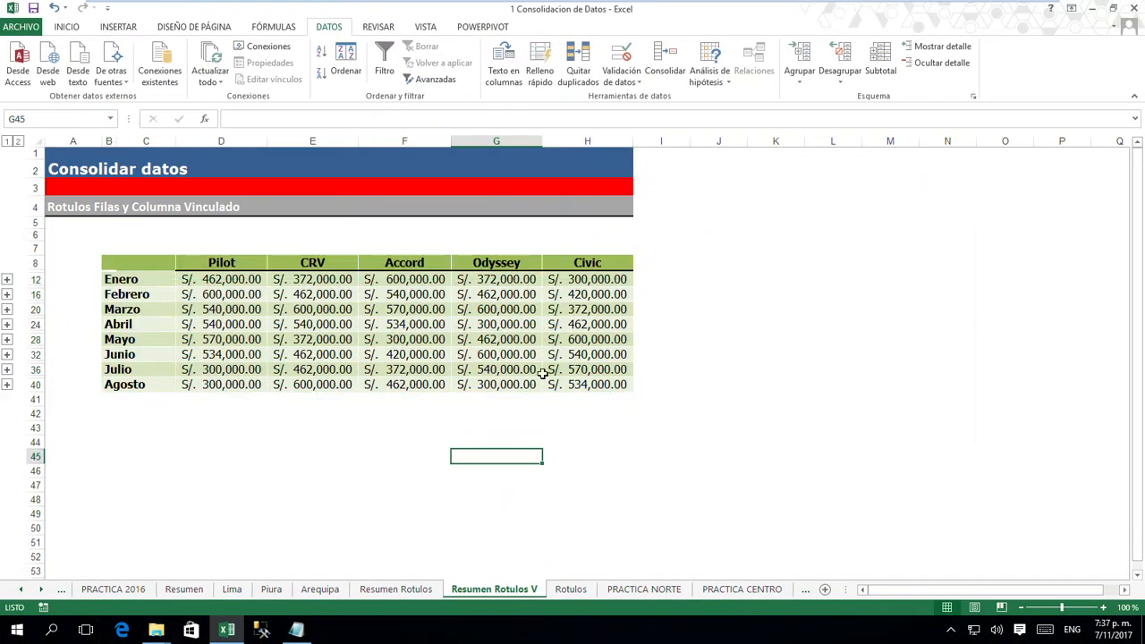
- Set the Civic value for Enero on the Lima sheet to 200,000 and check the linked total on Resumen Rotulos V
left_click(582, 281)
left_click(232, 589)
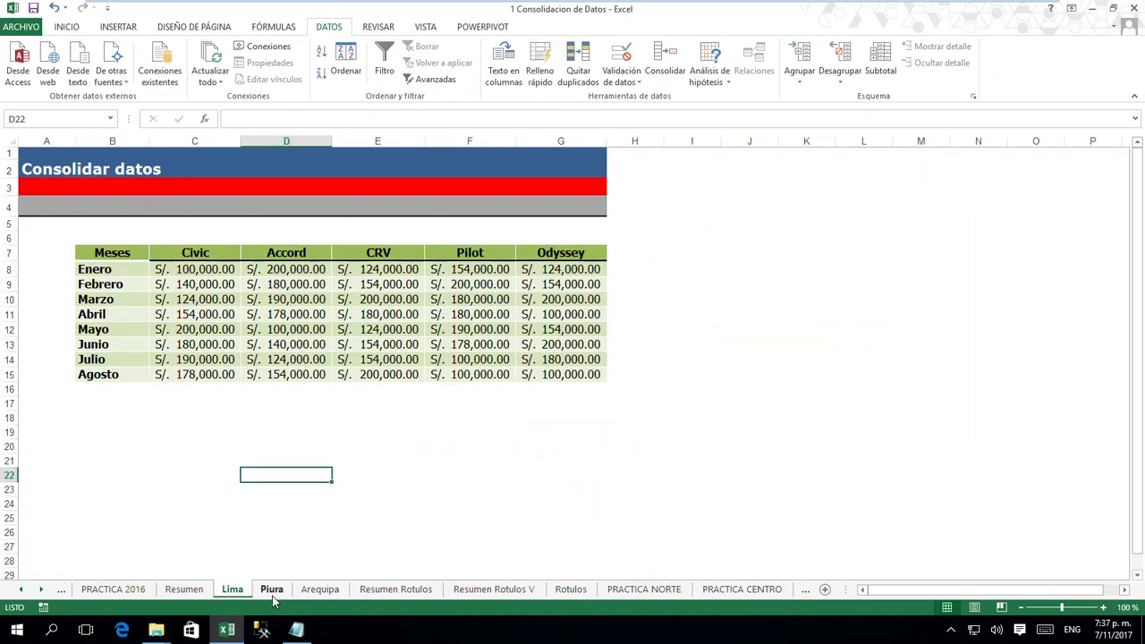
left_click(200, 271)
type("200")
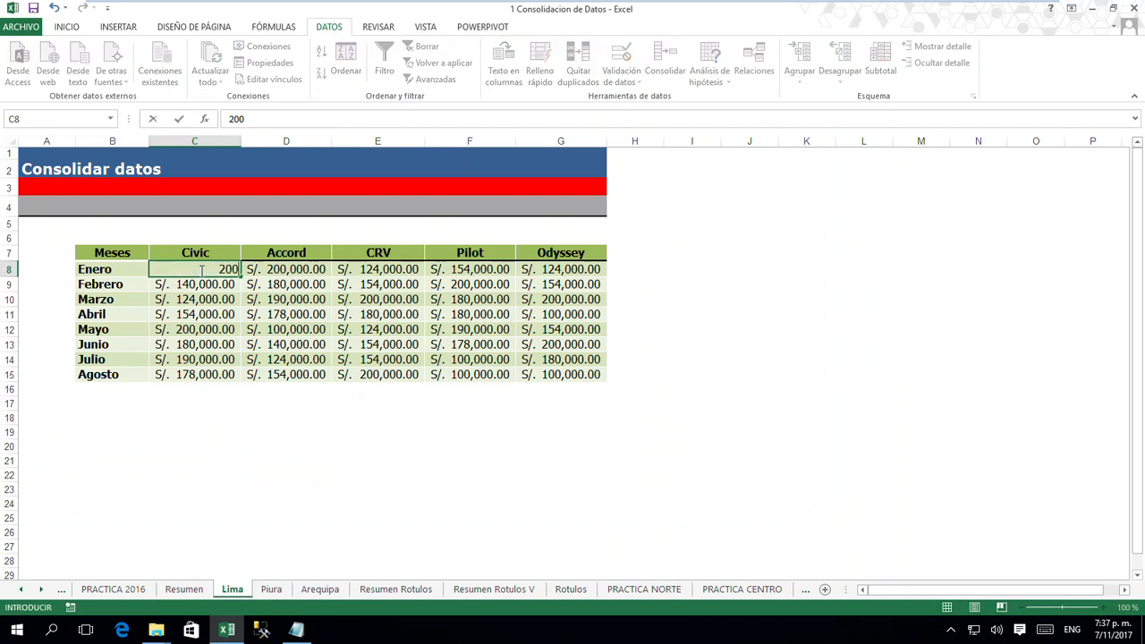
type(",000")
key("Return")
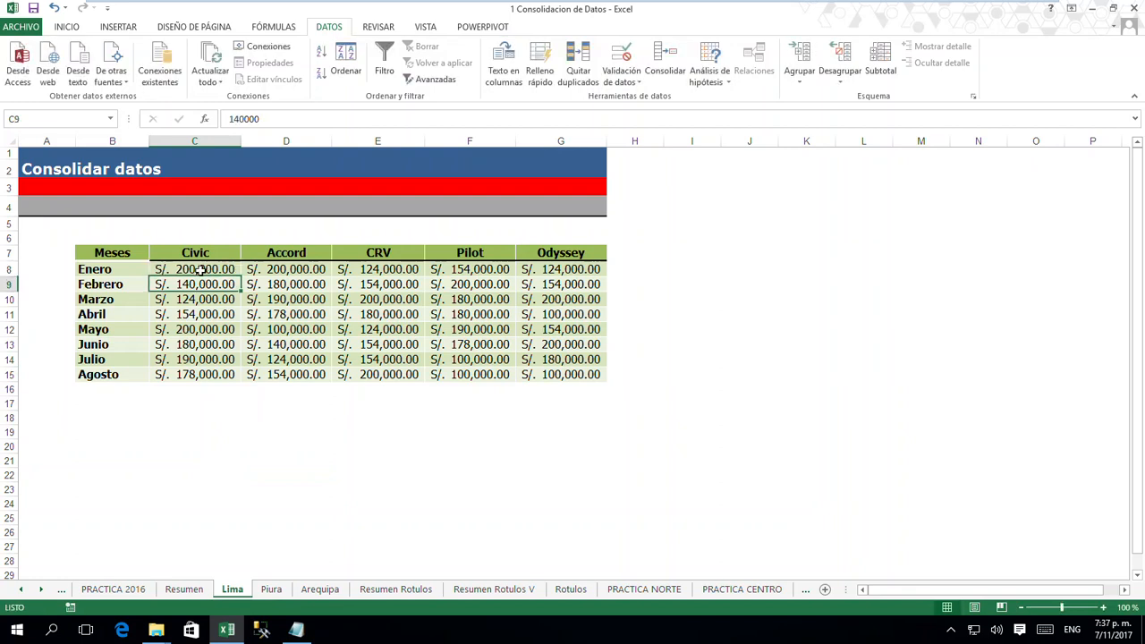
left_click(503, 592)
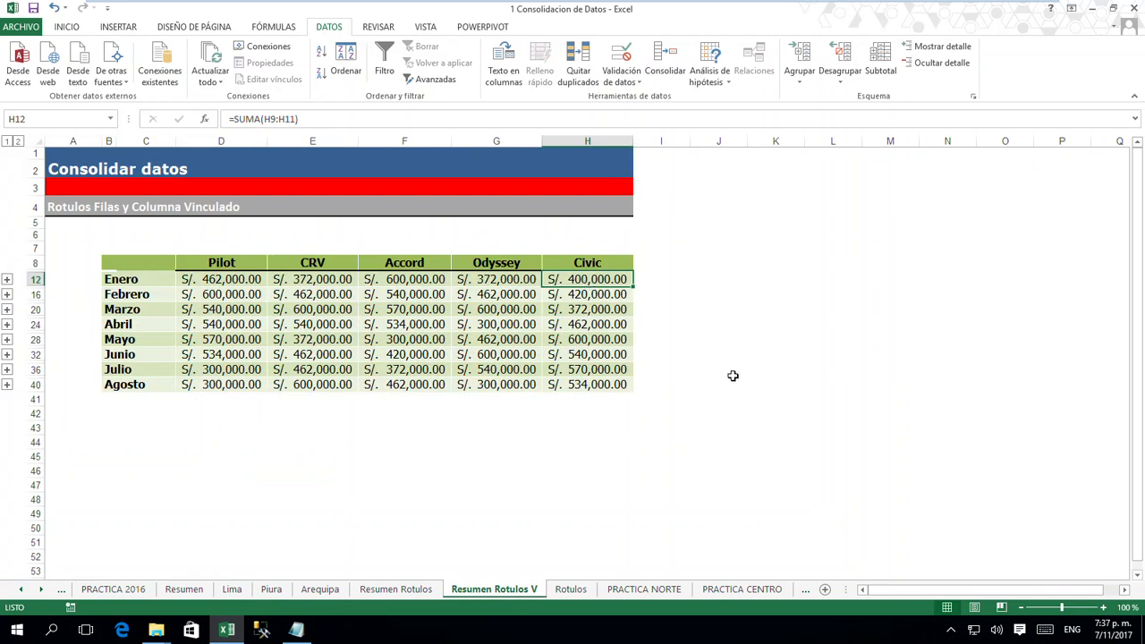
left_click(243, 263)
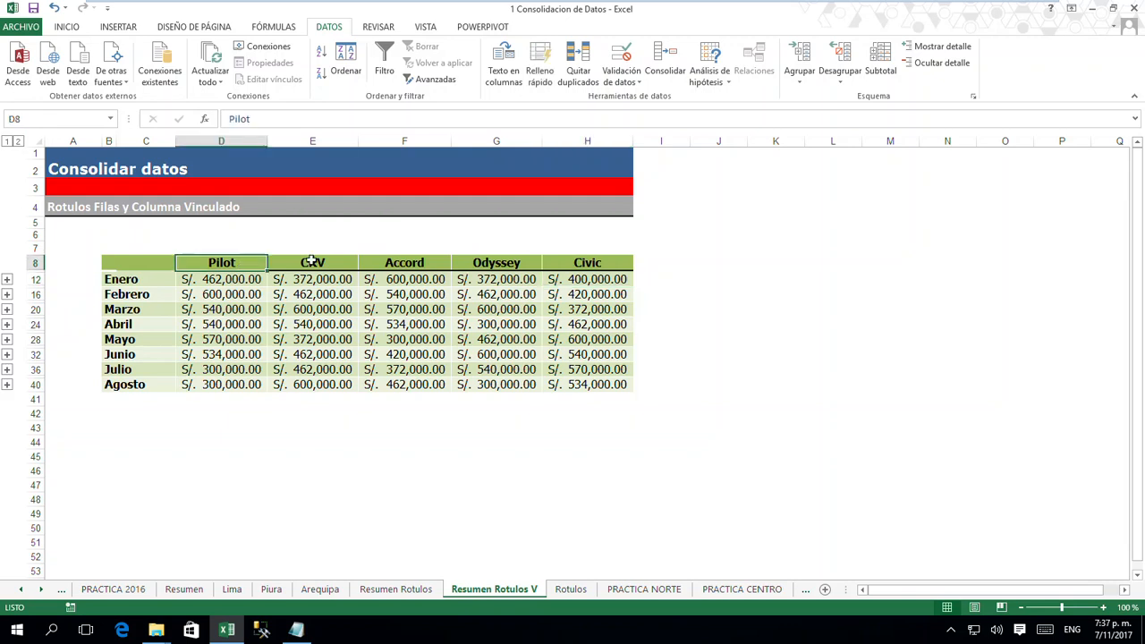
- Examine the three source tables on the Rotulos sheet, comparing the order of their months and car models
left_click(571, 590)
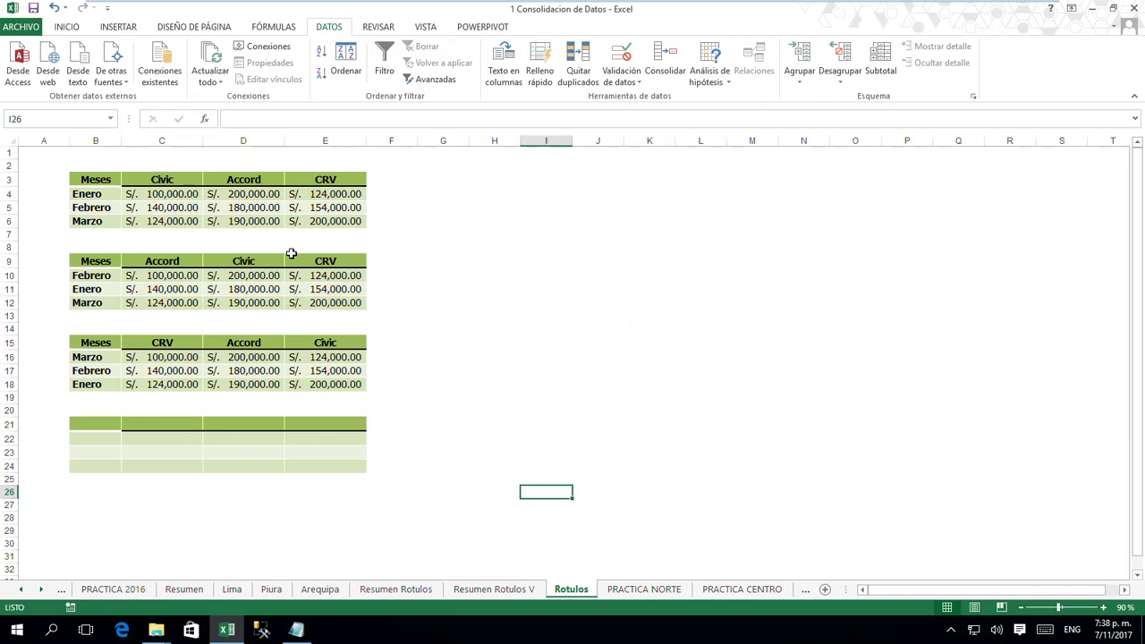
left_click_drag(107, 179, 325, 222)
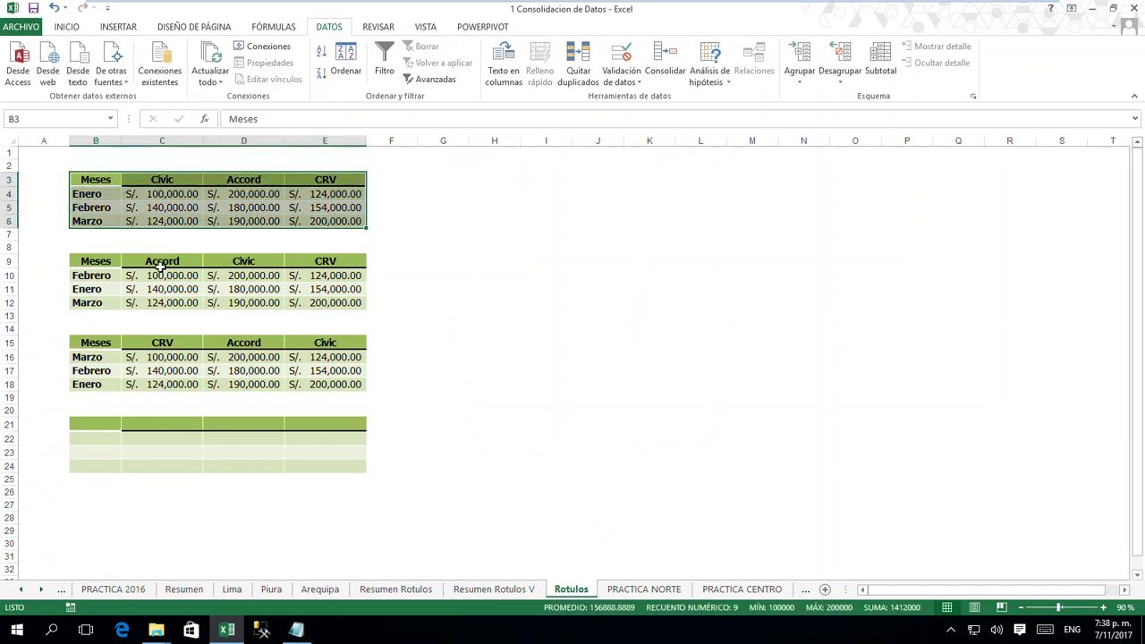
left_click_drag(99, 262, 336, 311)
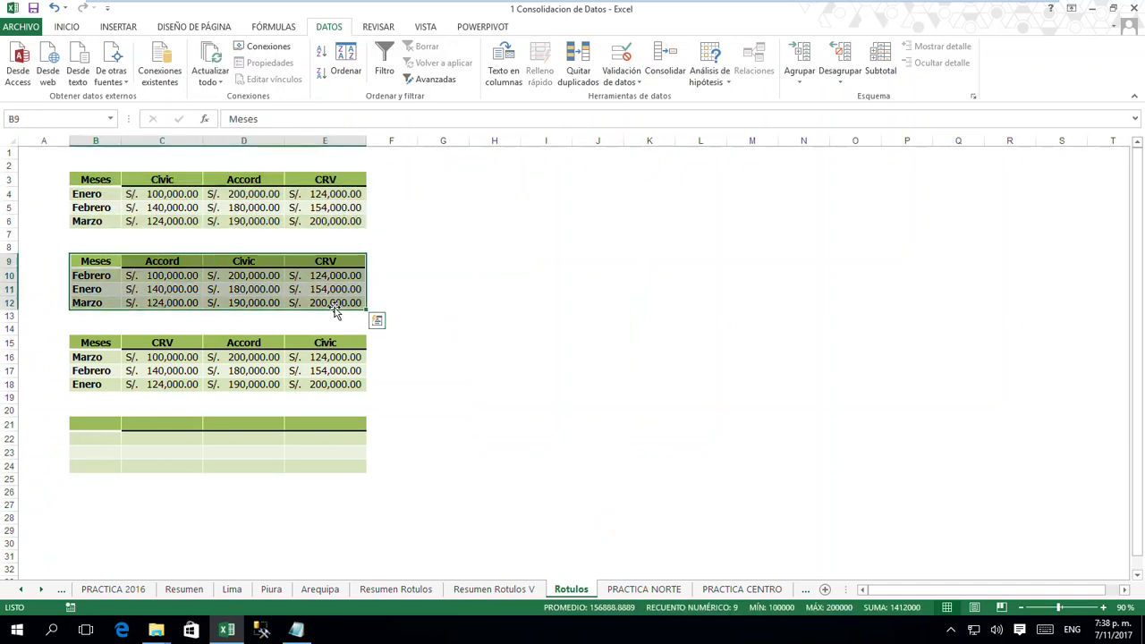
left_click_drag(98, 343, 324, 391)
left_click(329, 398)
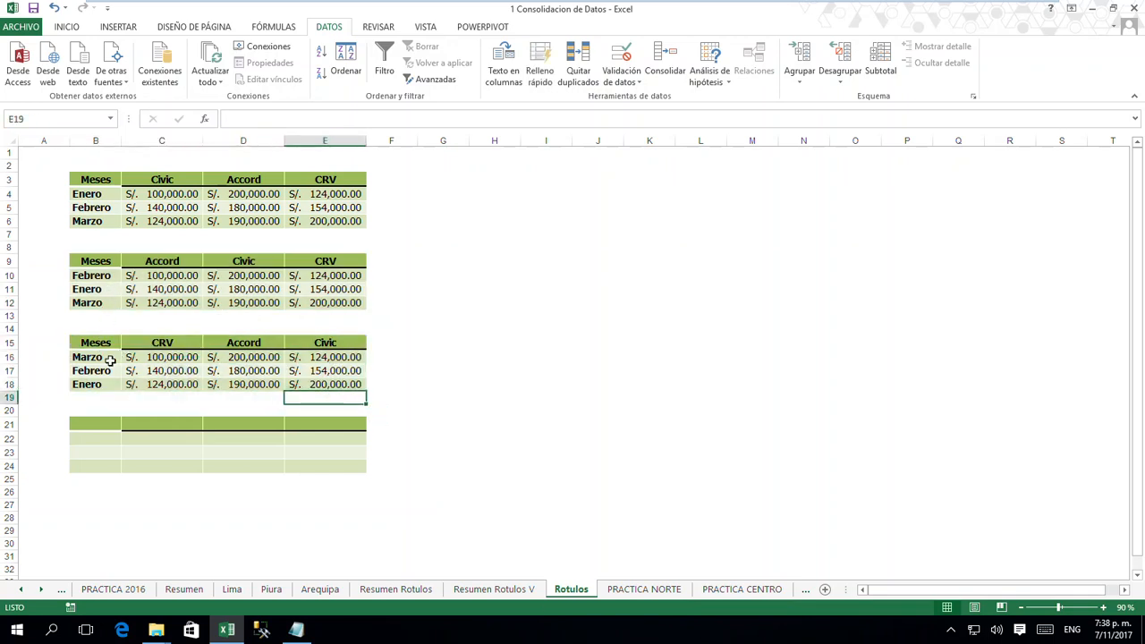
- Start a Suma consolidation at B21 of Rotulos and add $B$3:$E$6, $B$9:$E$12 and $B$15:$E$18 as references
left_click(127, 418)
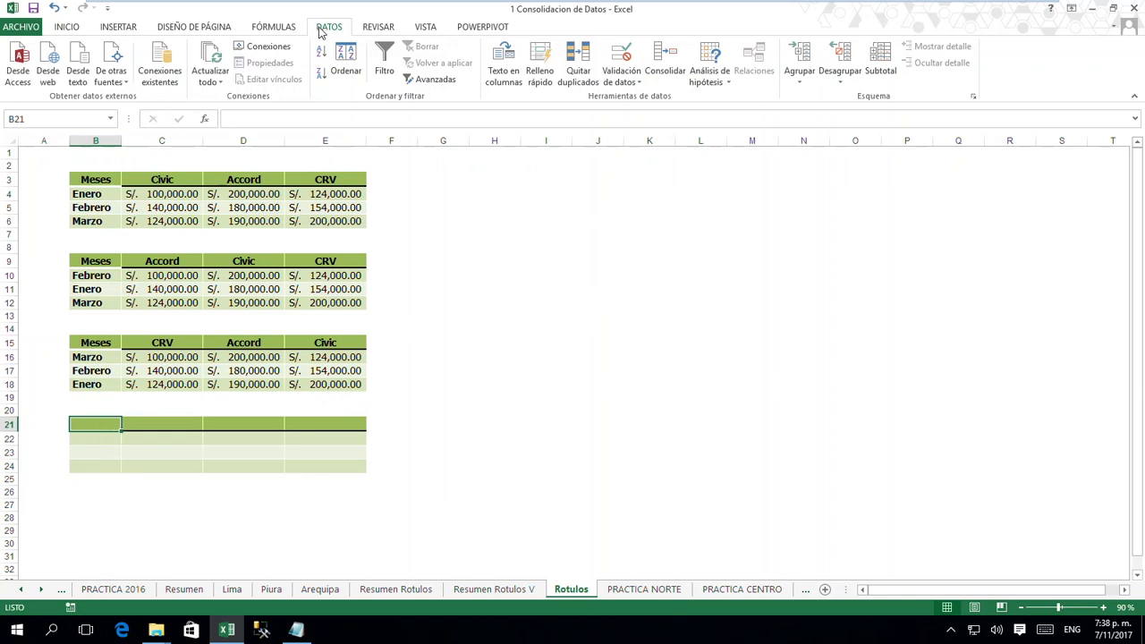
left_click(664, 70)
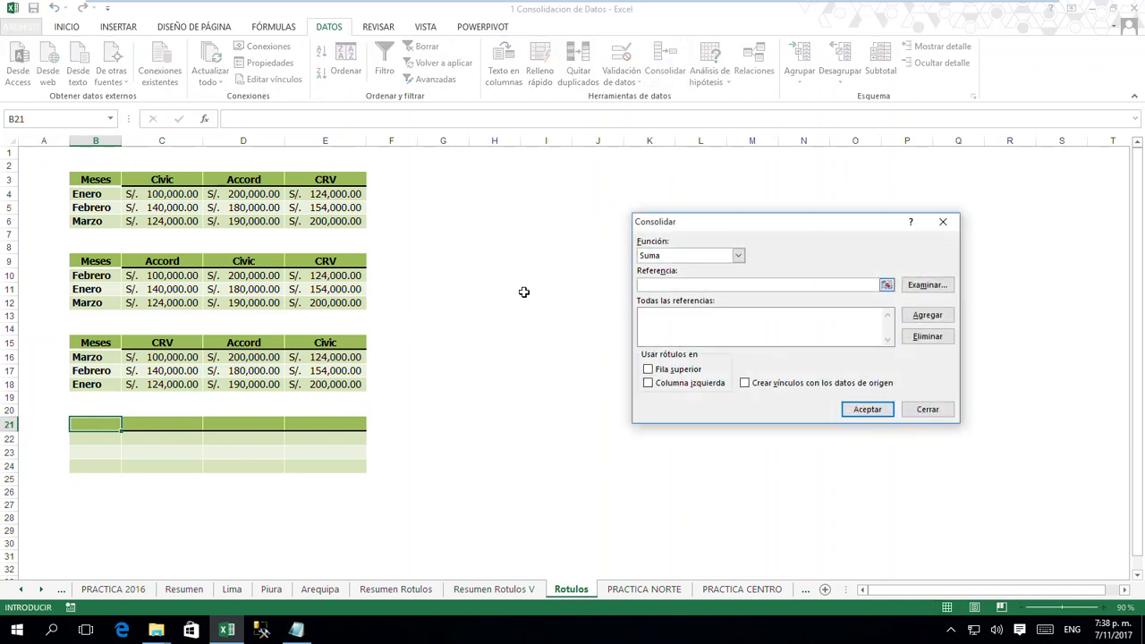
left_click_drag(99, 180, 322, 229)
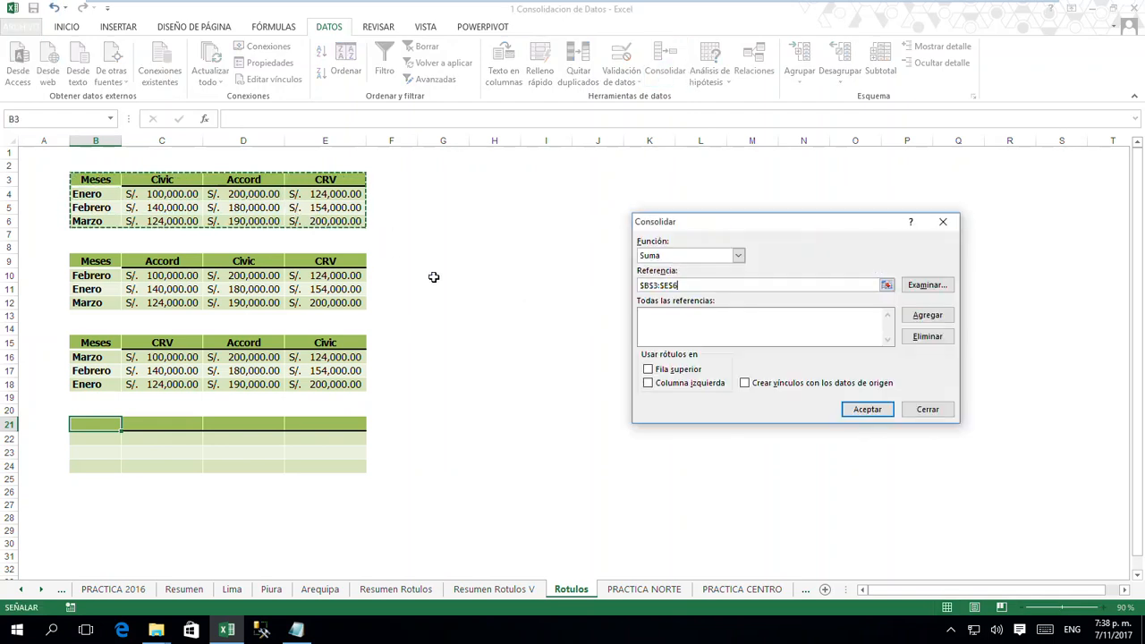
left_click(928, 322)
left_click_drag(95, 259, 330, 305)
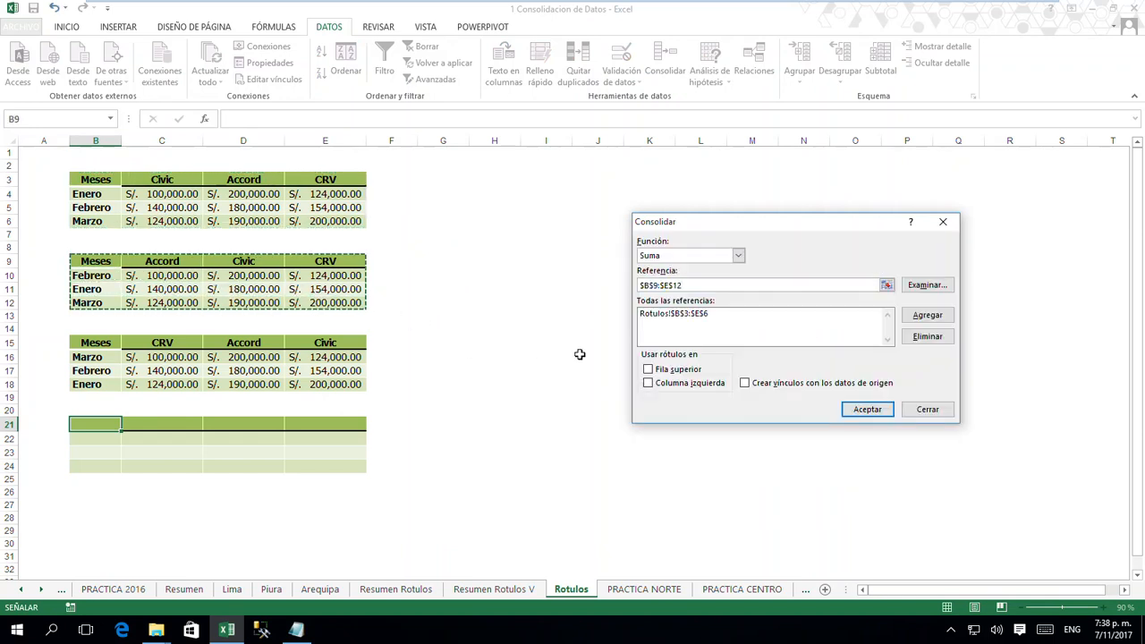
left_click(927, 317)
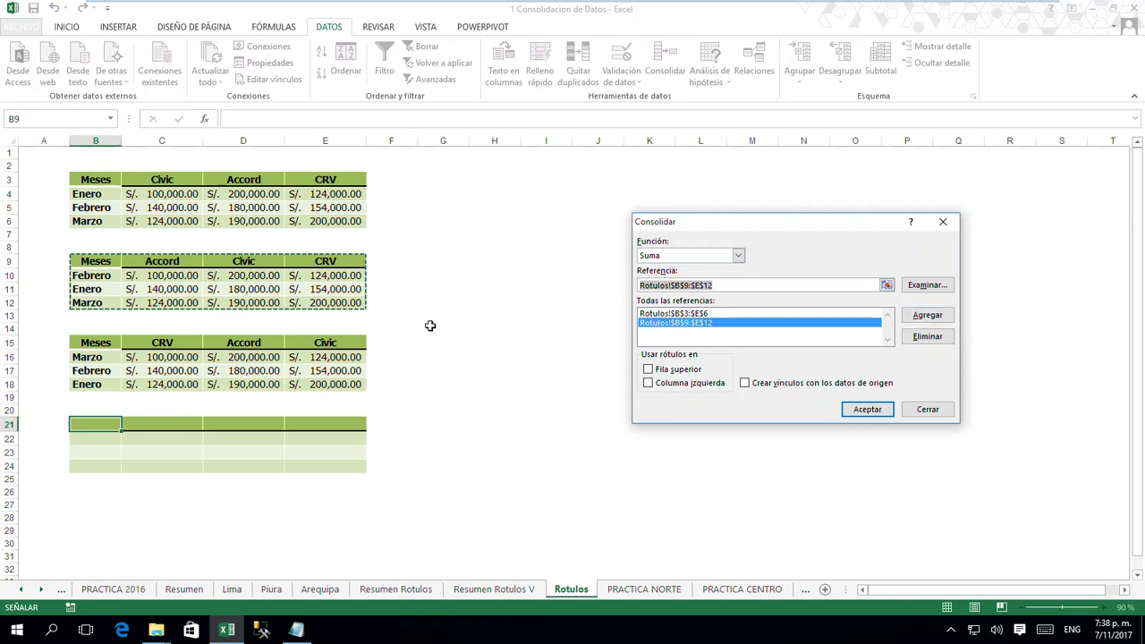
left_click_drag(96, 343, 325, 387)
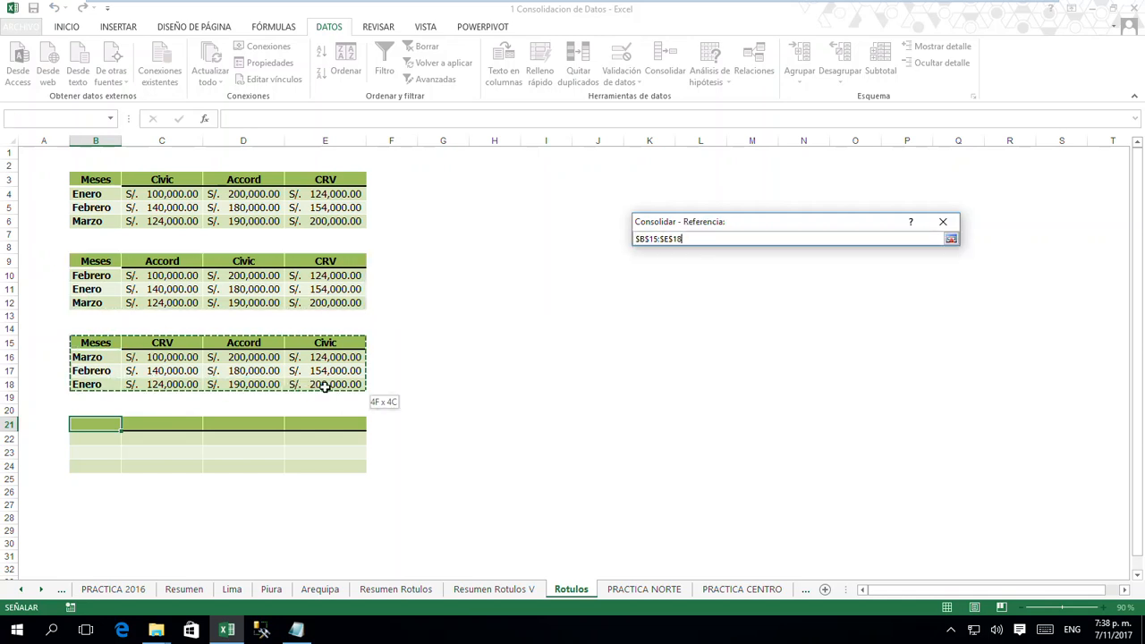
left_click(927, 317)
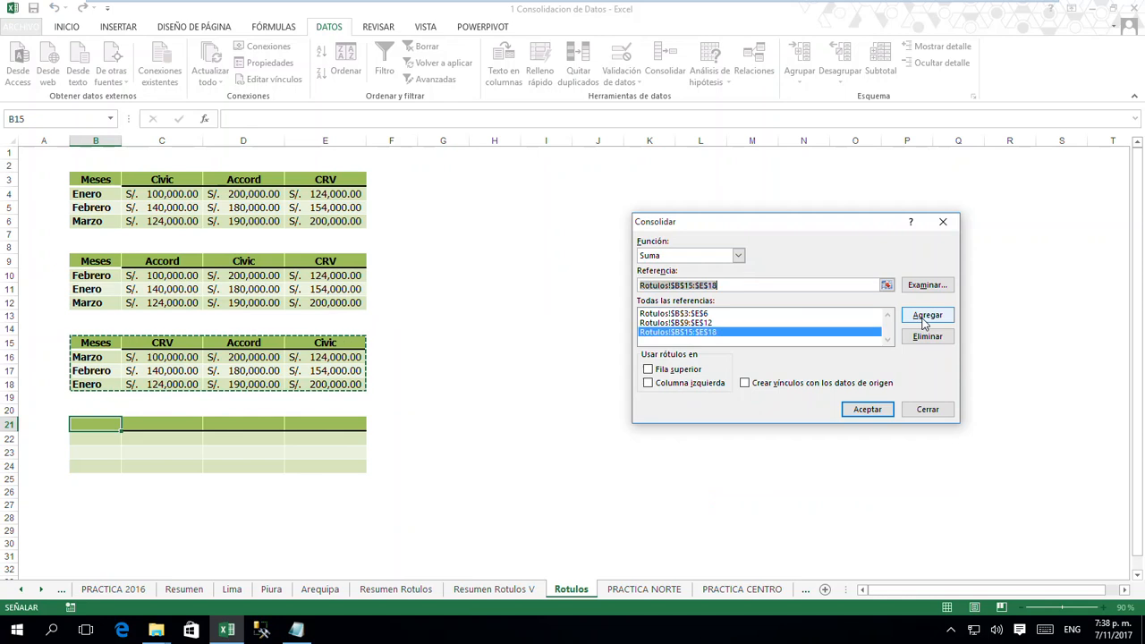
- Use top-row and left-column labels for the Rotulos consolidation and try to run it with links to the source data
left_click(647, 370)
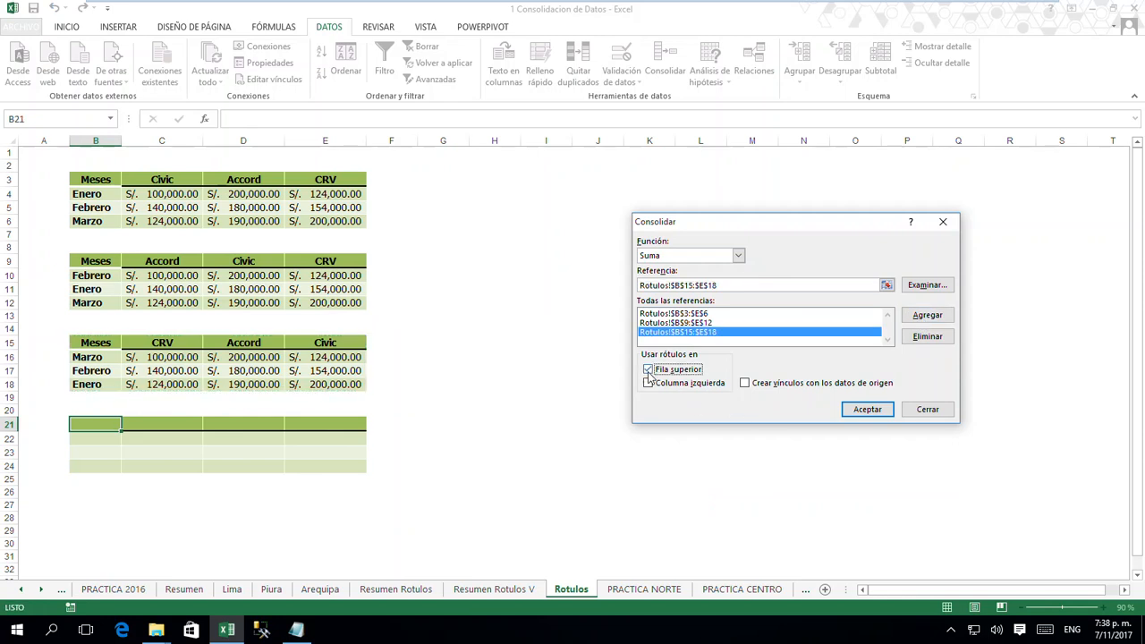
left_click(647, 383)
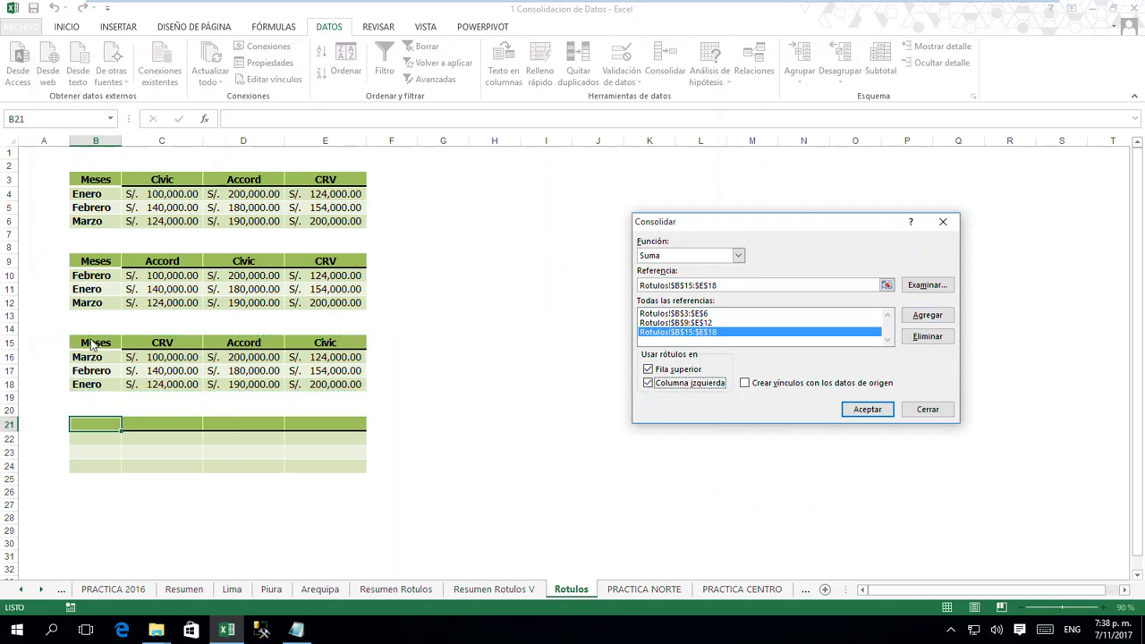
left_click(746, 385)
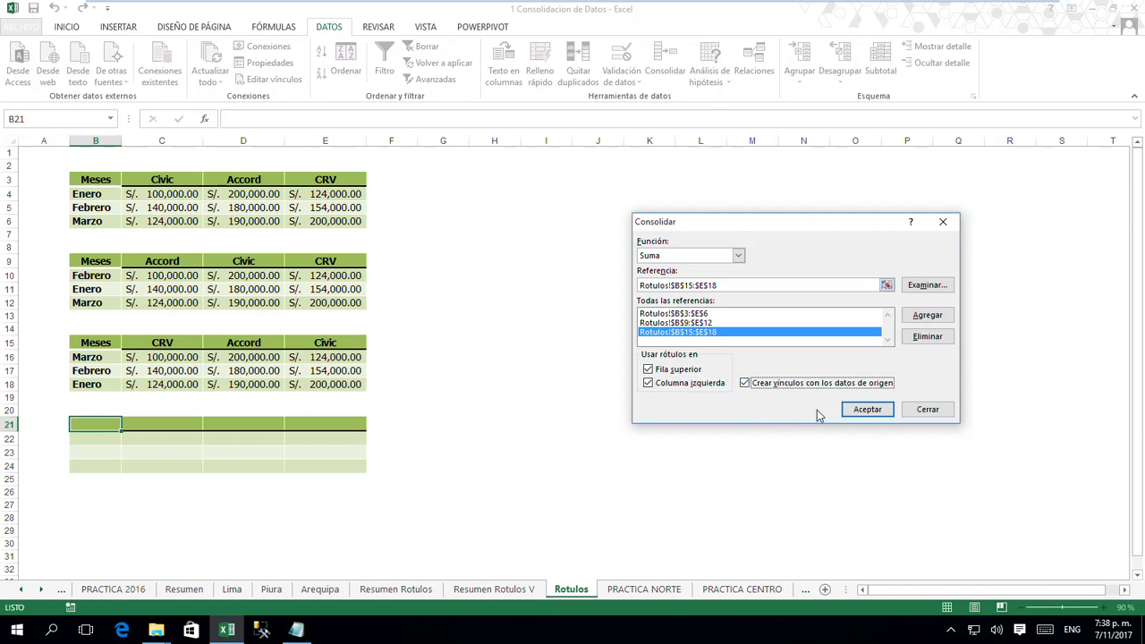
left_click(866, 409)
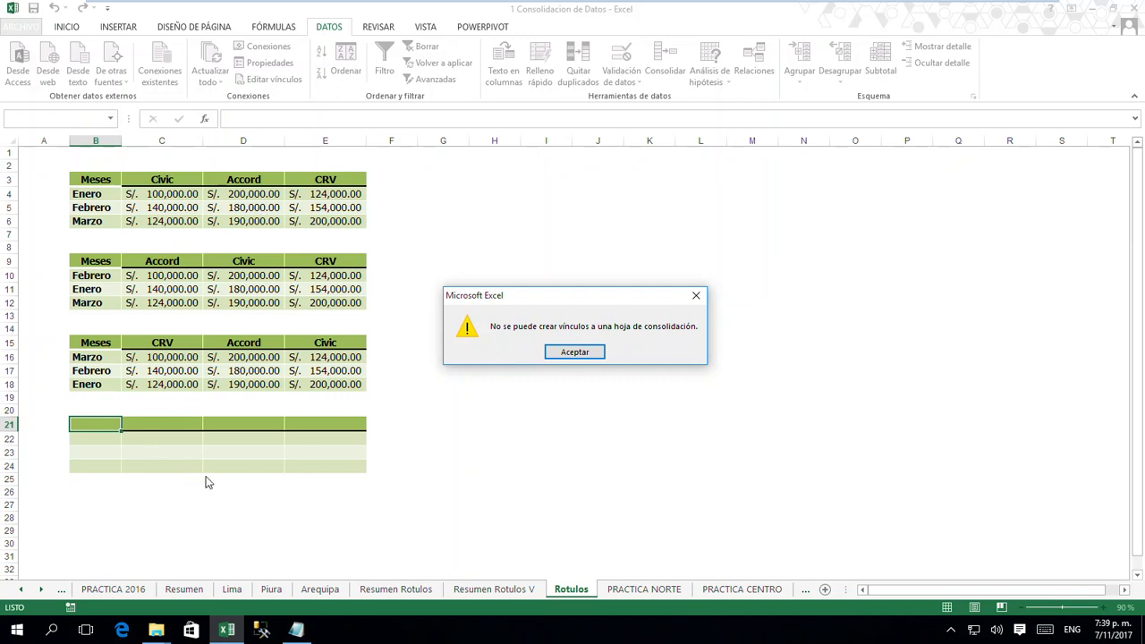
left_click(567, 354)
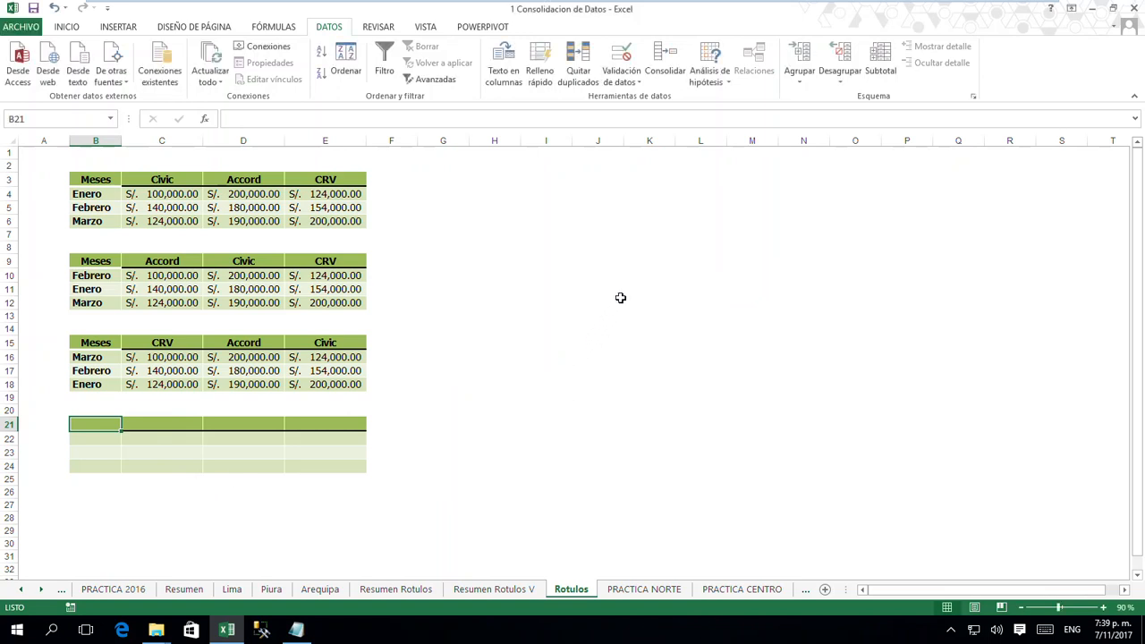
- Rerun the consolidation at B21 of Rotulos without links to the source data and deselect the resulting table
left_click(669, 72)
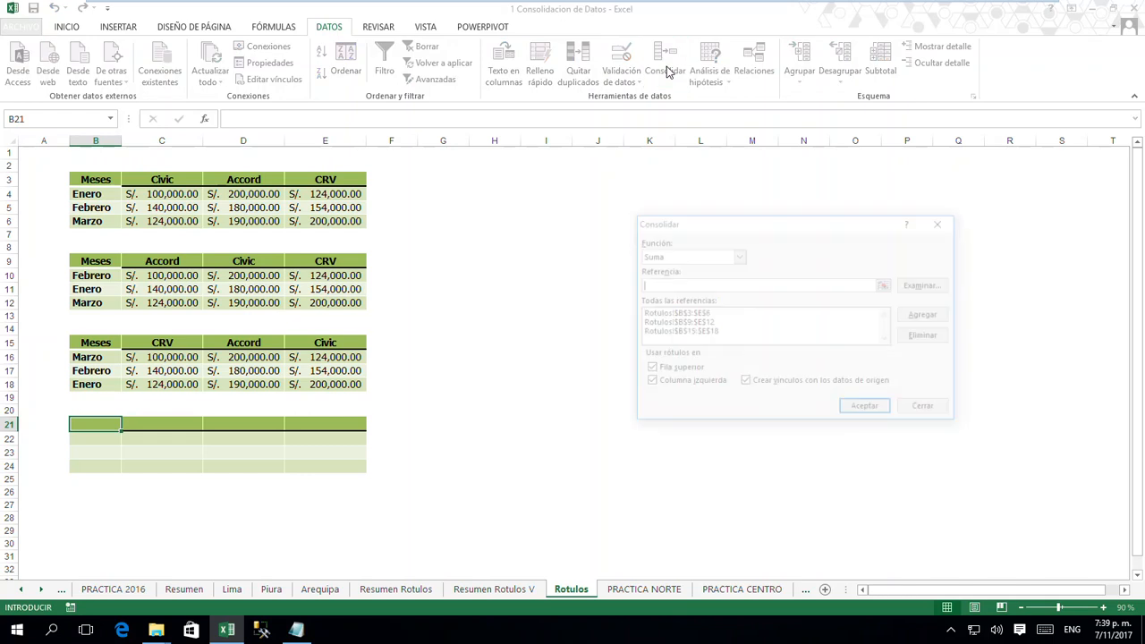
left_click(745, 385)
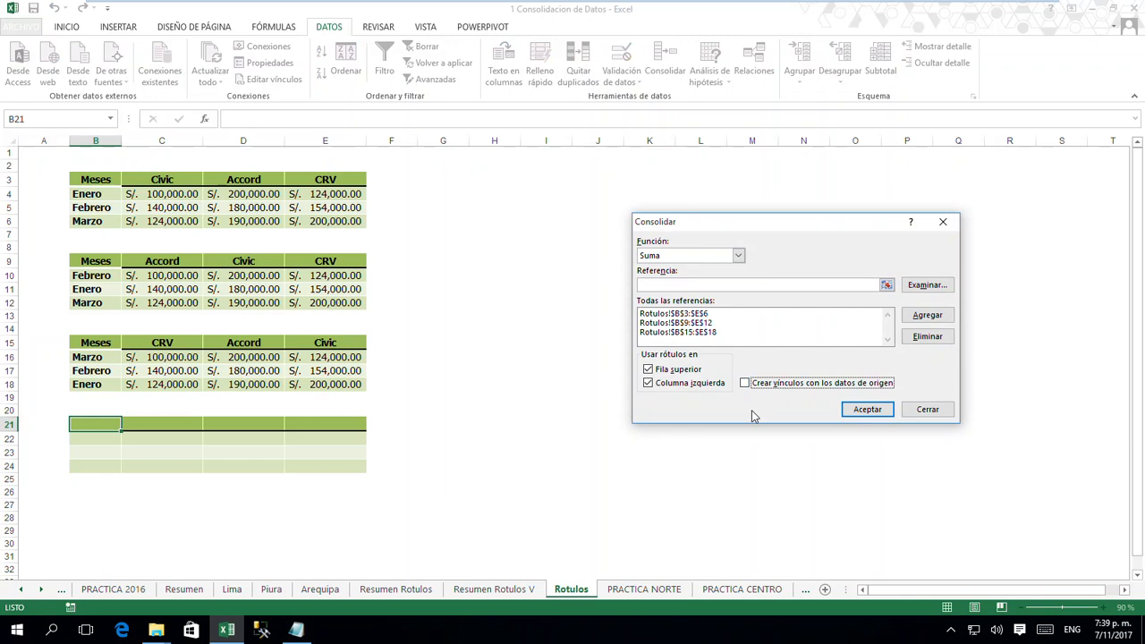
left_click(851, 409)
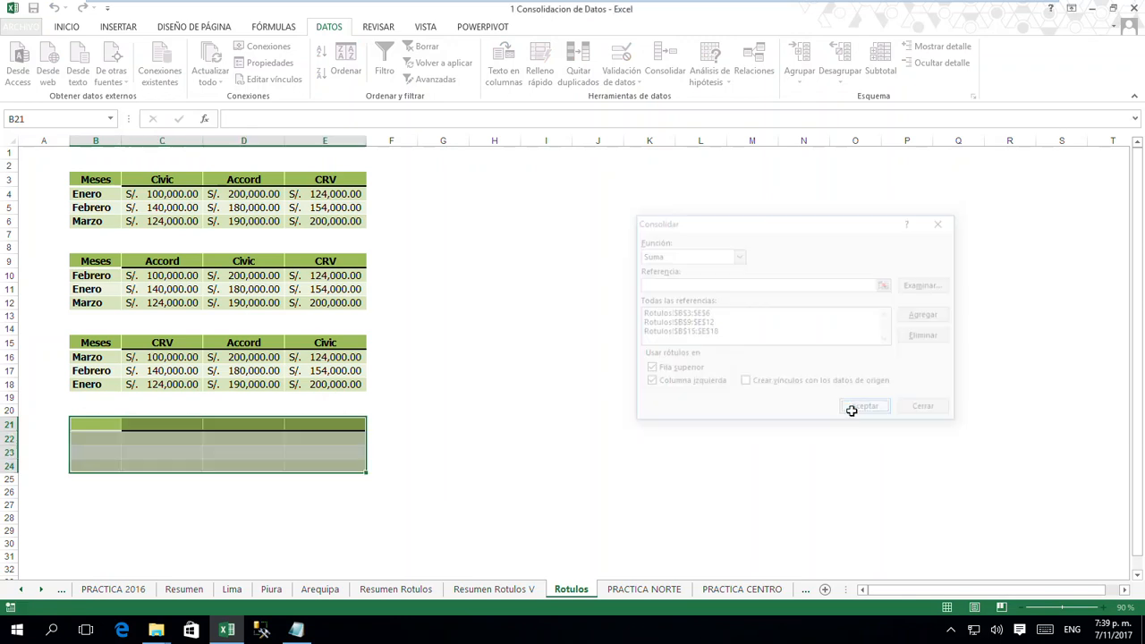
left_click(498, 401)
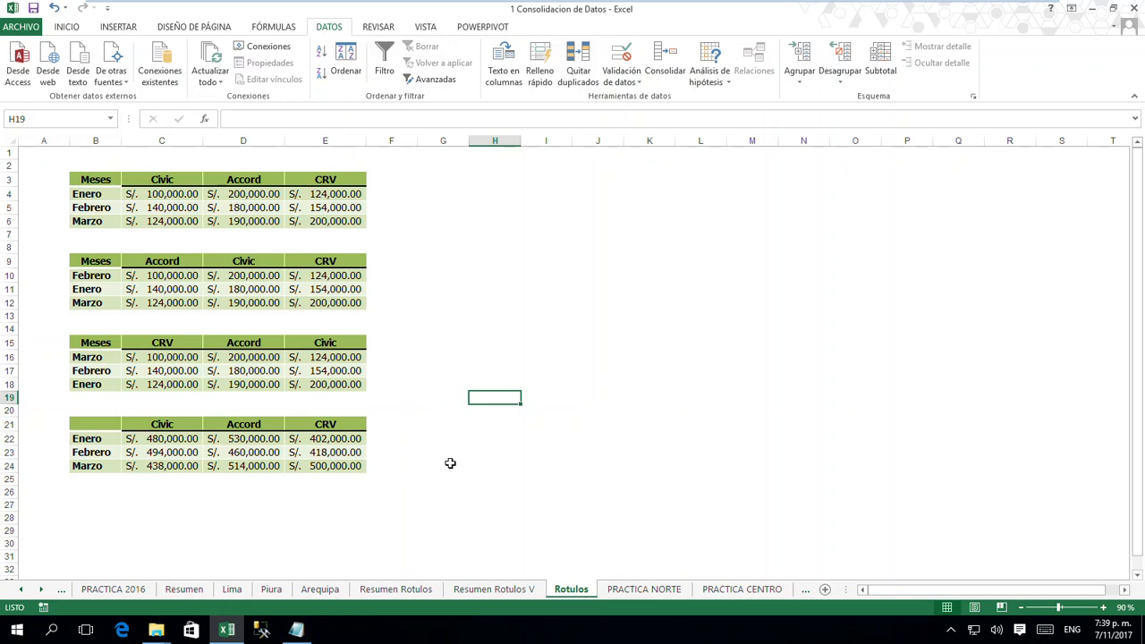
- Examine the month order on the PRACTICA NORTE, CENTRO and SUR sheets and read the exercise instructions on Resumen2
left_click(41, 591)
left_click(40, 590)
left_click(510, 593)
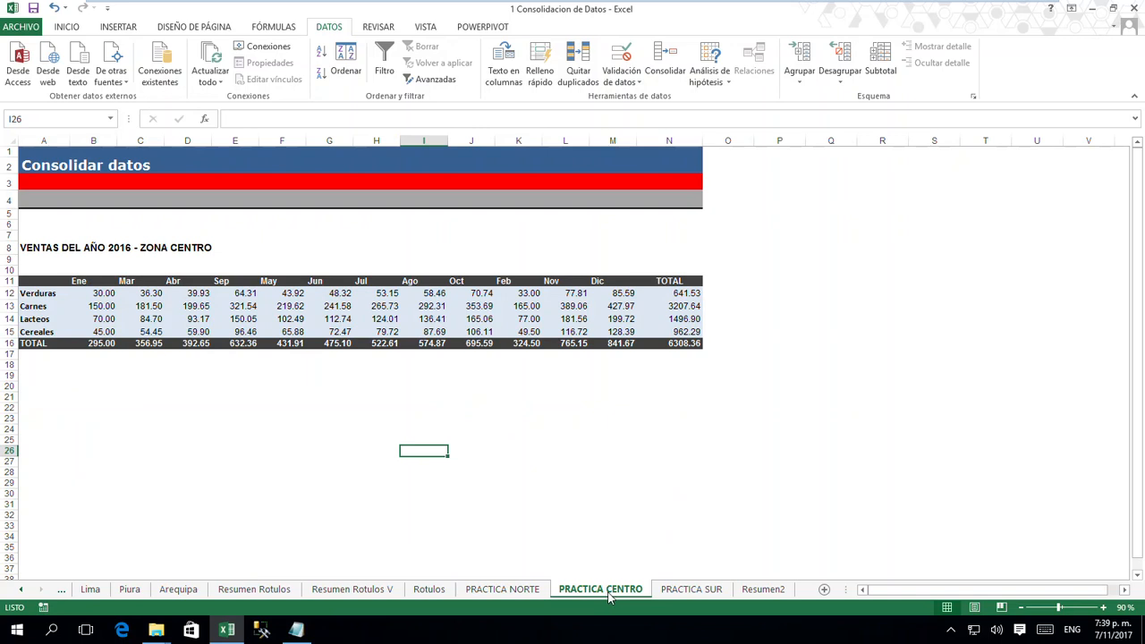
left_click(684, 592)
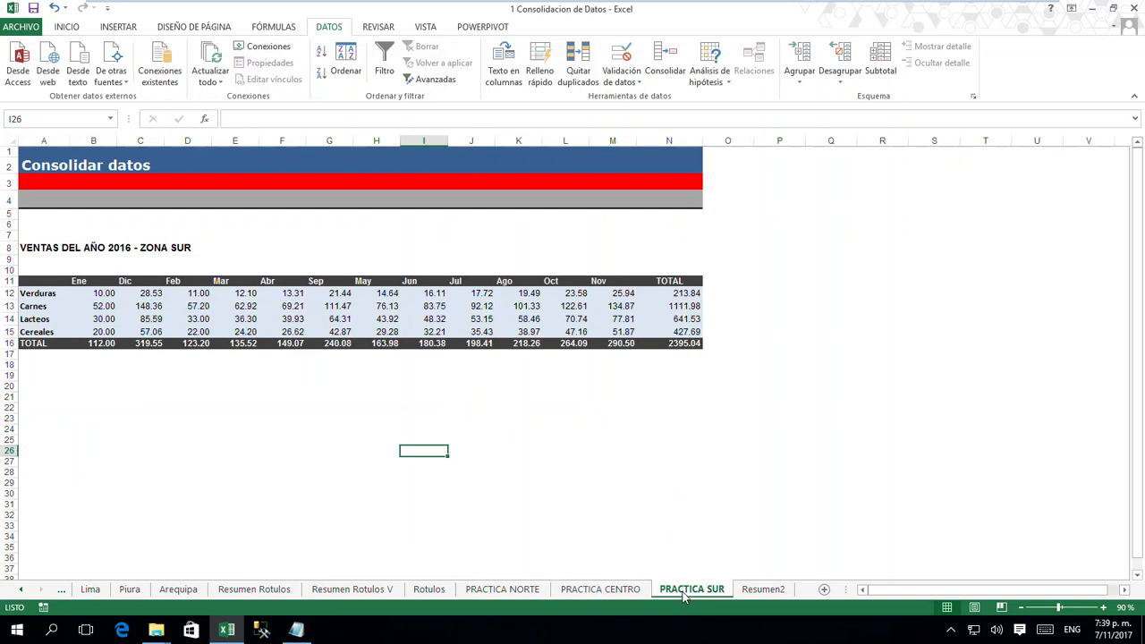
left_click(762, 589)
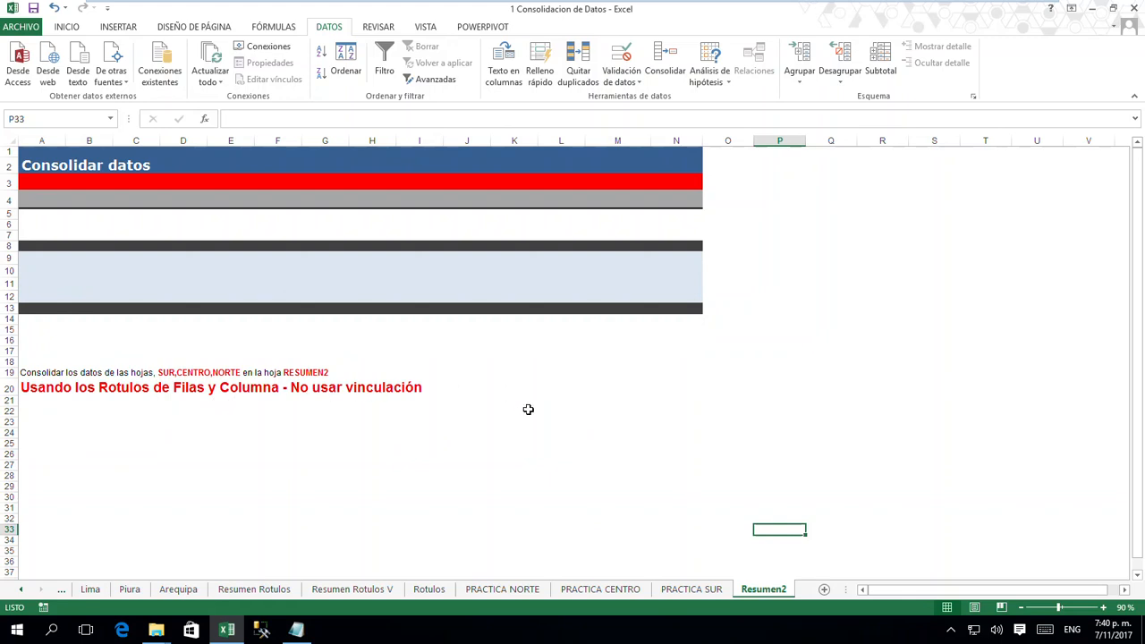
left_click(698, 590)
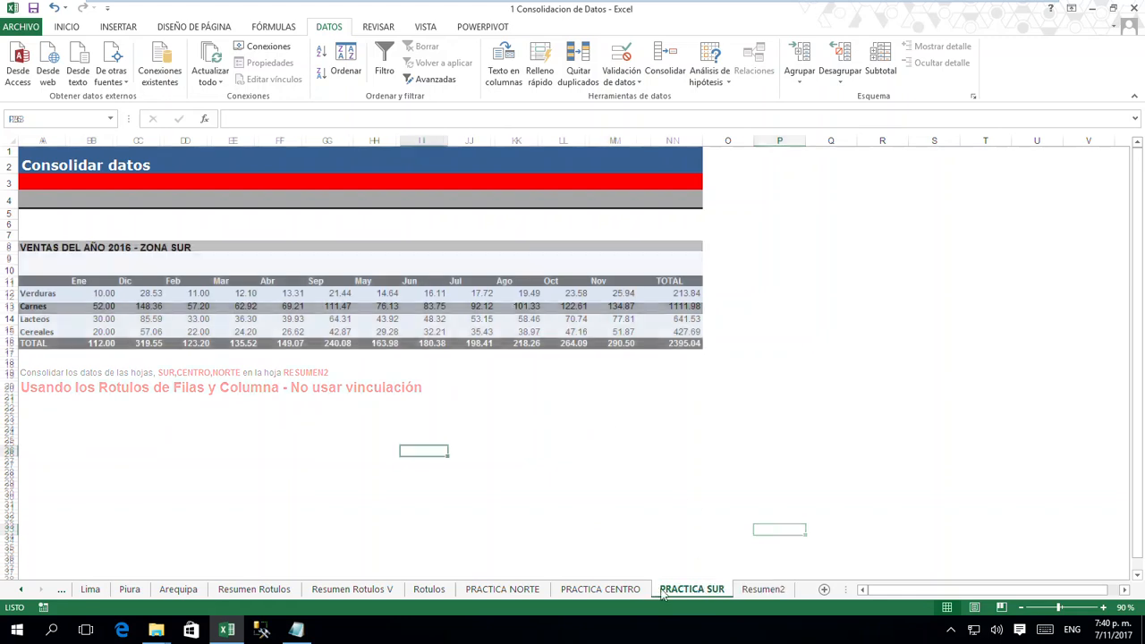
left_click(604, 590)
left_click(522, 591)
left_click(606, 593)
left_click(689, 592)
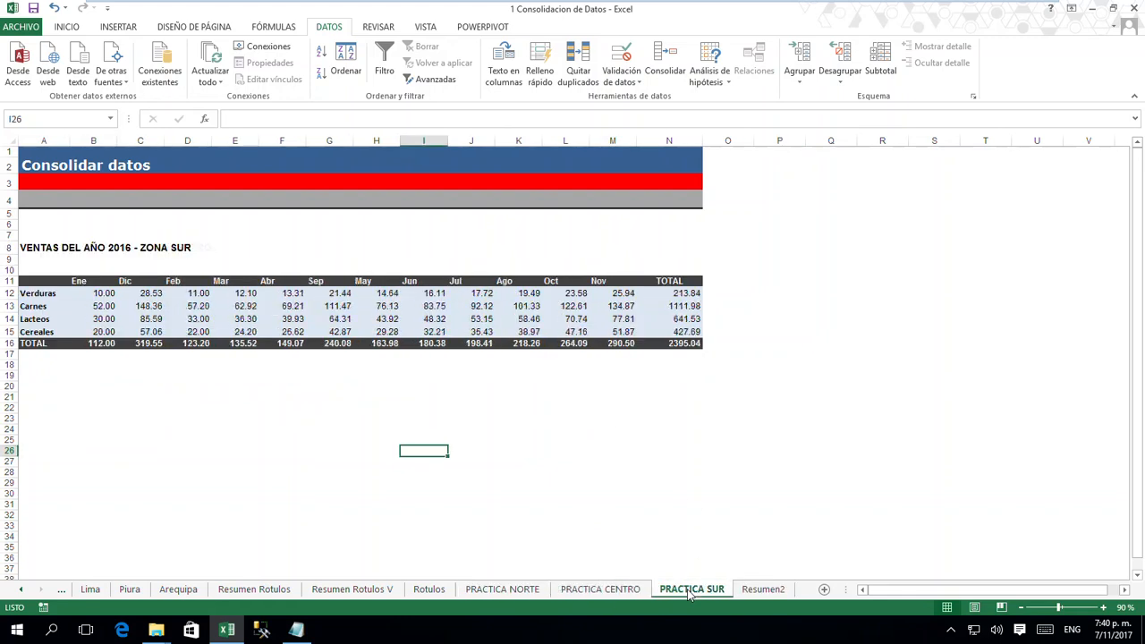
- Return to the CONTENIDO sheet at the start of the workbook and select cell E24
left_click(22, 592)
left_click(22, 592)
left_click(23, 593)
left_click(23, 592)
left_click(22, 592)
left_click(22, 593)
left_click(22, 592)
left_click(23, 592)
left_click(22, 592)
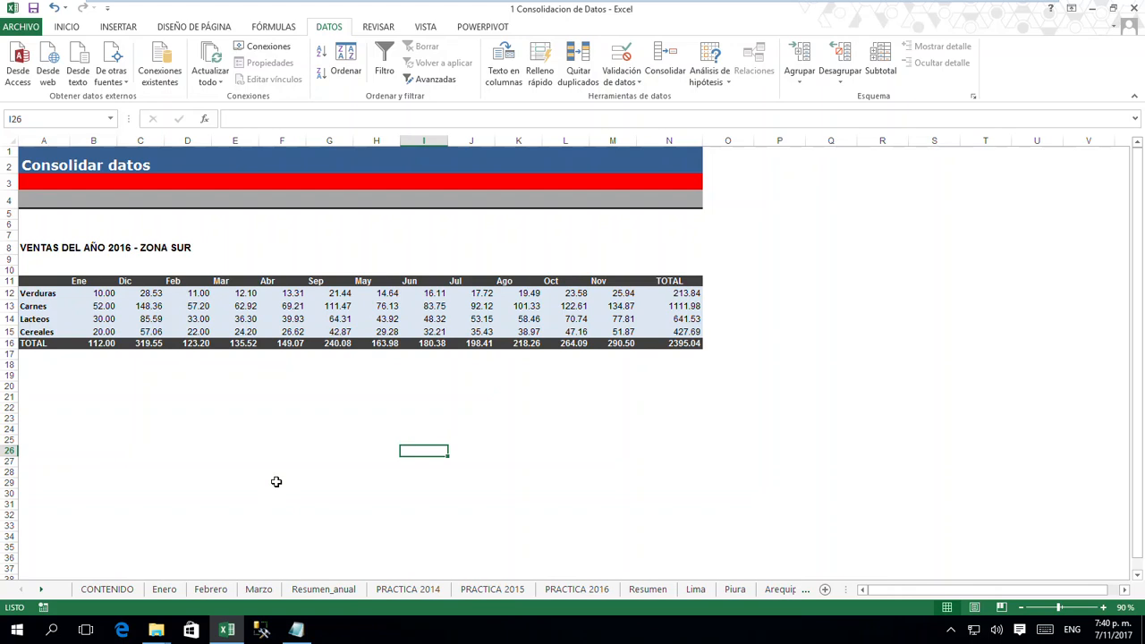
left_click(120, 592)
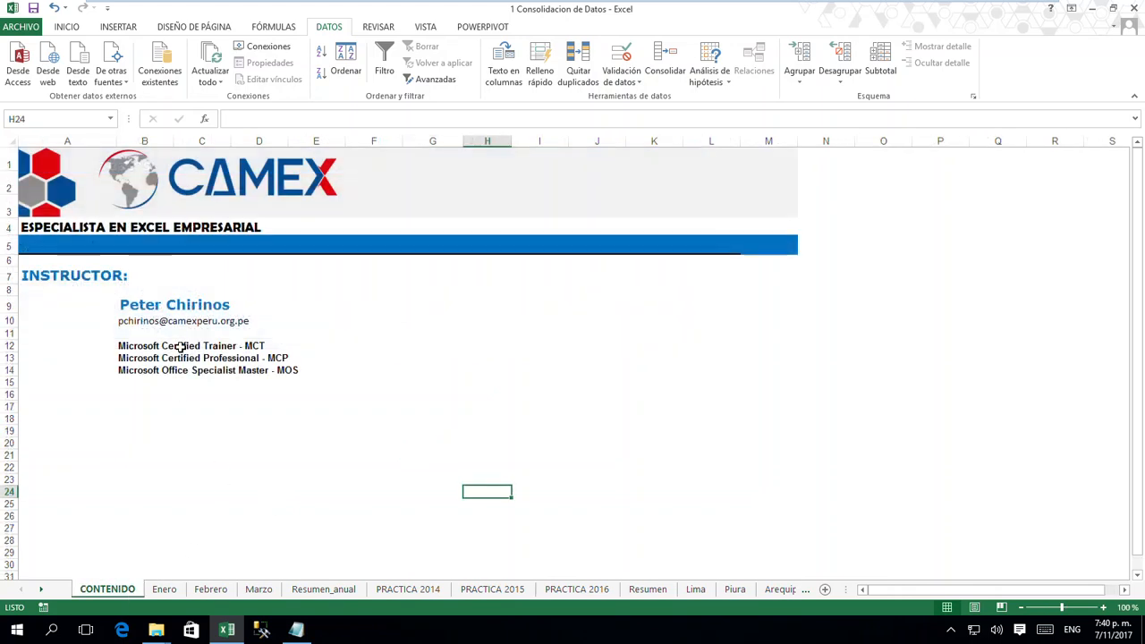
left_click(311, 488)
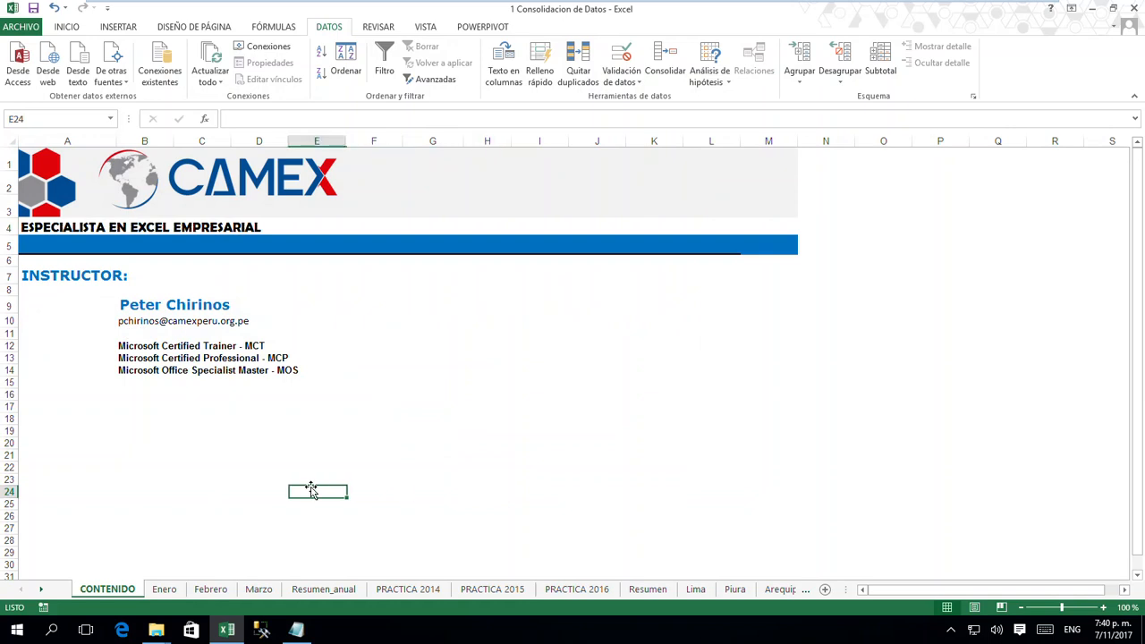